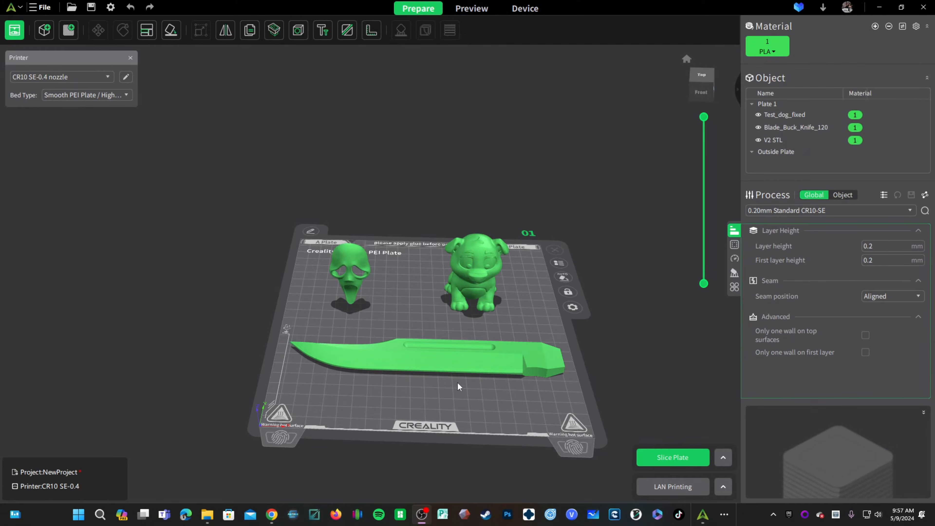
- Add two empty build plates to the project and make the third plate active
click(72, 32)
click(72, 33)
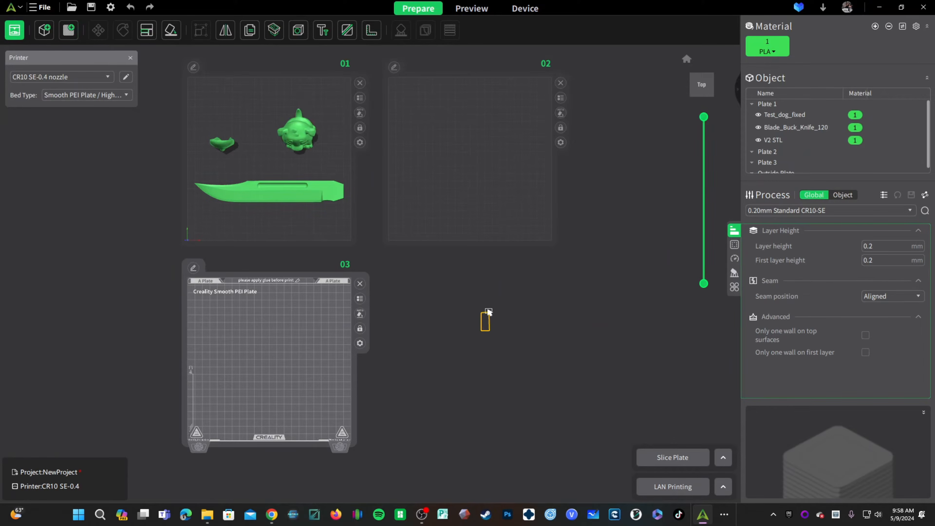
drag(486, 324, 482, 383)
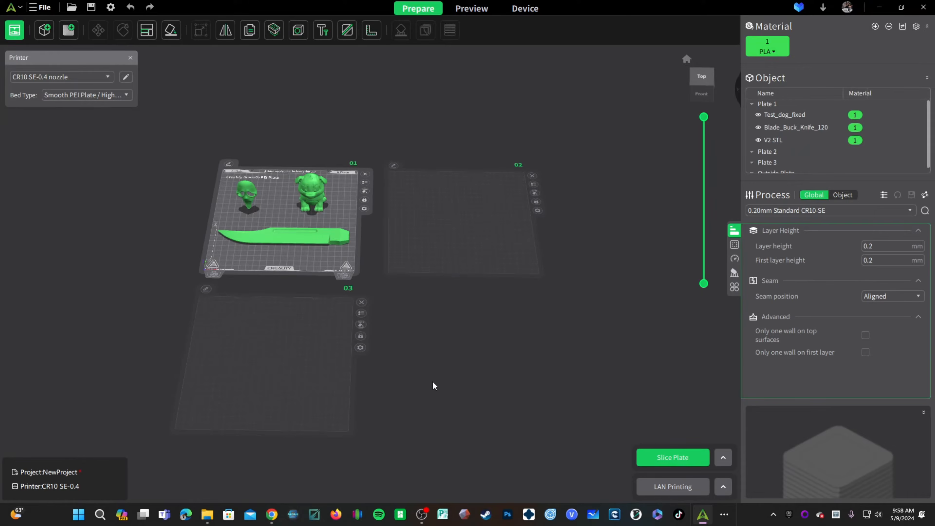
click(418, 259)
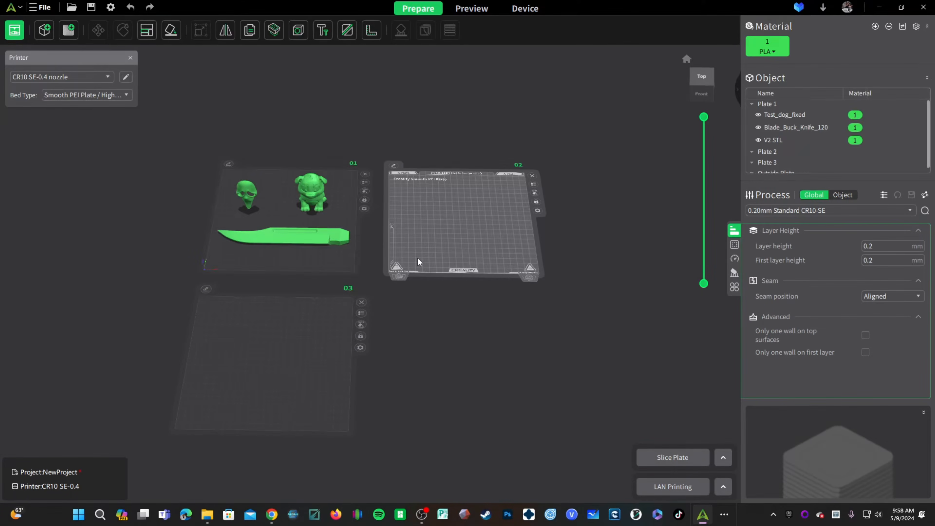
click(291, 319)
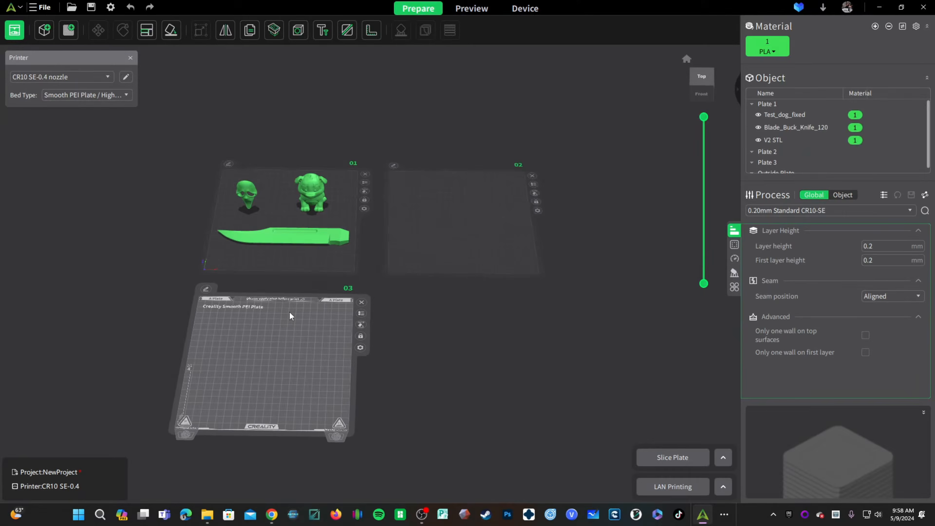
- Move the knife blade from plate 1 onto plate 2 and the mask onto plate 3
click(313, 243)
drag(310, 254, 484, 228)
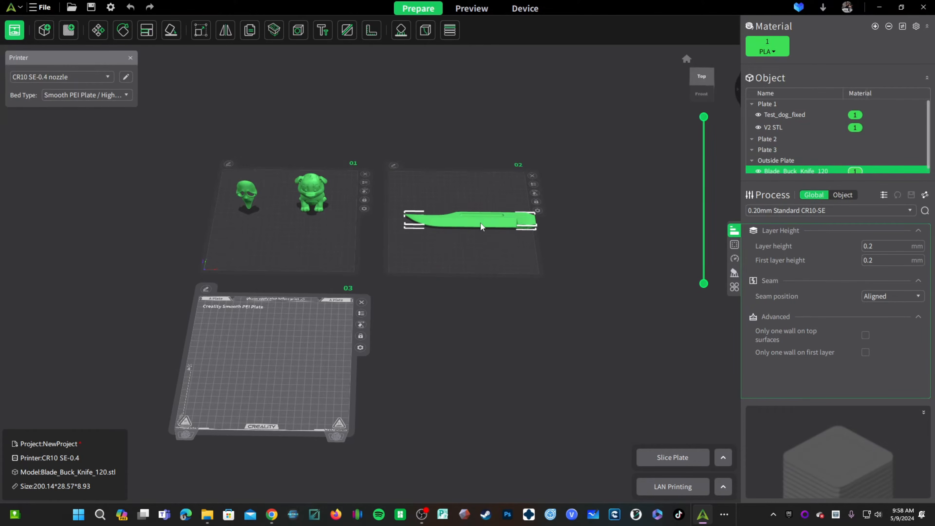
drag(240, 205, 266, 364)
click(323, 340)
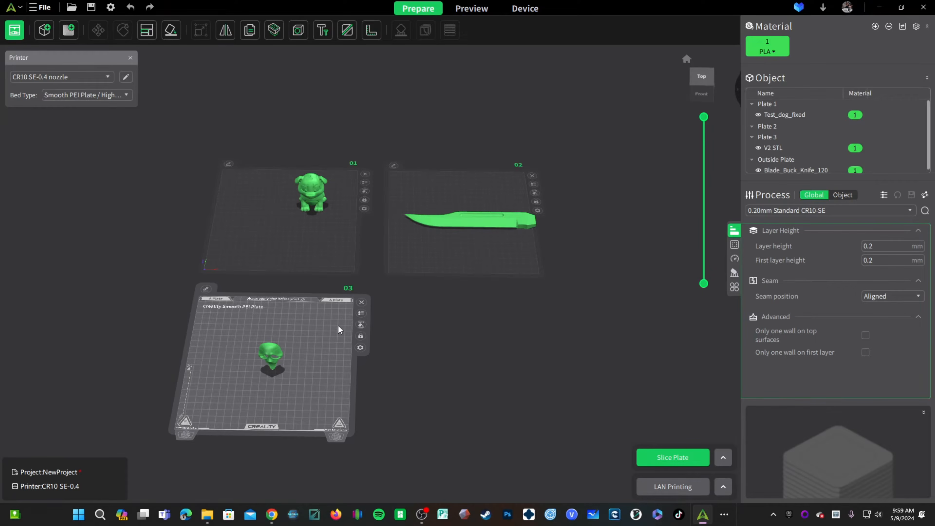
- Auto-arrange the dog on plate 1, the knife blade on plate 2 and the mask on plate 3
click(316, 246)
scroll(334, 217, up, 3)
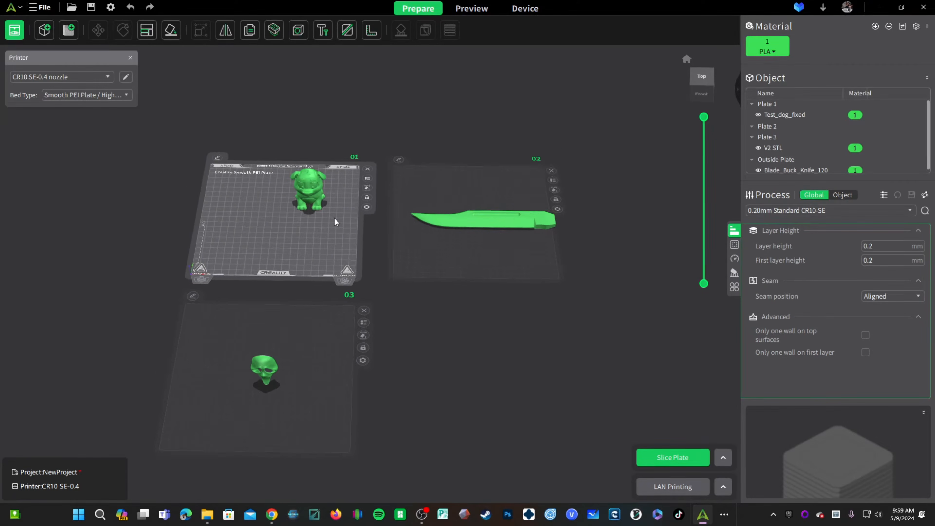
middle_drag(324, 200, 299, 277)
scroll(299, 277, up, 1)
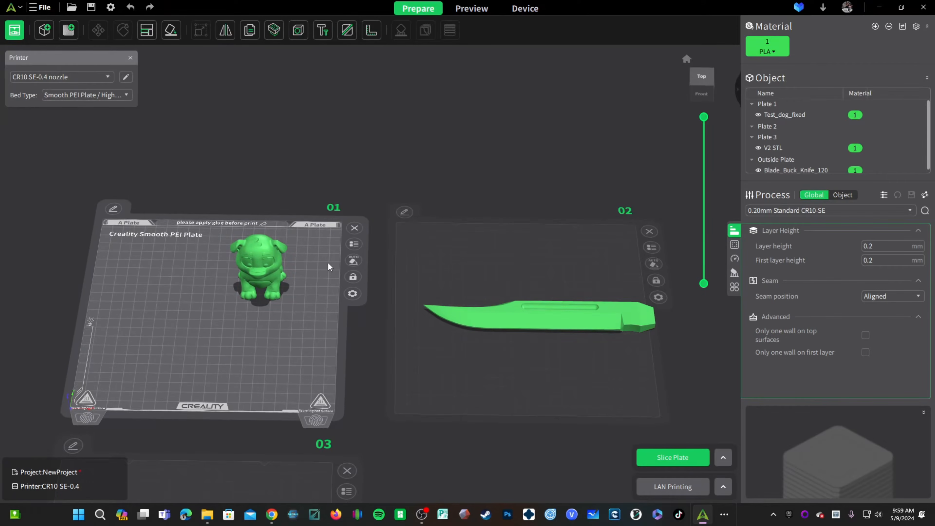
click(355, 245)
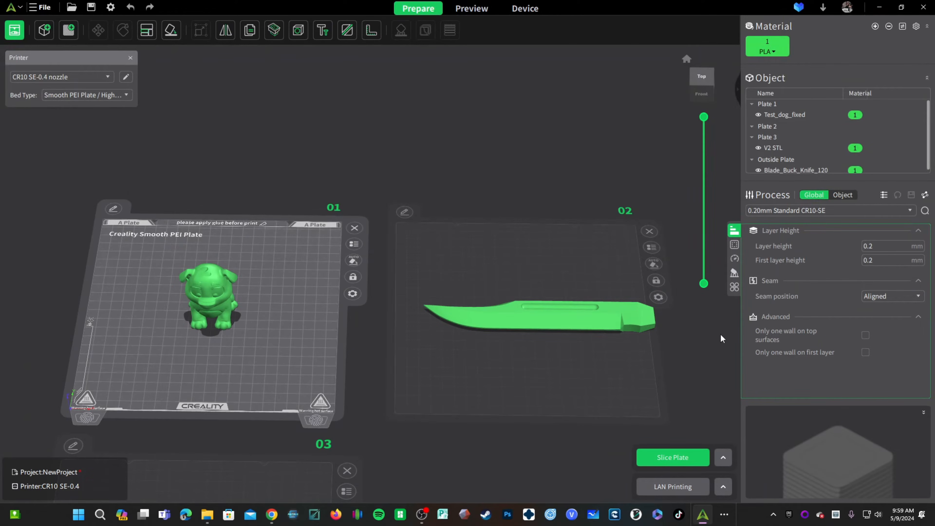
click(654, 247)
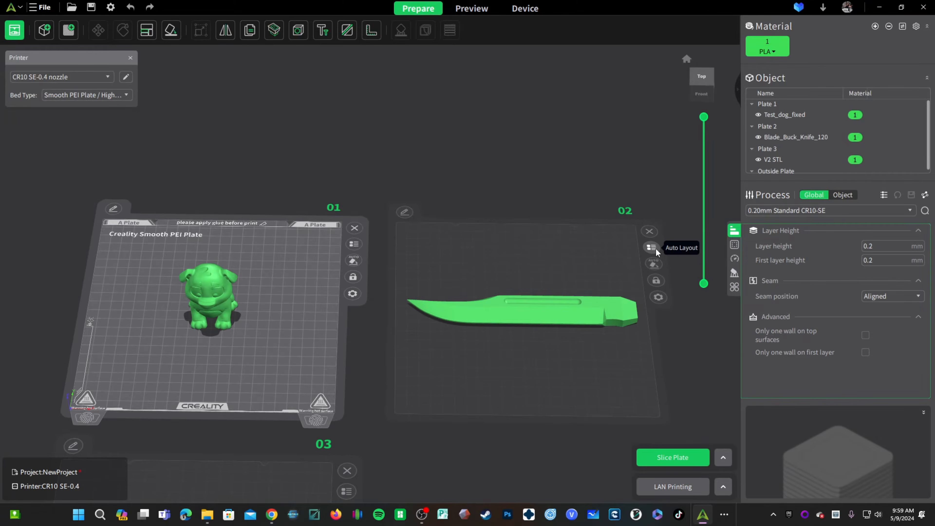
right_drag(505, 403, 633, 220)
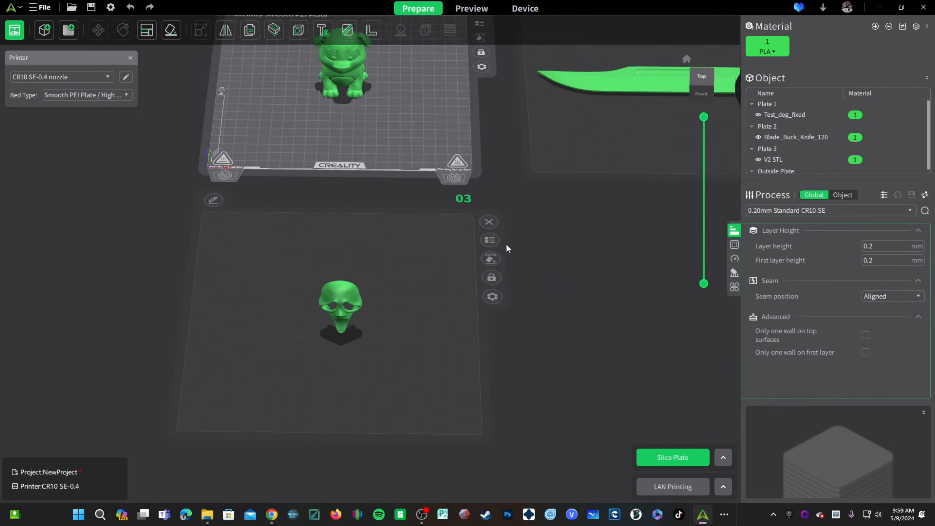
click(491, 240)
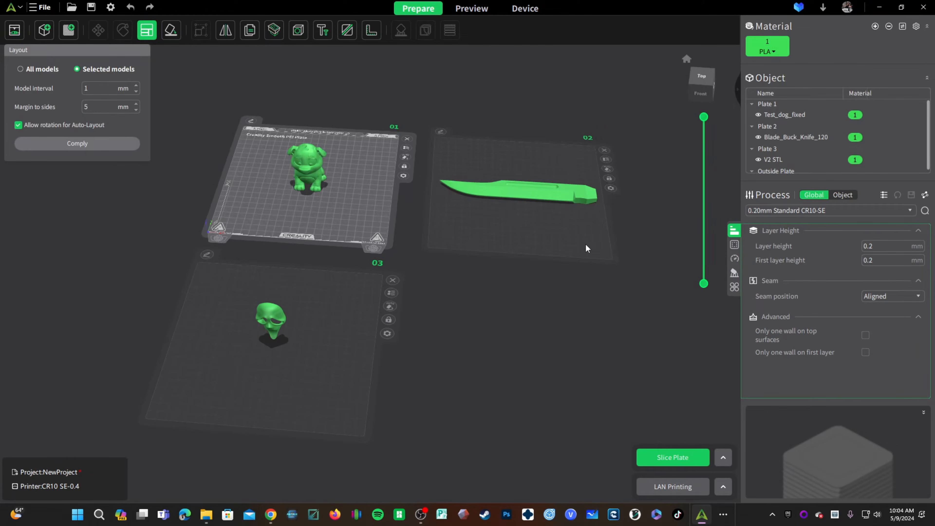
- Set the layout scope to All models and apply the automatic layout
click(20, 69)
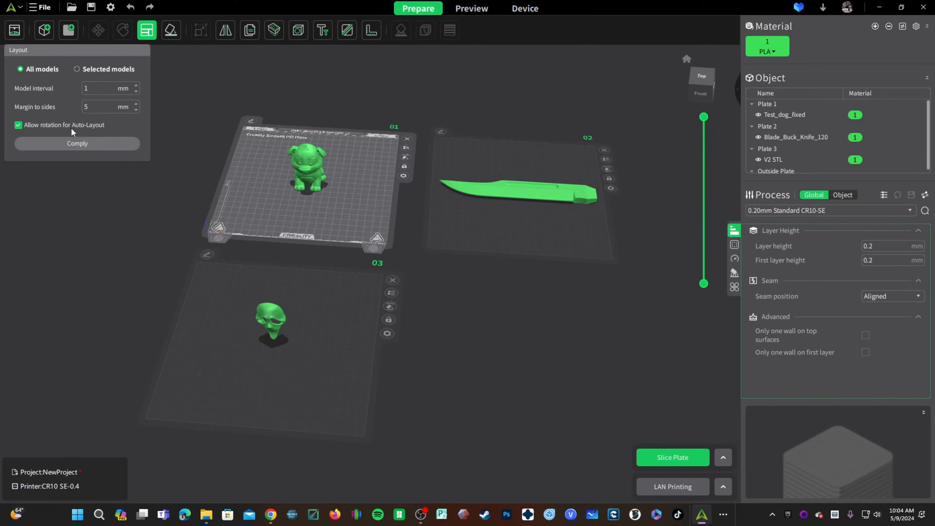
click(97, 145)
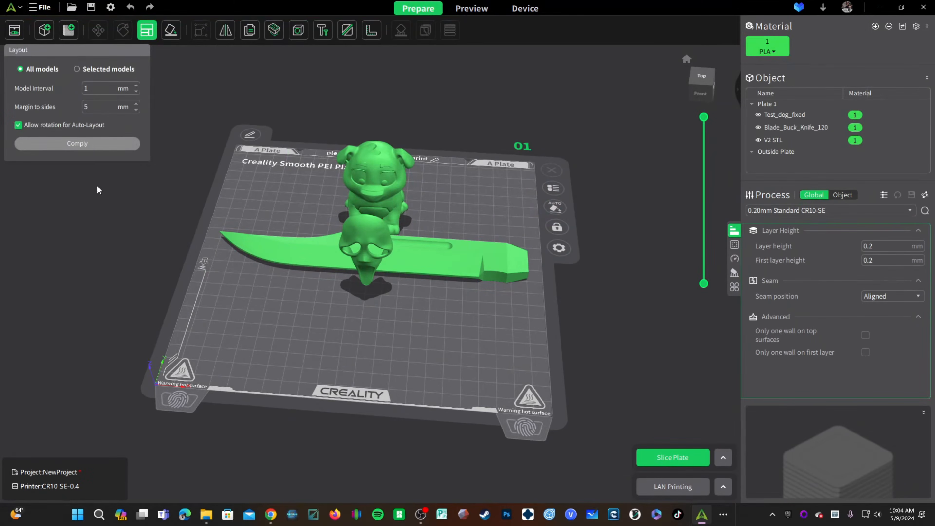
mouse_move(510, 355)
right_down()
mouse_move(390, 376)
mouse_move(496, 348)
right_up()
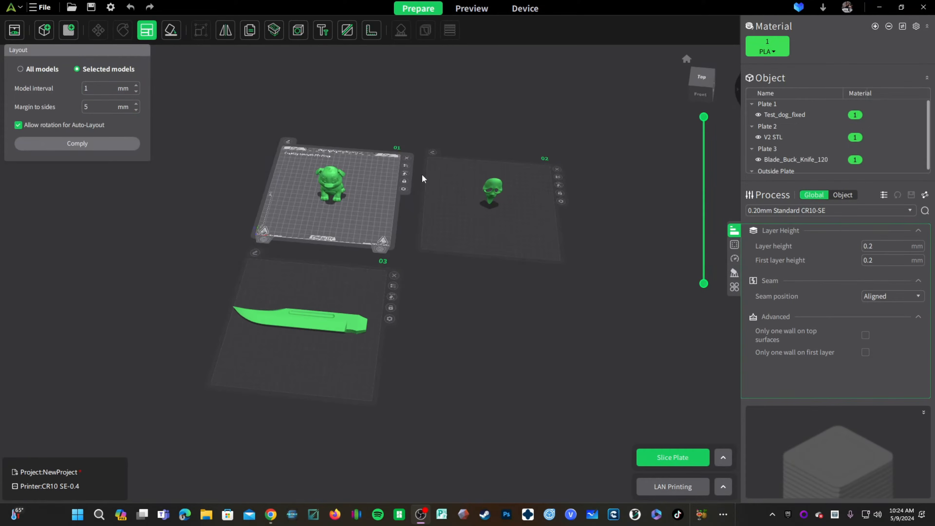
- Make plate 1 active and turn off Allow rotation for Auto-Layout
click(443, 217)
click(354, 289)
click(369, 204)
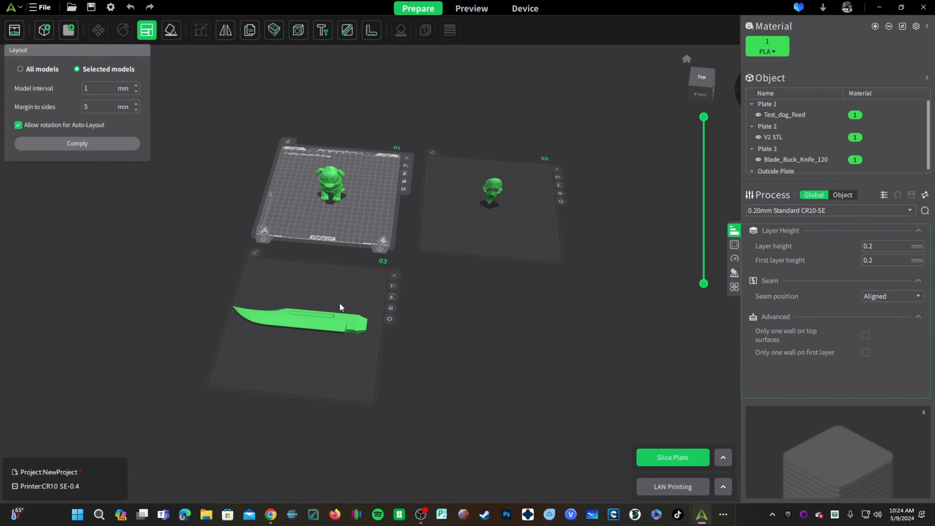
scroll(337, 251, up, 5)
middle_drag(287, 222, 348, 328)
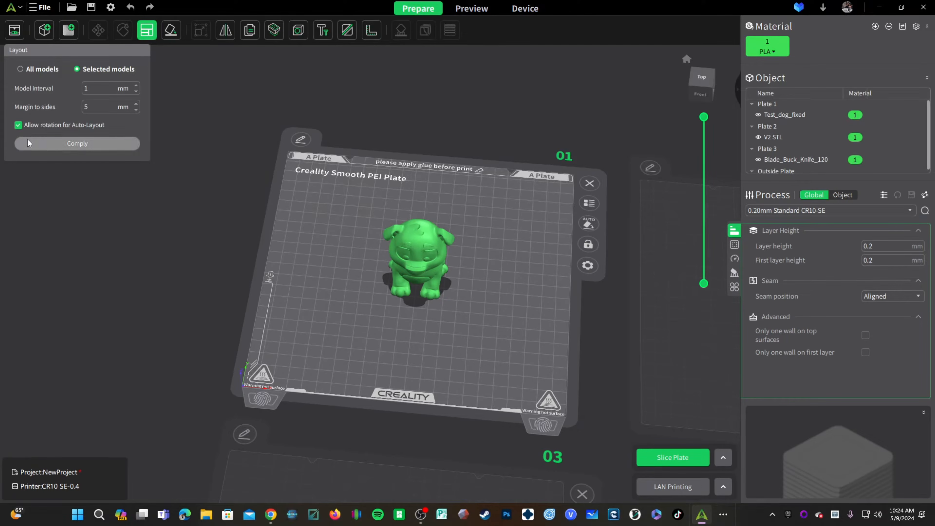
click(18, 125)
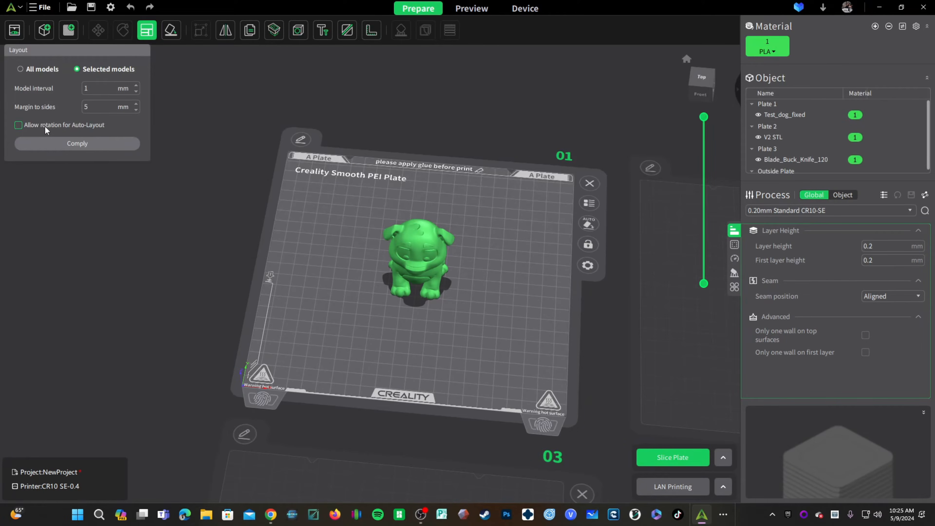
click(147, 31)
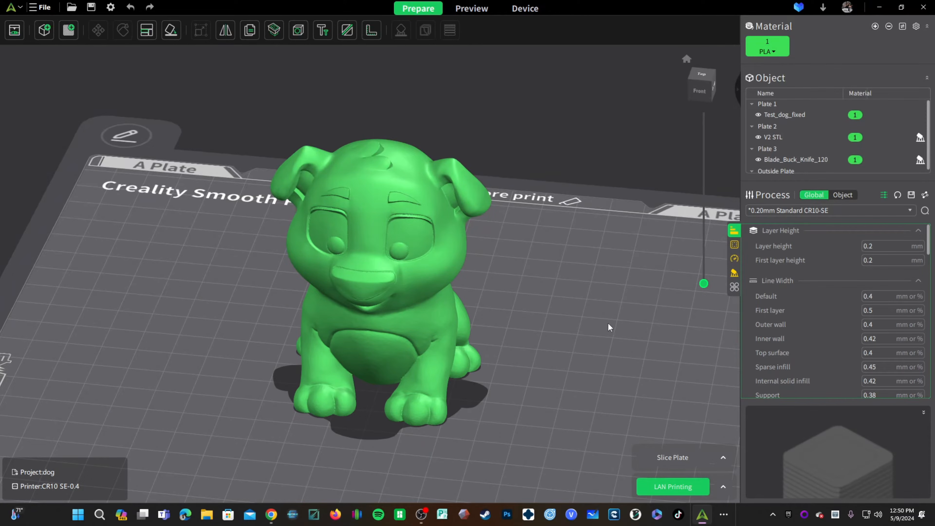
- Clone the dog model with a clone number of 2
click(403, 263)
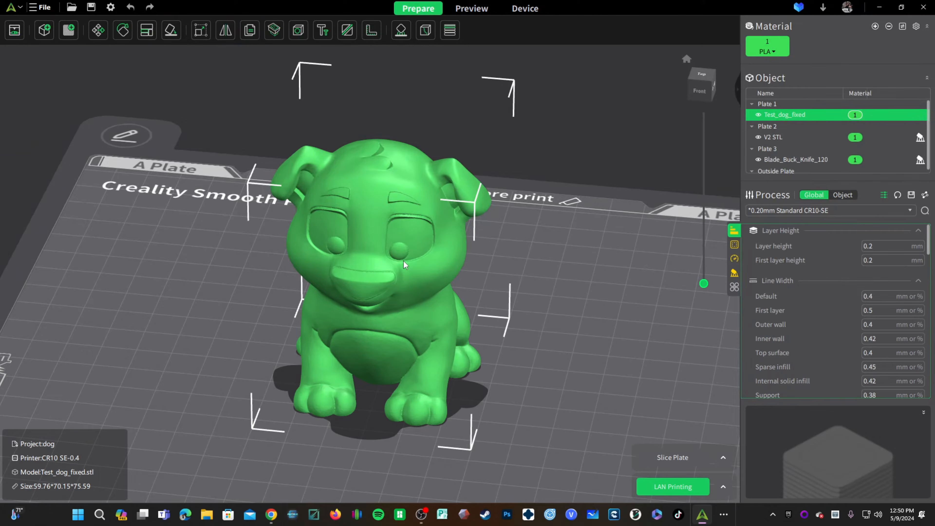
click(249, 32)
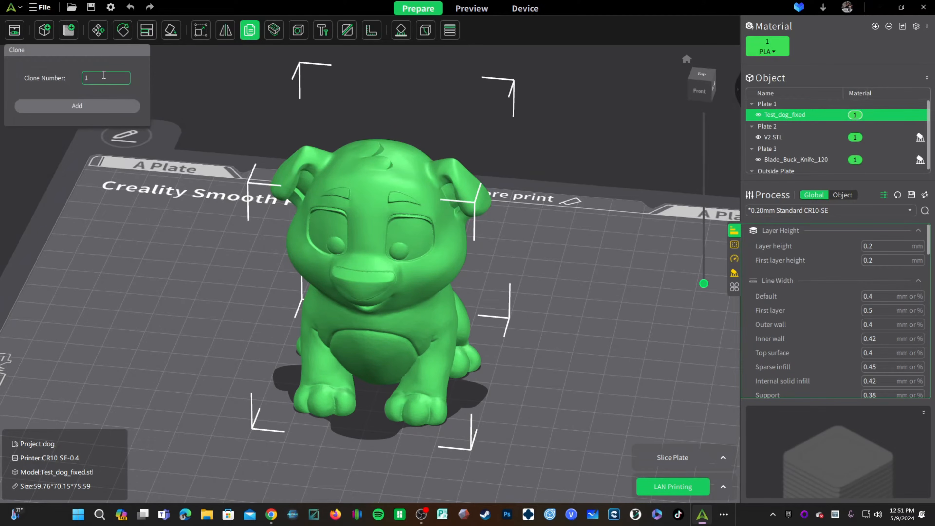
drag(105, 75, 64, 75)
text(2)
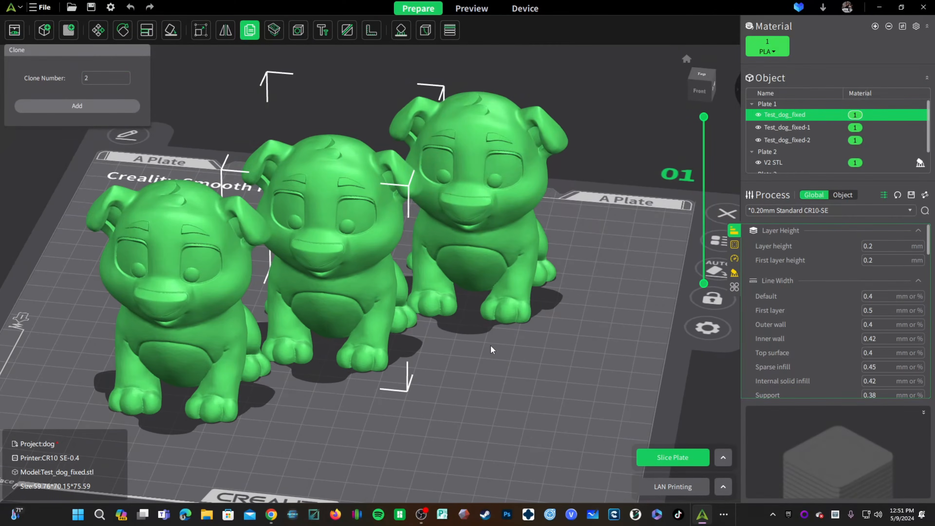
scroll(490, 345, down, 4)
- Spread the three dogs apart on plate 1, and auto-arrange that plate's models
drag(450, 203, 516, 355)
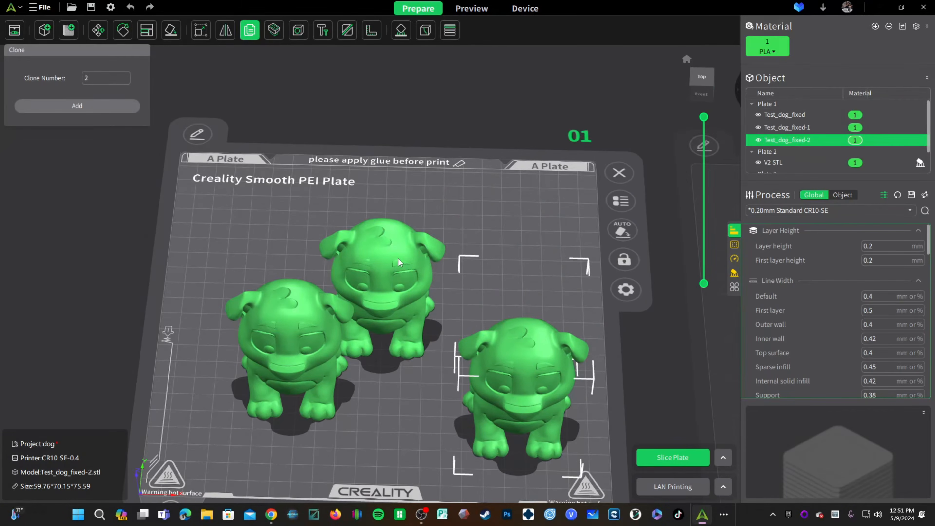
drag(398, 259, 507, 206)
drag(294, 356, 285, 230)
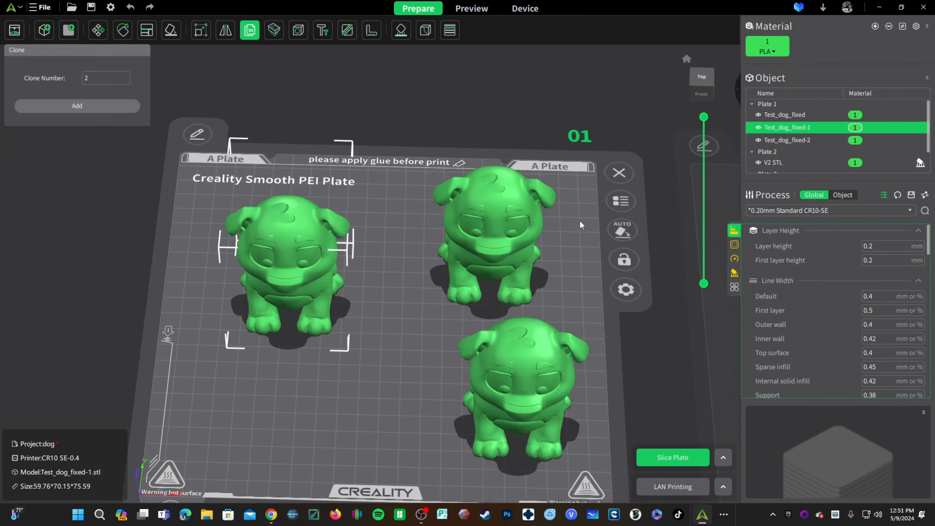
click(622, 202)
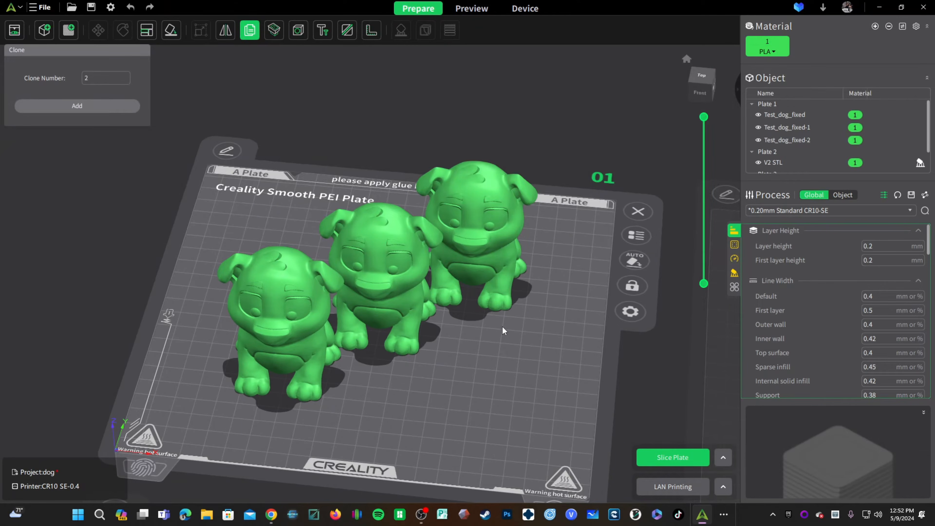
- Reposition the three dogs by hand into a triangle on plate 1 and deselect them
right_drag(466, 375, 492, 247)
drag(492, 247, 444, 371)
drag(391, 265, 402, 217)
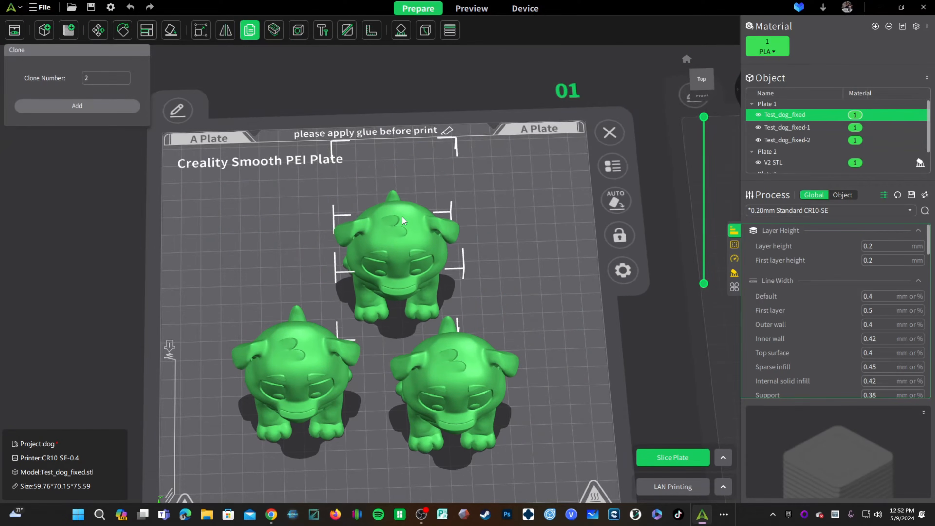
drag(435, 365, 469, 327)
drag(329, 340, 361, 315)
click(431, 430)
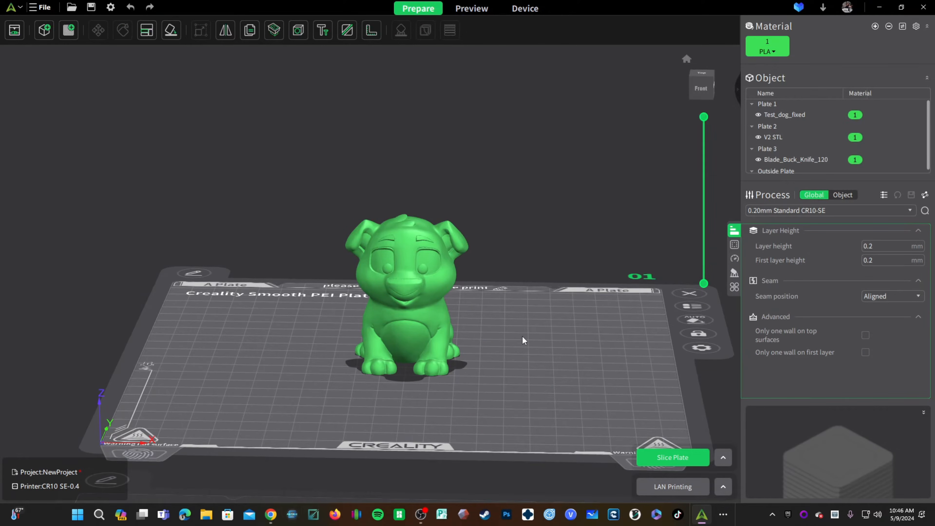
drag(529, 336, 568, 398)
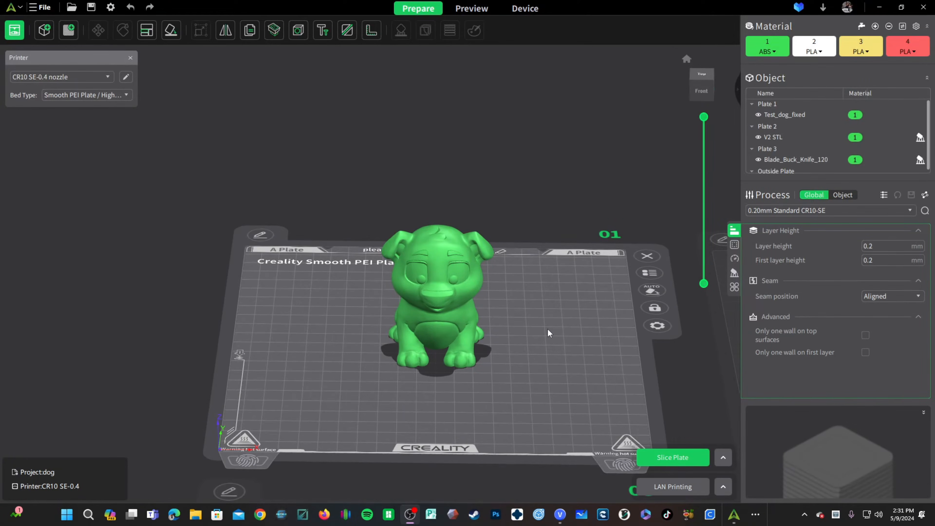
scroll(547, 328, up, 8)
scroll(528, 291, down, 5)
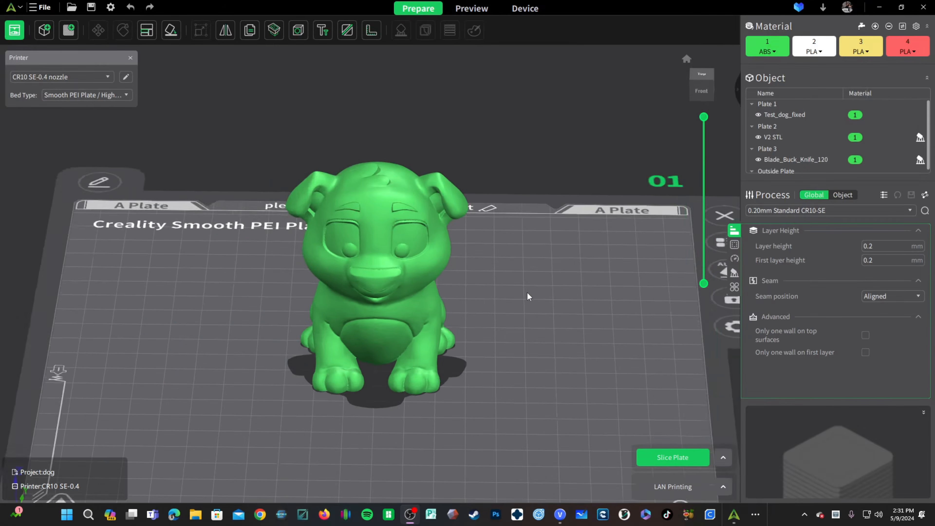
scroll(523, 299, up, 5)
scroll(521, 300, down, 6)
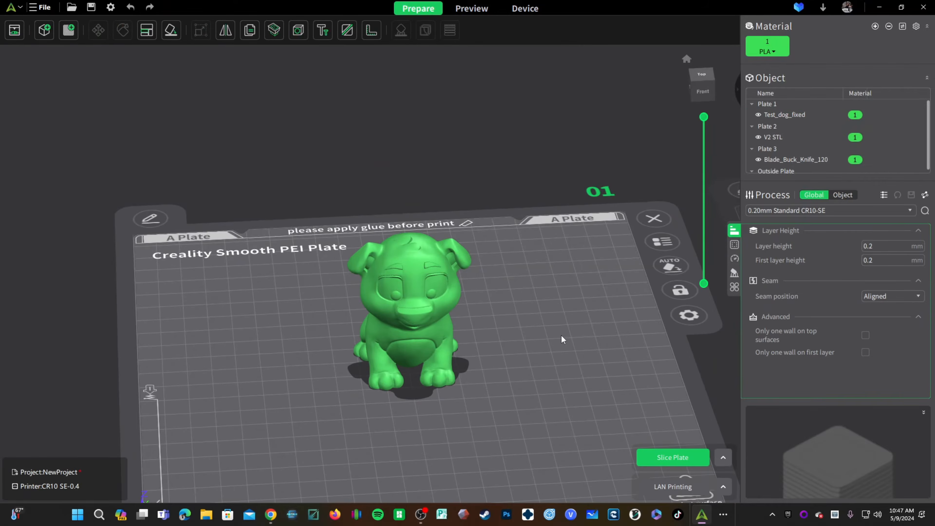
- Move the dog toward the front right of its central spot on plate 1, and fine-tune its position with small nudges along both axes
click(409, 289)
drag(409, 289, 444, 318)
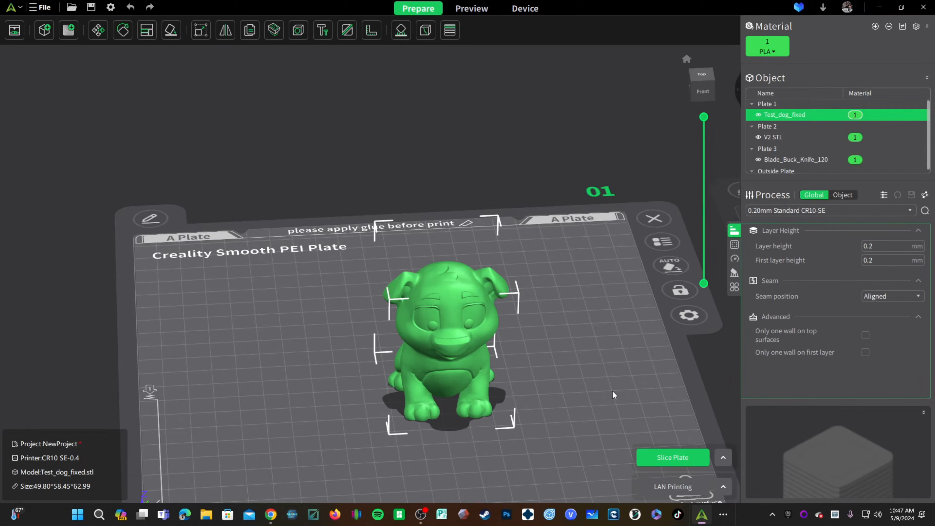
key(Left)
key(Left)
key(Left)
key(Left)
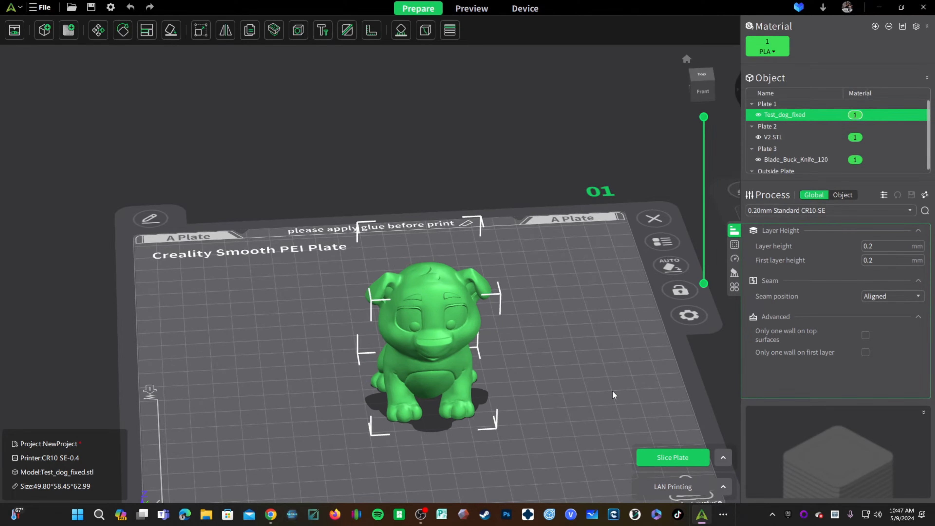
key(Right)
key(Right)
key(Right)
key(Right)
key(Right)
key(Right)
key(Right)
key(Up)
key(Up)
key(Up)
key(Up)
key(Up)
key(Up)
key(Up)
key(Up)
key(Up)
key(Up)
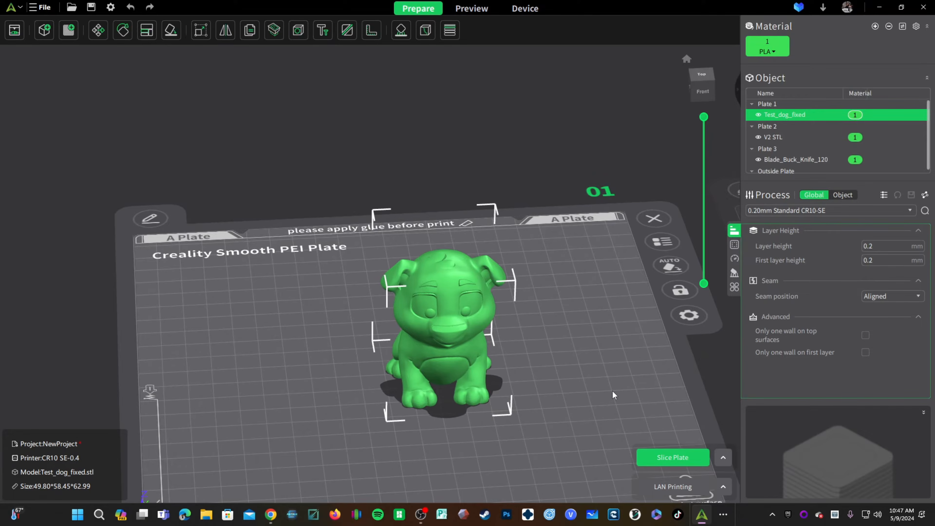
key(Down)
key(Down)
key(Down)
key(Down)
key(Down)
key(Left)
key(Left)
key(Left)
key(Right)
- Rotate the dog 90 degrees about the Y axis, and turn it back to 0
drag(612, 391, 604, 348)
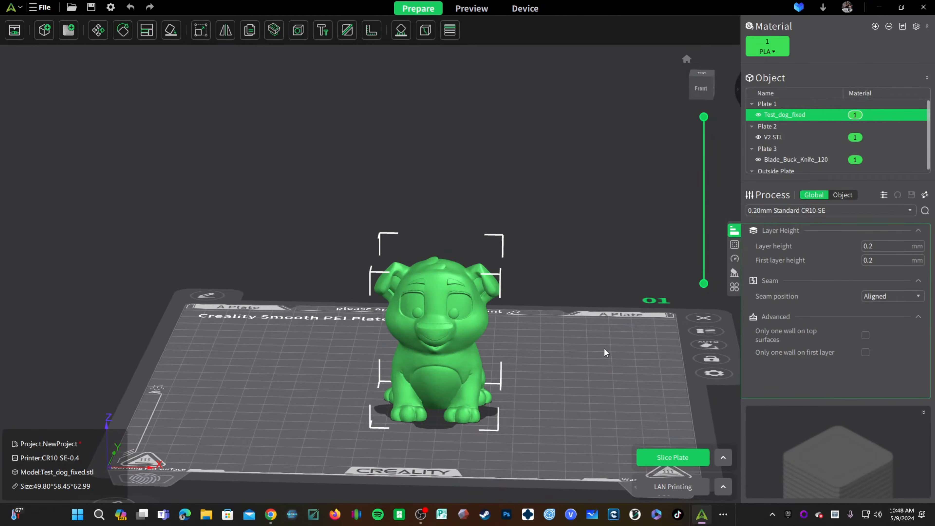
key(r)
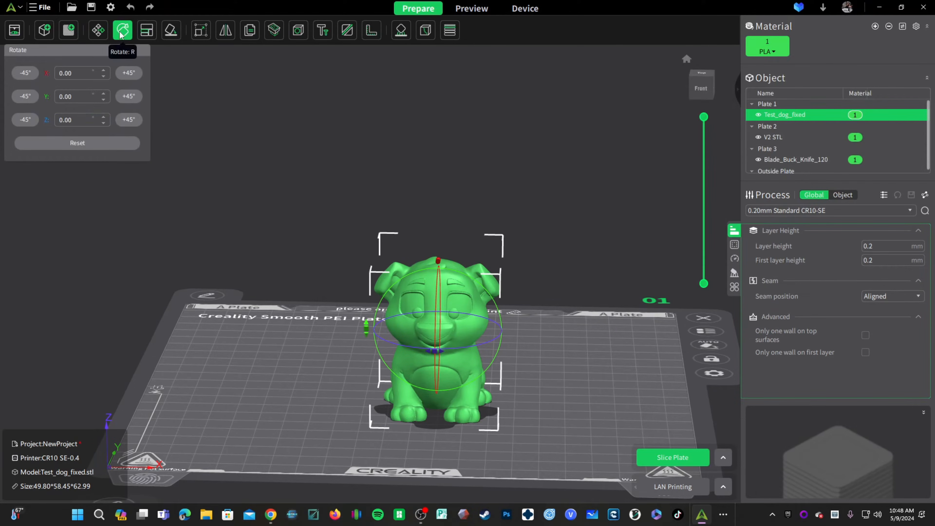
drag(282, 269, 363, 272)
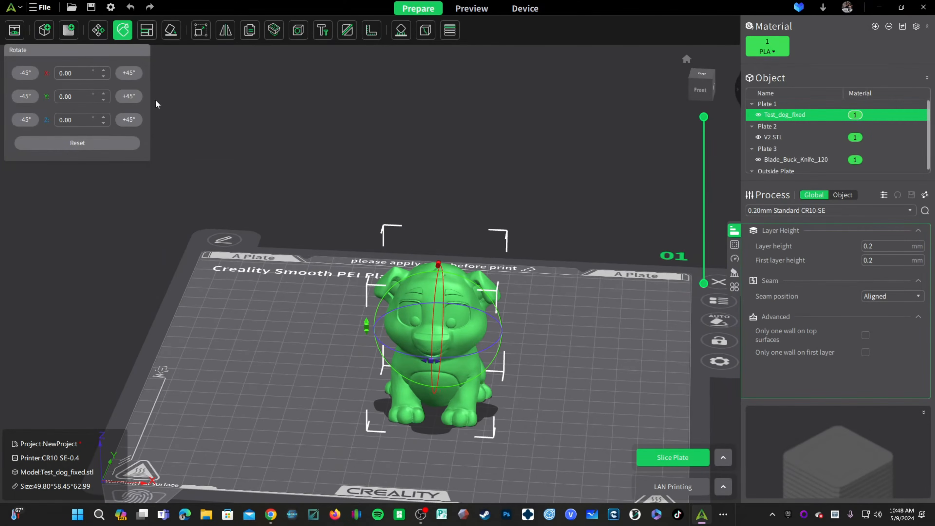
click(124, 96)
click(124, 96)
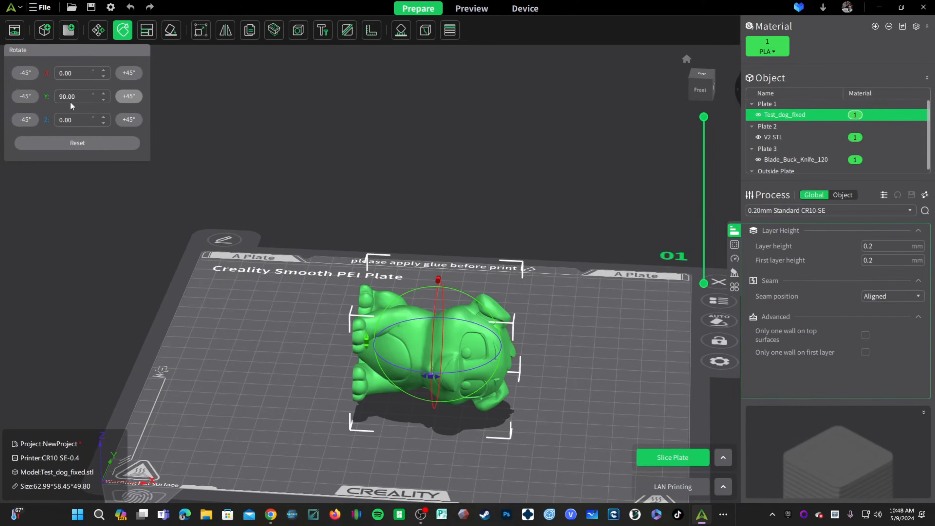
click(27, 98)
click(27, 98)
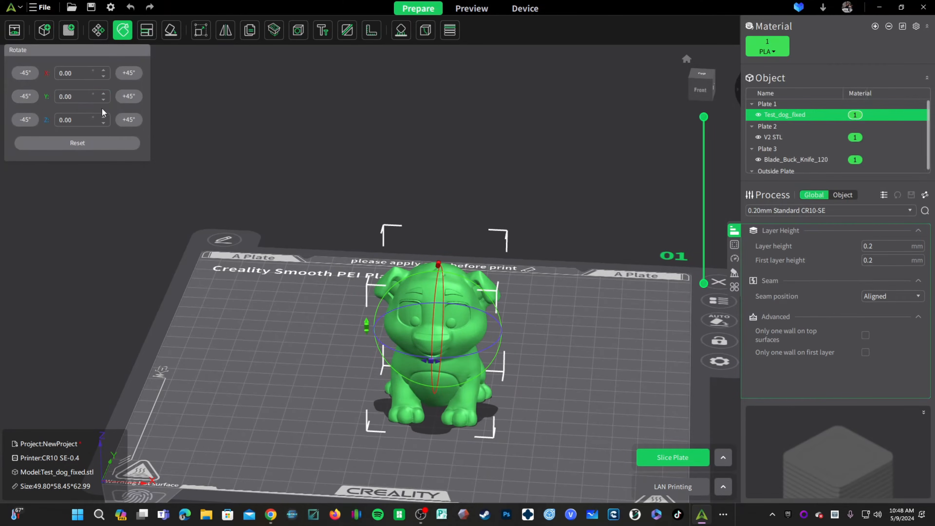
- Rotate the dog 135 degrees about the X axis in 45-degree increments, and turn it back to 0
click(130, 73)
click(129, 73)
click(129, 73)
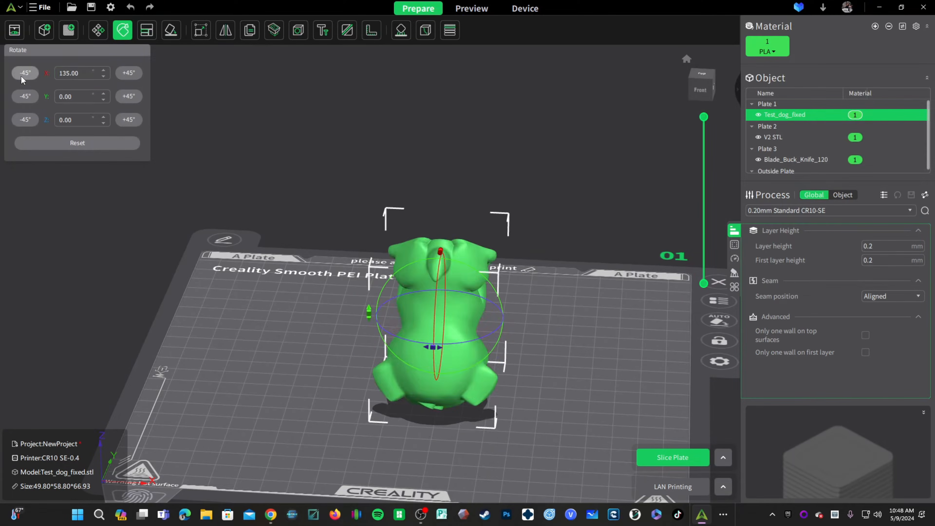
click(23, 73)
click(24, 74)
click(24, 74)
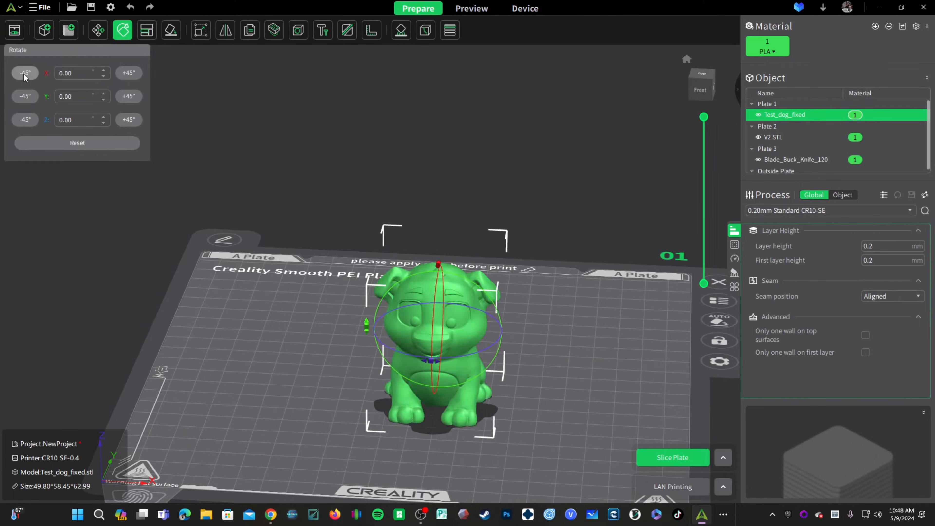
- Scale the dog uniformly to 120% on all axes
middle_drag(667, 394, 7, 315)
middle_drag(613, 416, 316, 399)
scroll(368, 279, up, 4)
middle_drag(368, 279, 487, 315)
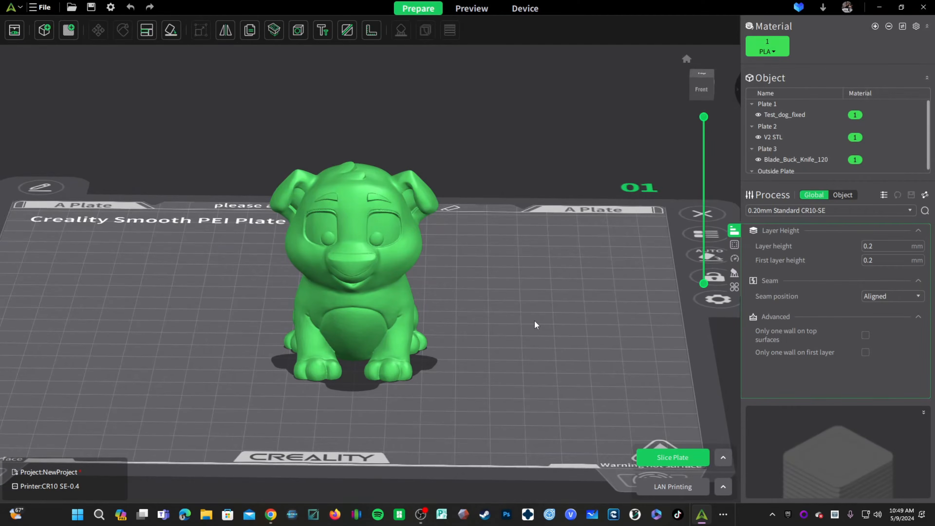
click(376, 250)
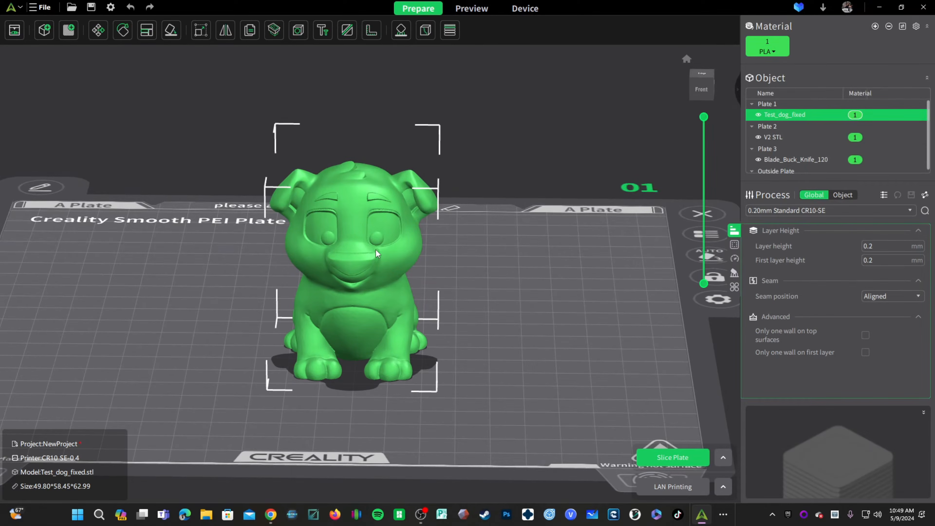
click(201, 30)
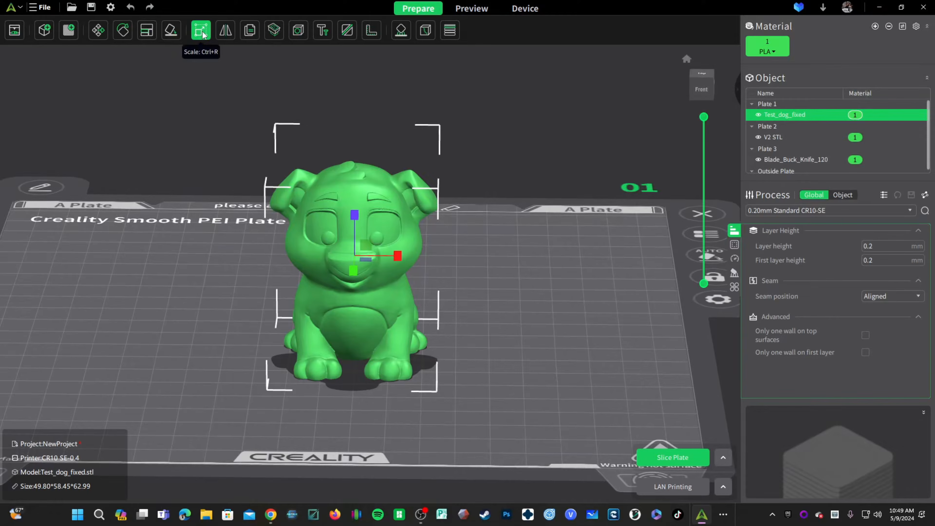
click(605, 319)
click(371, 258)
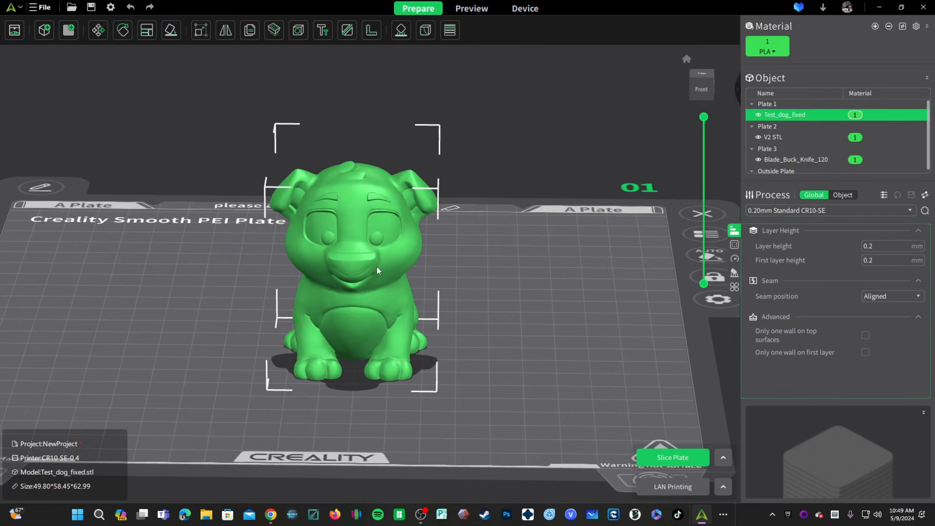
key(s)
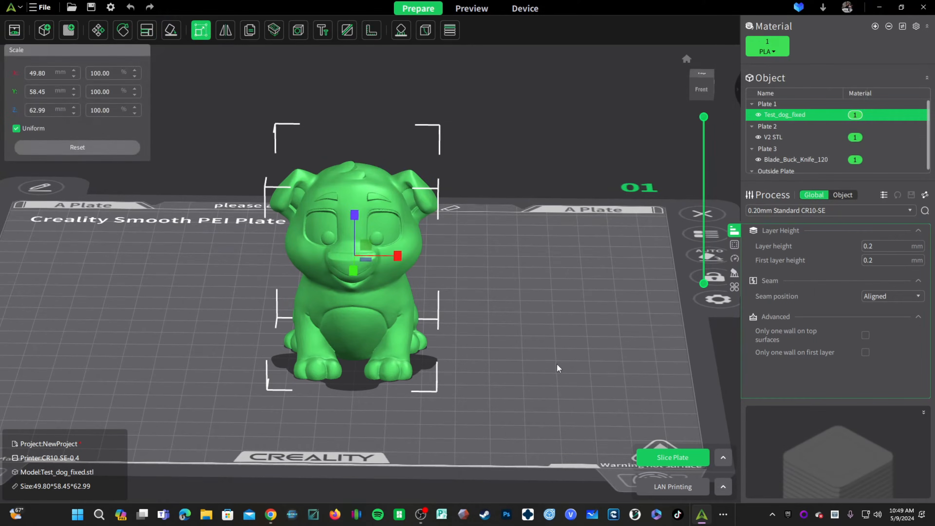
click(106, 76)
click(106, 93)
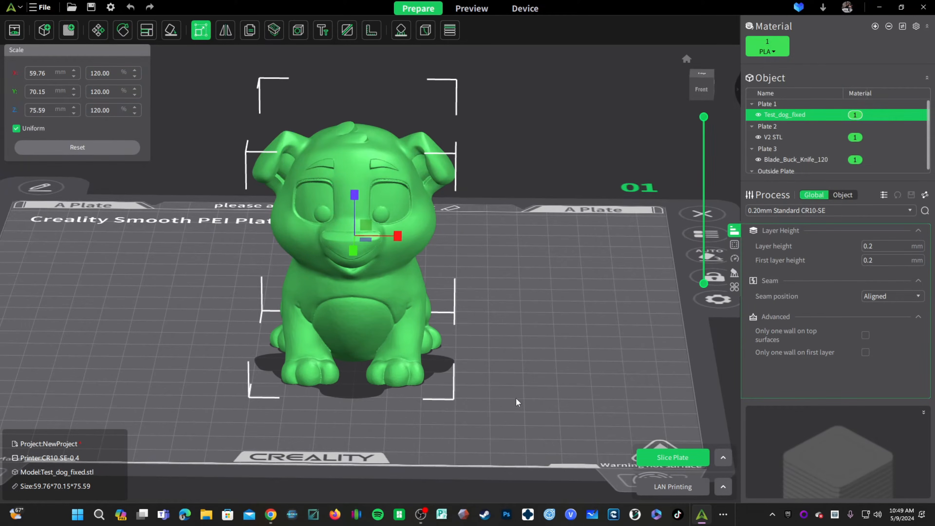
- Turn off uniform scaling for the dog, accept unlocking the ratio, and reset its scale
drag(533, 395, 512, 400)
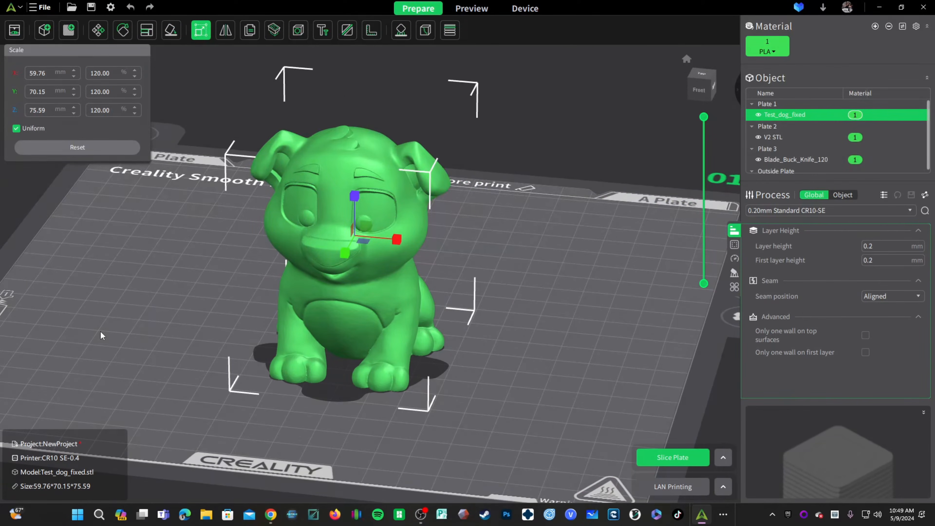
mouse_move(100, 331)
mouse_down()
mouse_move(177, 346)
mouse_move(111, 336)
mouse_up()
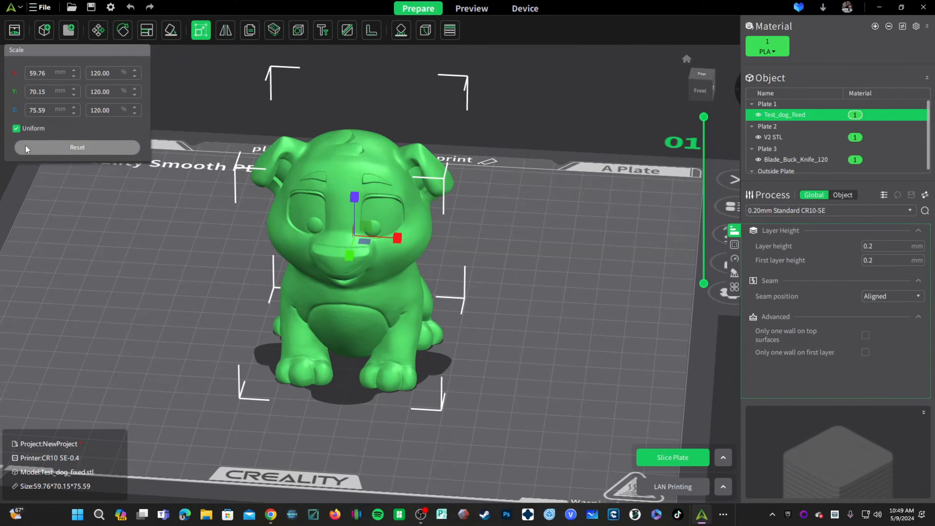
click(16, 128)
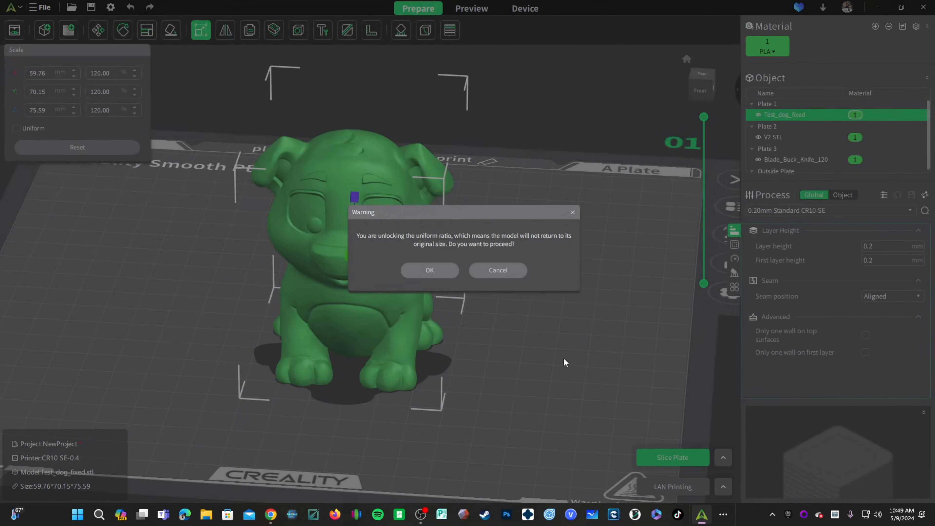
click(422, 268)
click(77, 147)
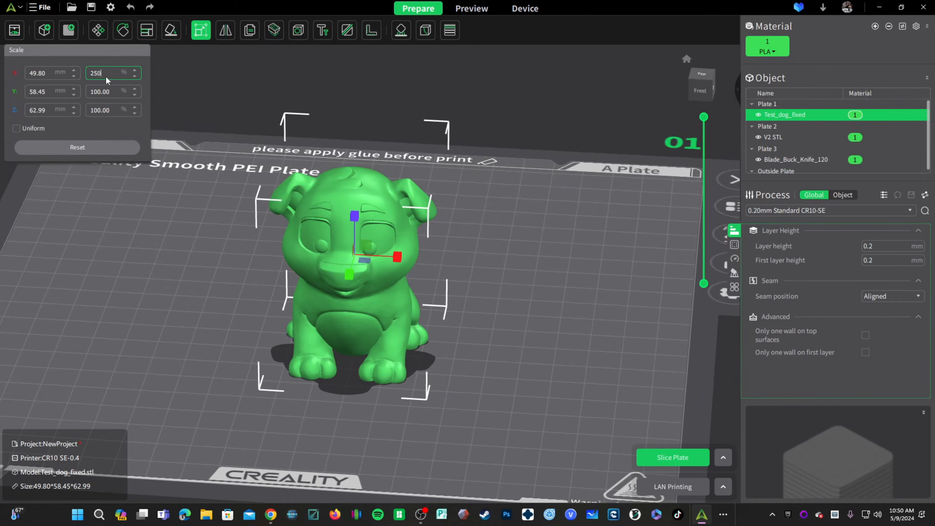
- Stretch the dog to 250% along the X axis only, and reset its scale
double_click(110, 93)
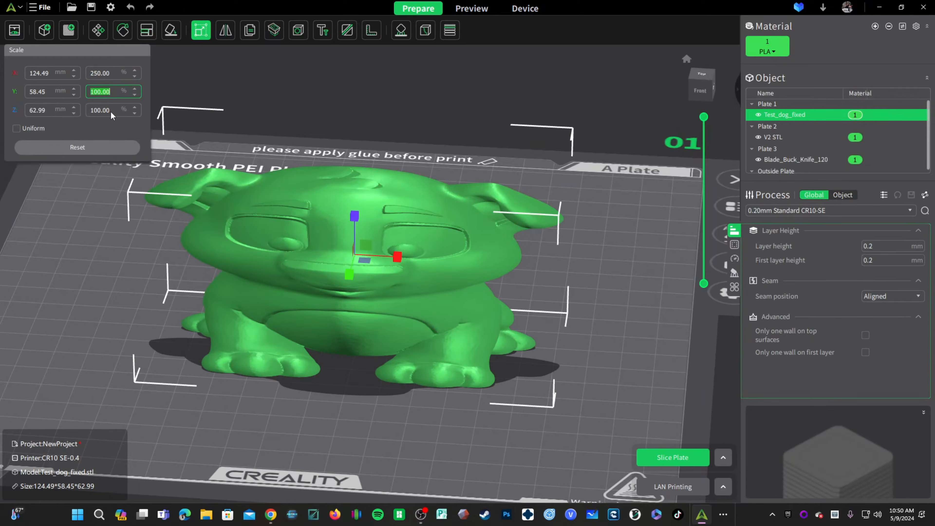
right_drag(284, 426, 299, 402)
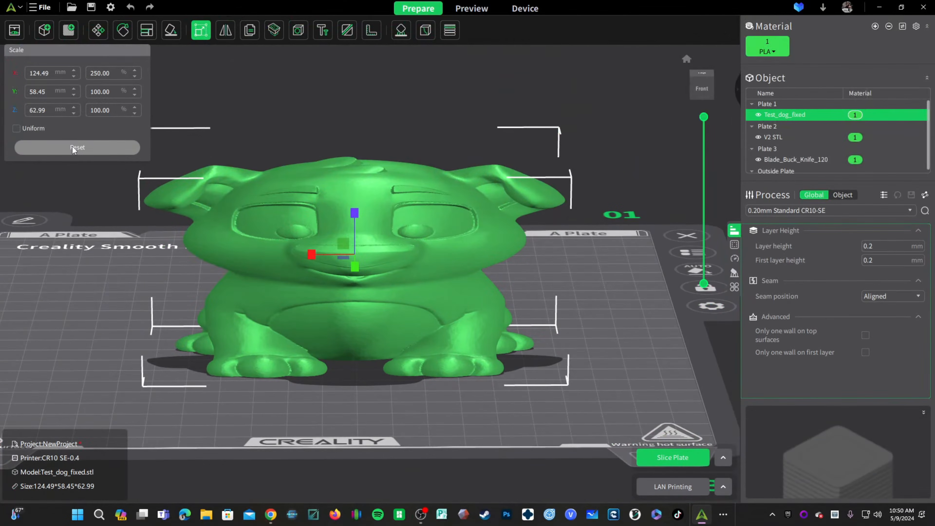
click(72, 146)
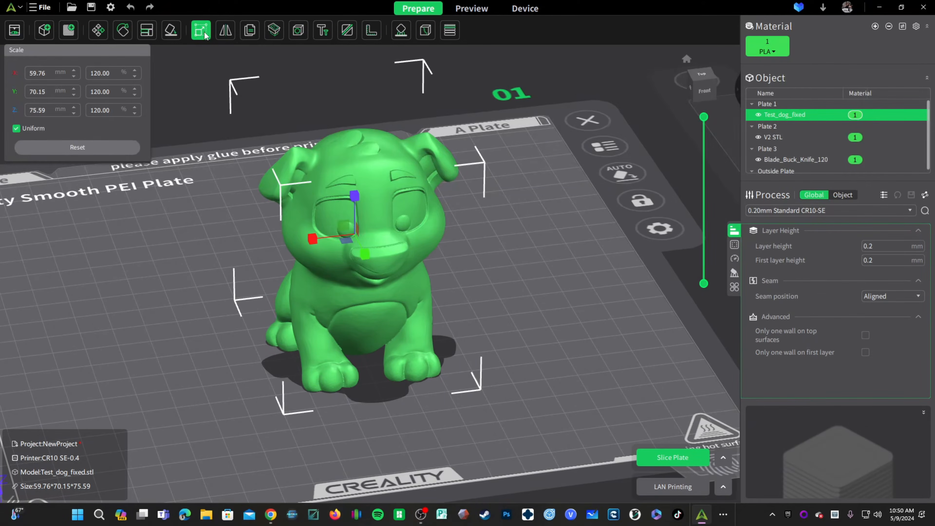
click(163, 240)
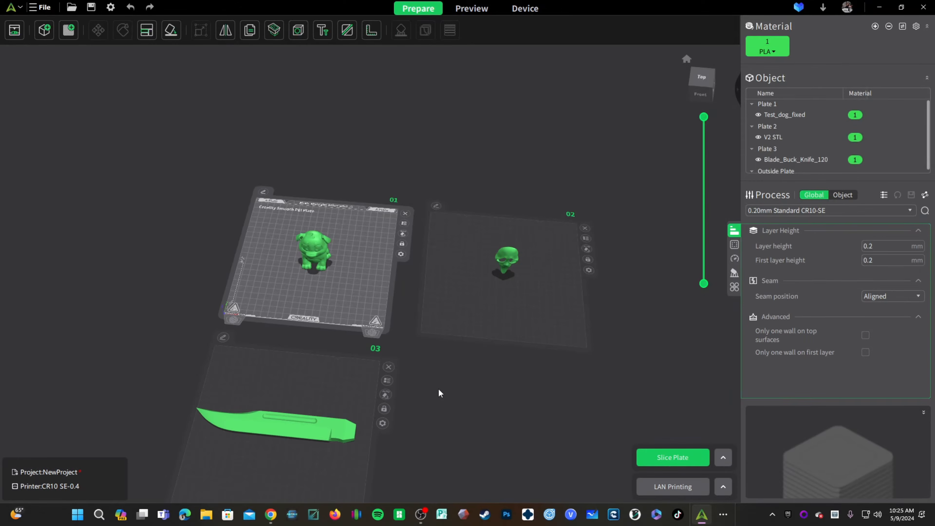
- Inspect the dog on plate 1 and the knife blade on plate 3 up close, viewing the blade from front and back
scroll(324, 356, up, 10)
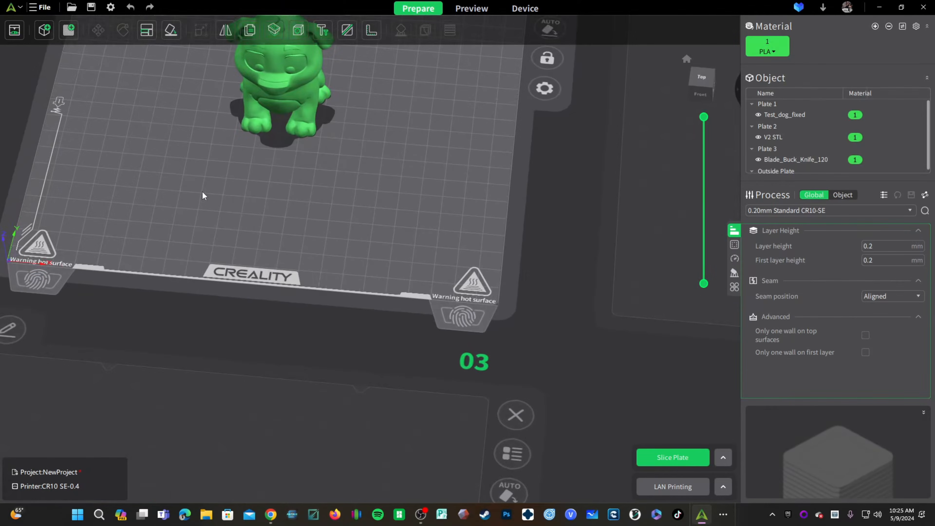
middle_drag(203, 193, 296, 372)
drag(258, 305, 242, 290)
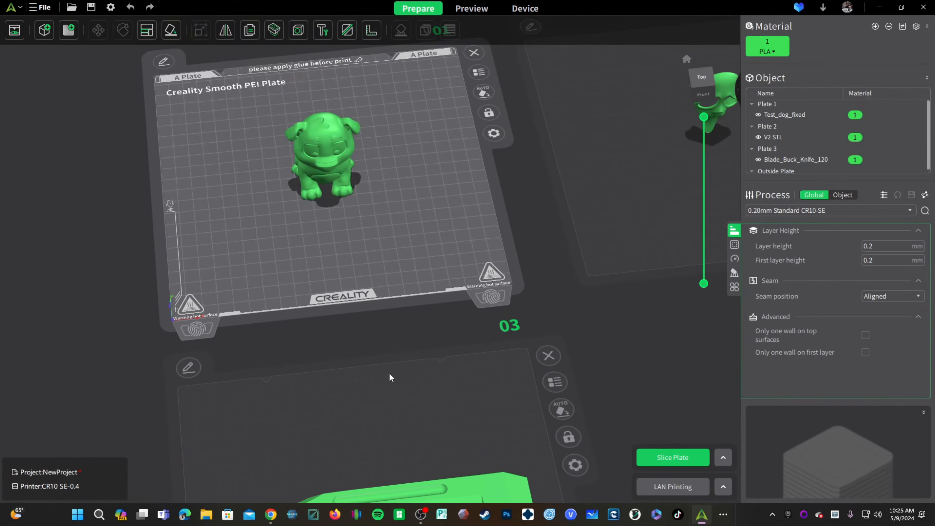
scroll(389, 374, up, 1)
middle_drag(389, 373, 358, 198)
drag(320, 387, 411, 468)
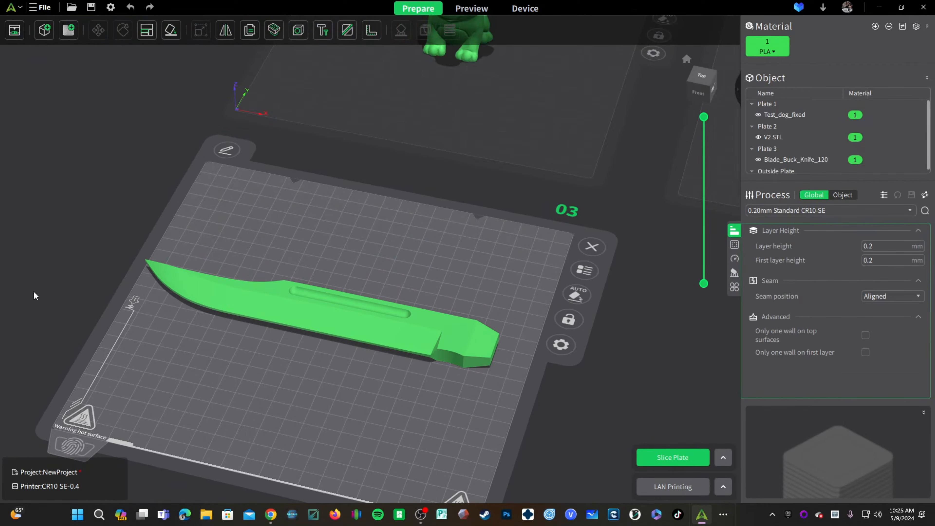
drag(297, 377, 313, 395)
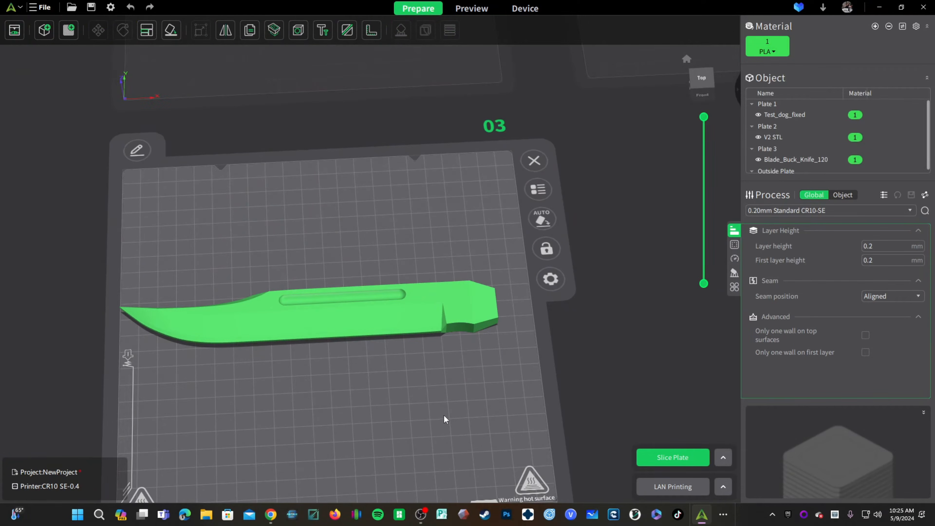
drag(342, 442, 303, 384)
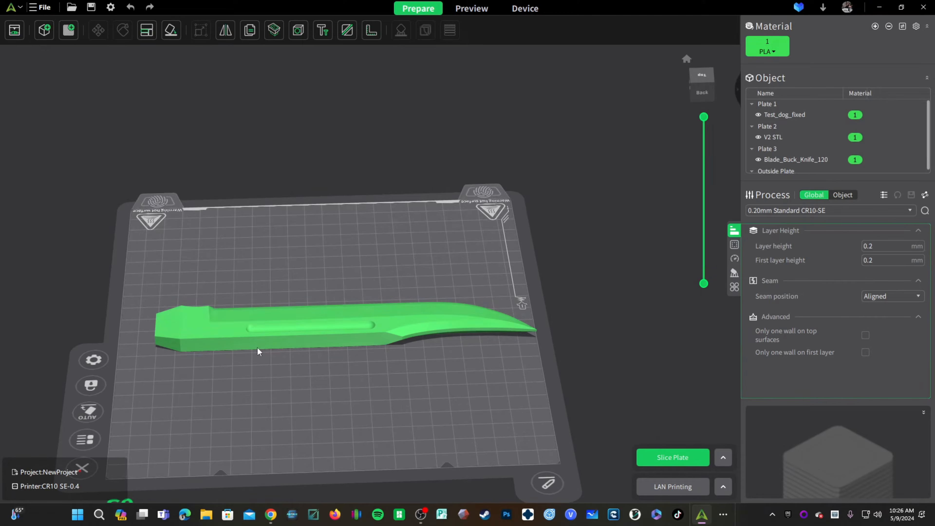
- Lay the knife blade on plate 3 onto its long, narrow spine face with the lay-flat tool
click(171, 30)
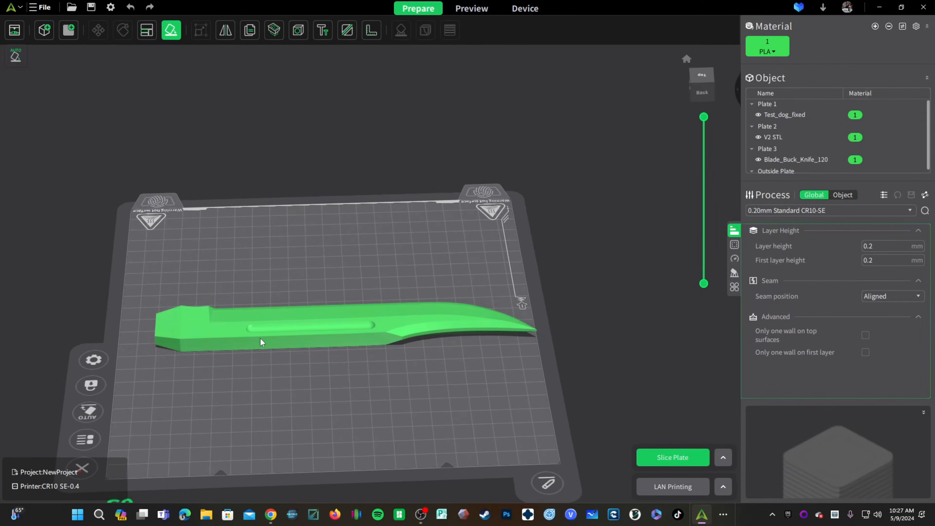
middle_drag(299, 378, 390, 298)
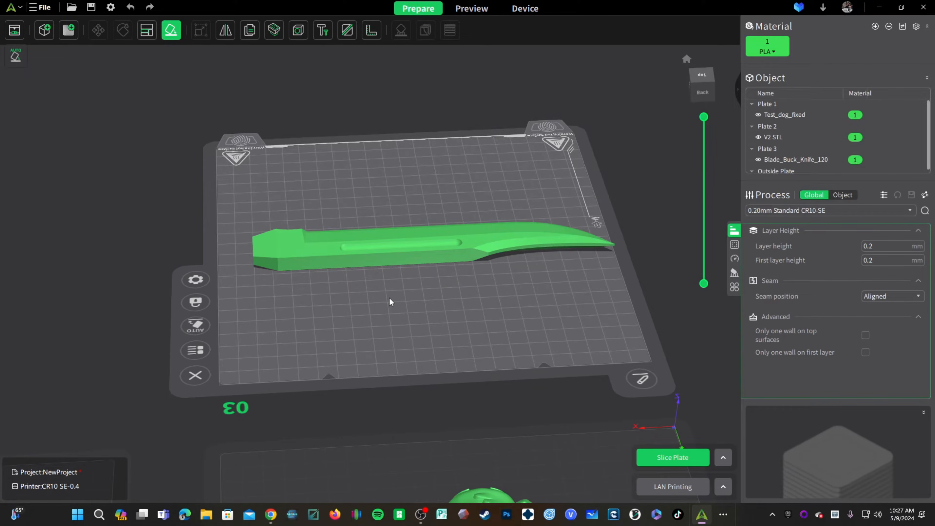
click(378, 257)
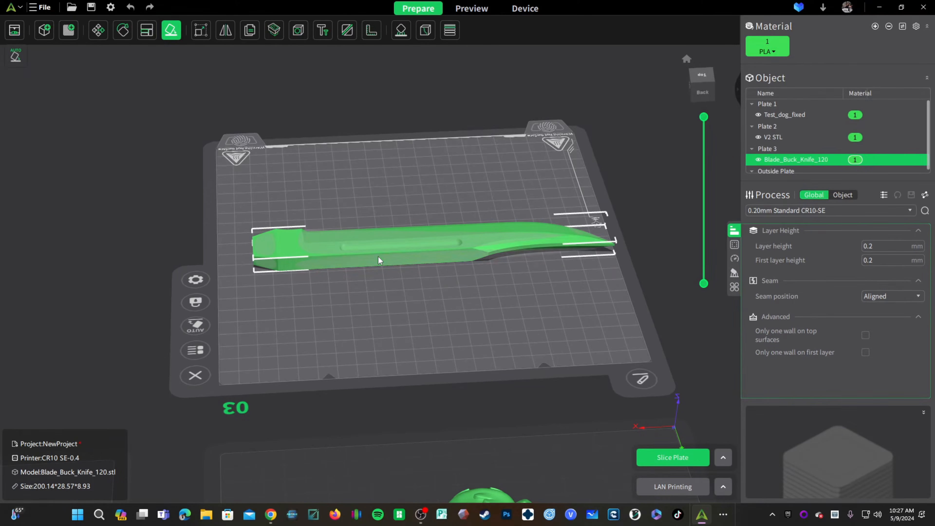
drag(342, 335, 415, 340)
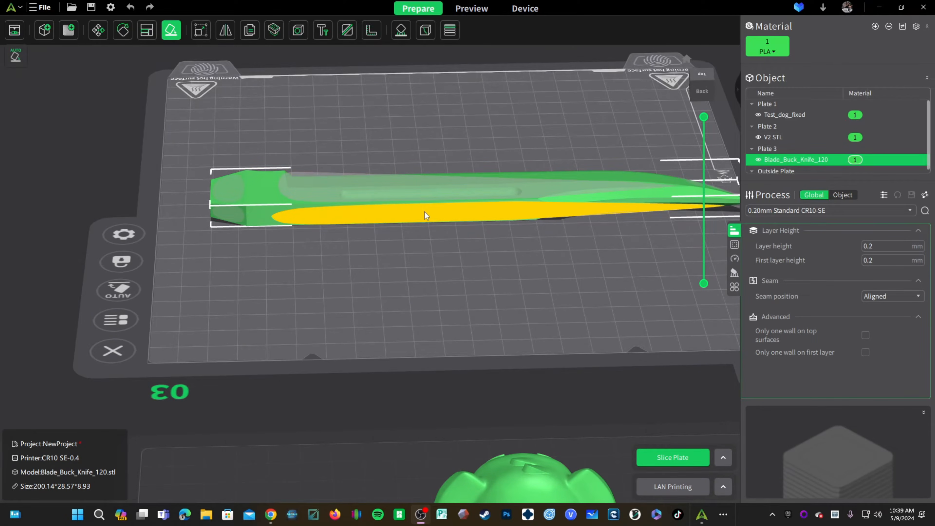
click(367, 217)
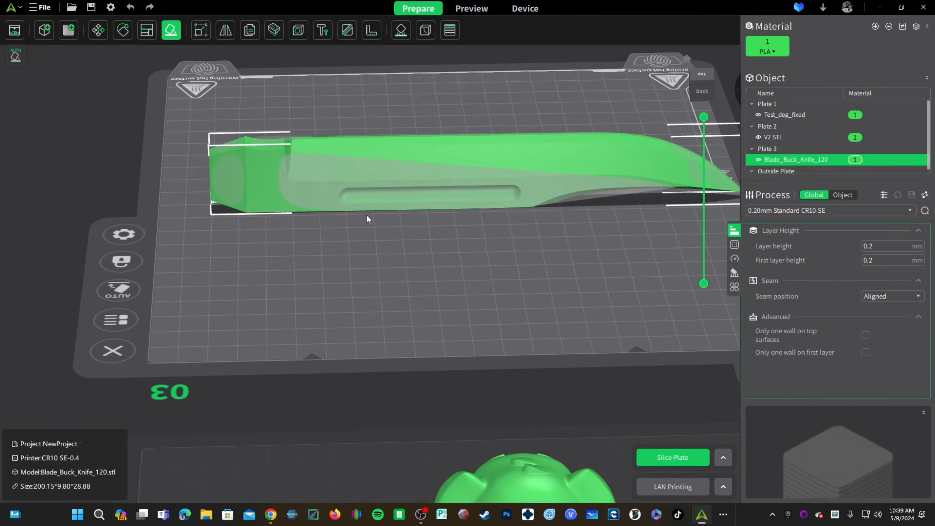
- Stand the knife blade upright on its handle-end face, and undo that placement
drag(443, 313, 451, 288)
drag(392, 296, 496, 315)
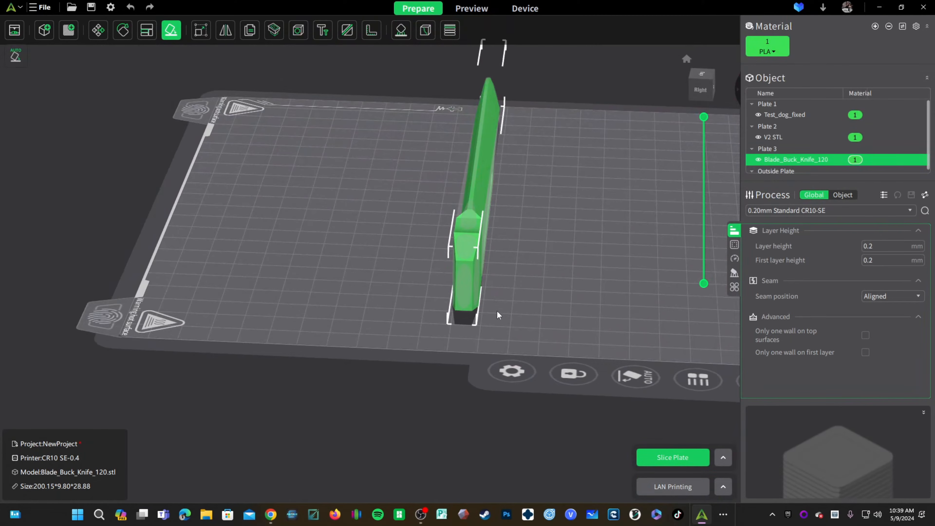
click(457, 289)
drag(544, 259, 394, 108)
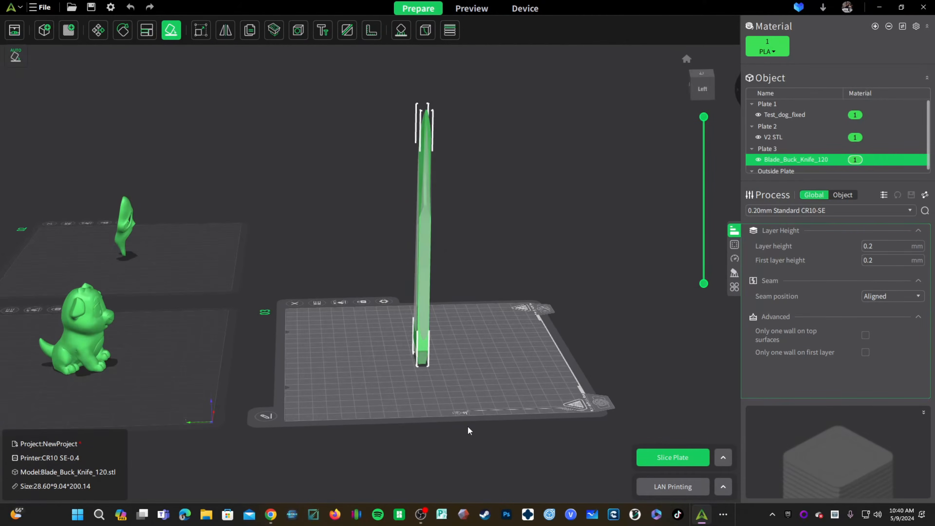
drag(468, 427, 553, 438)
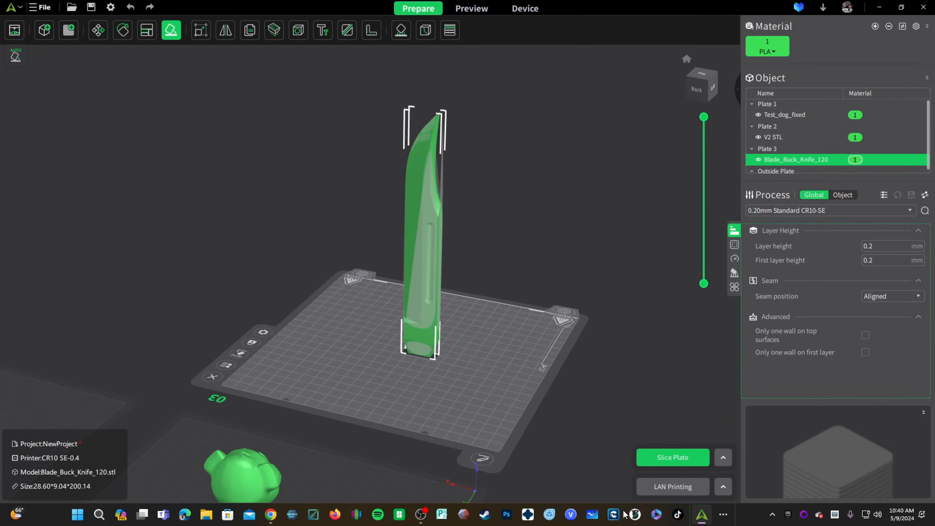
click(131, 7)
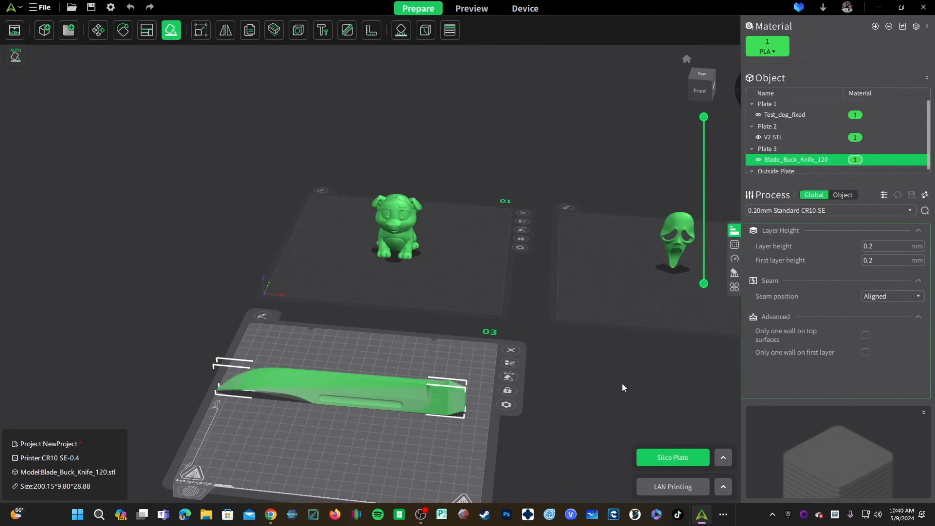
- Inspect the mask on plate 2 from the front and side, and activate the Rotate tool on it
click(654, 302)
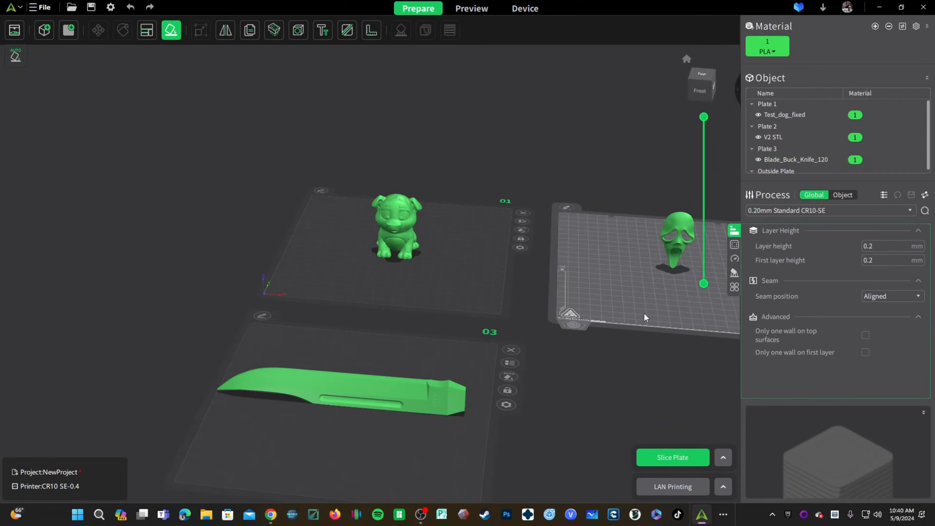
middle_drag(399, 356, 589, 460)
right_drag(578, 466, 456, 425)
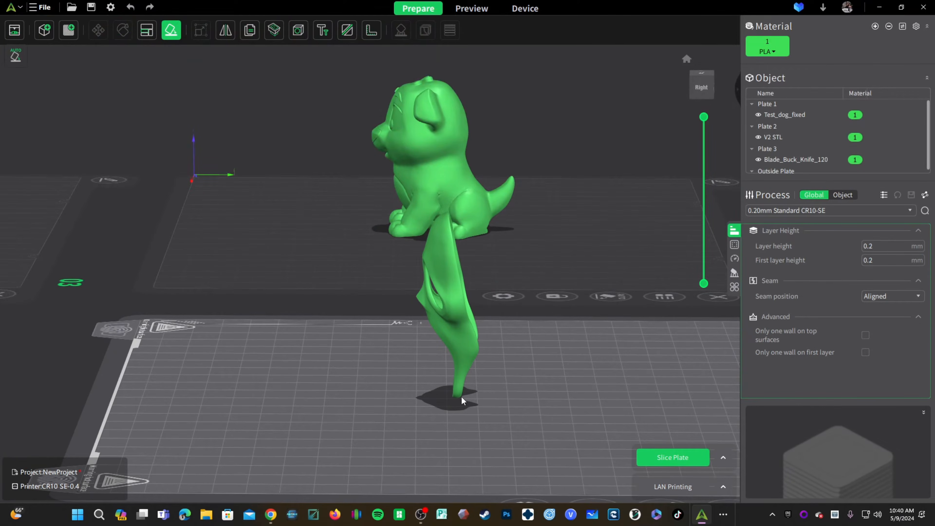
right_drag(459, 437, 537, 373)
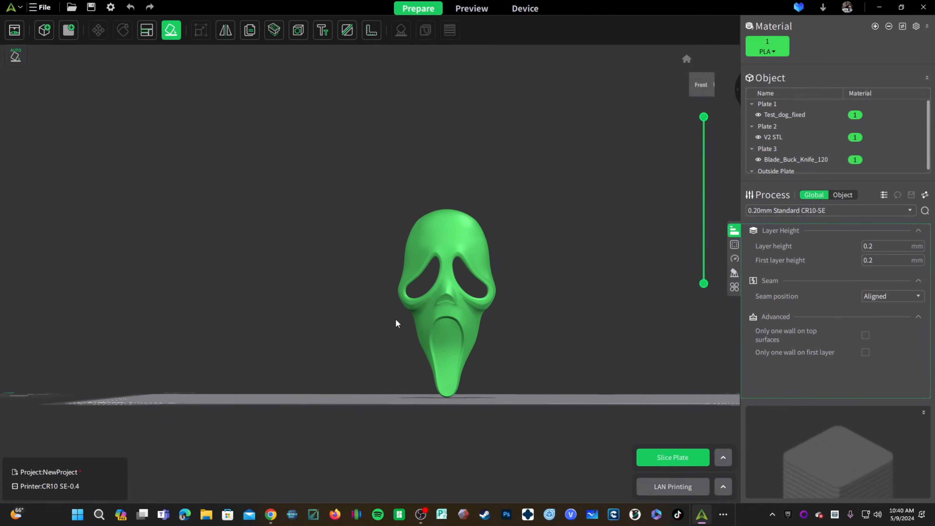
right_drag(568, 407, 427, 418)
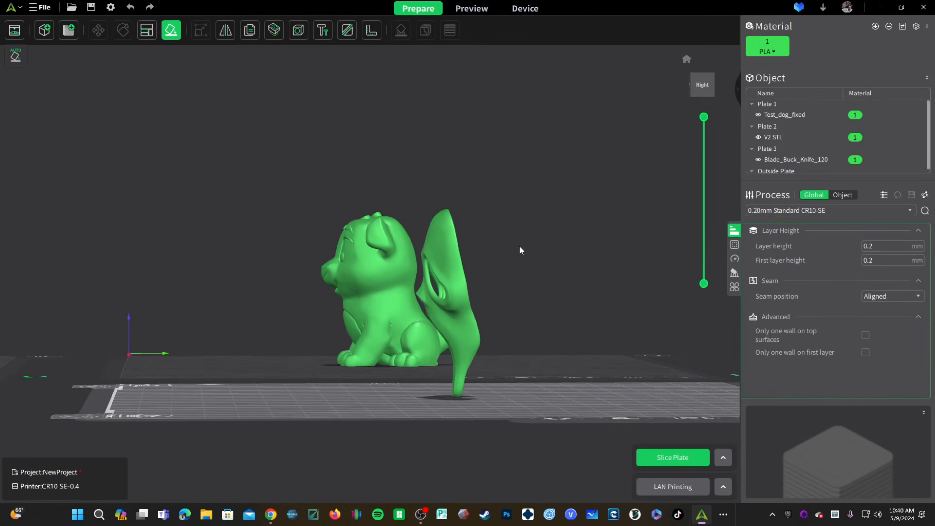
click(448, 293)
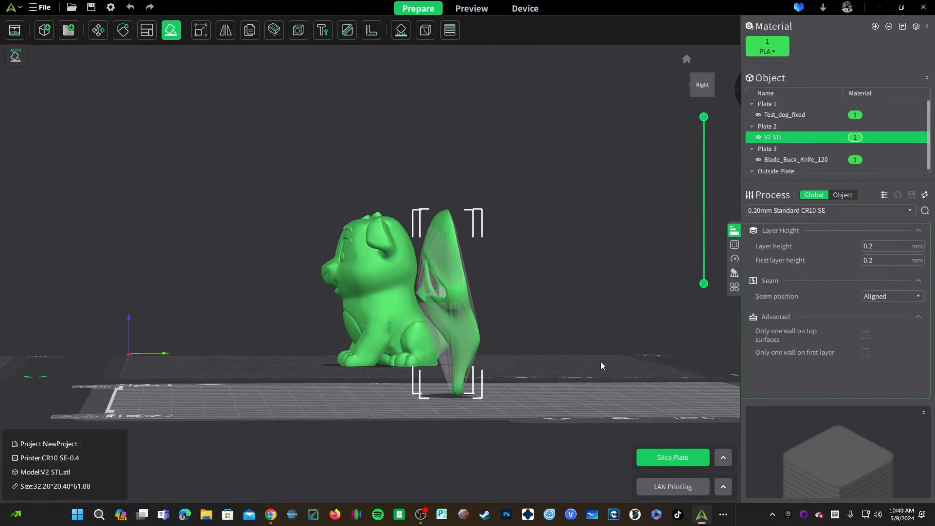
key(r)
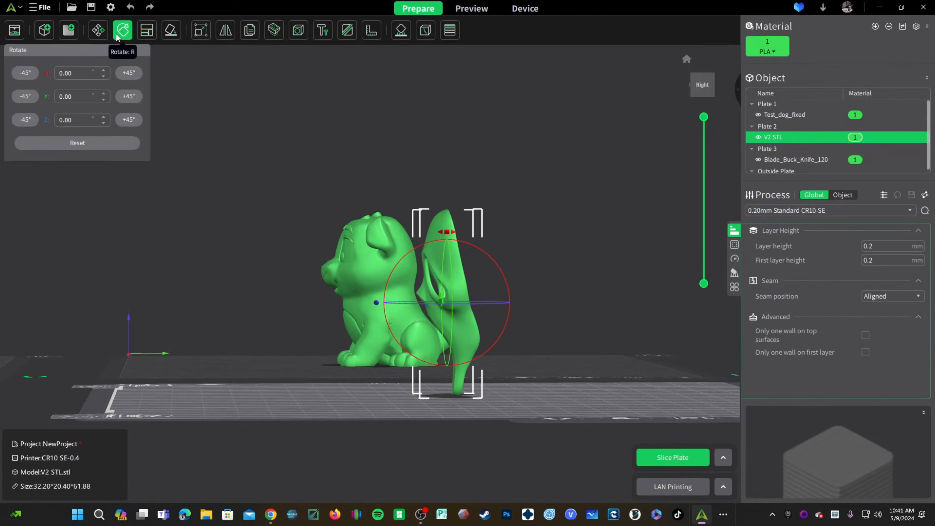
- Rotate the mask by +45° about the X axis, and rotate it back by -45°
click(124, 97)
click(23, 98)
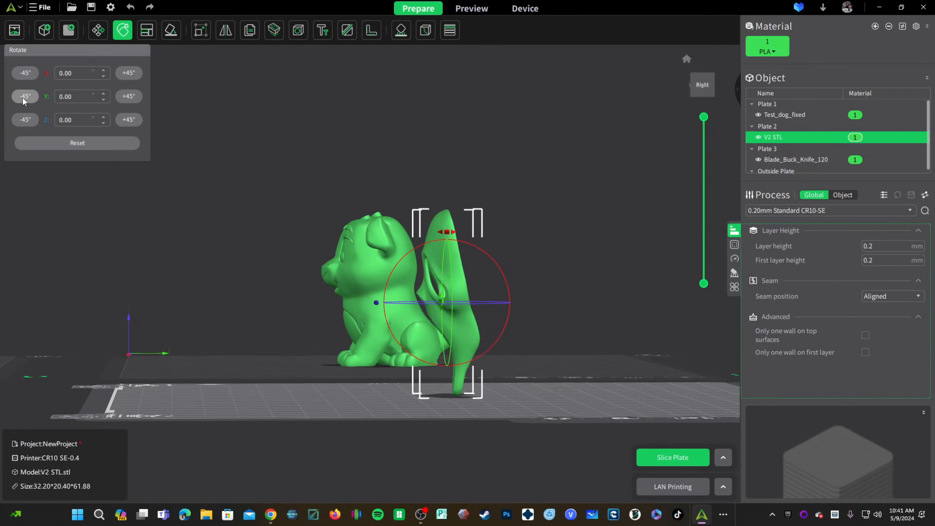
click(122, 72)
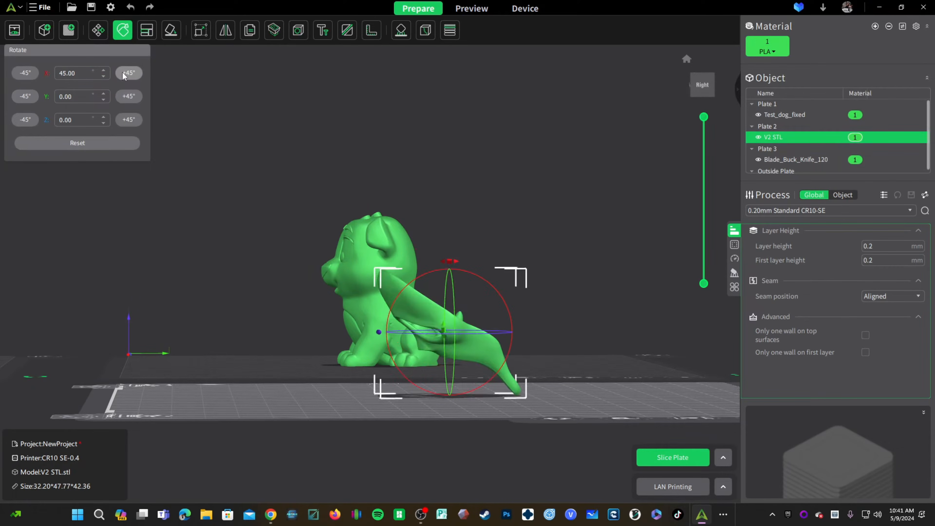
click(22, 71)
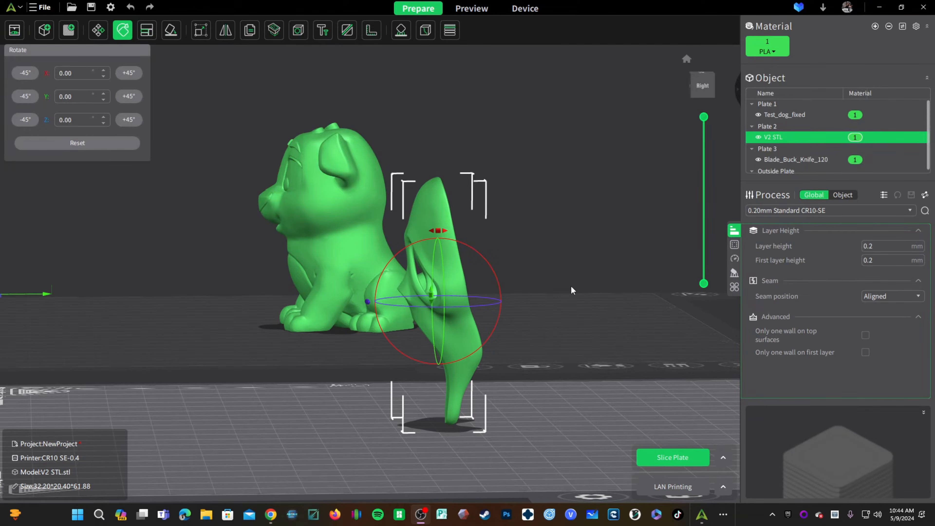
- Tilt the mask freehand to about -22.82° on X, and turn it upside down in 45° increments to 180° on Y
drag(443, 231, 447, 268)
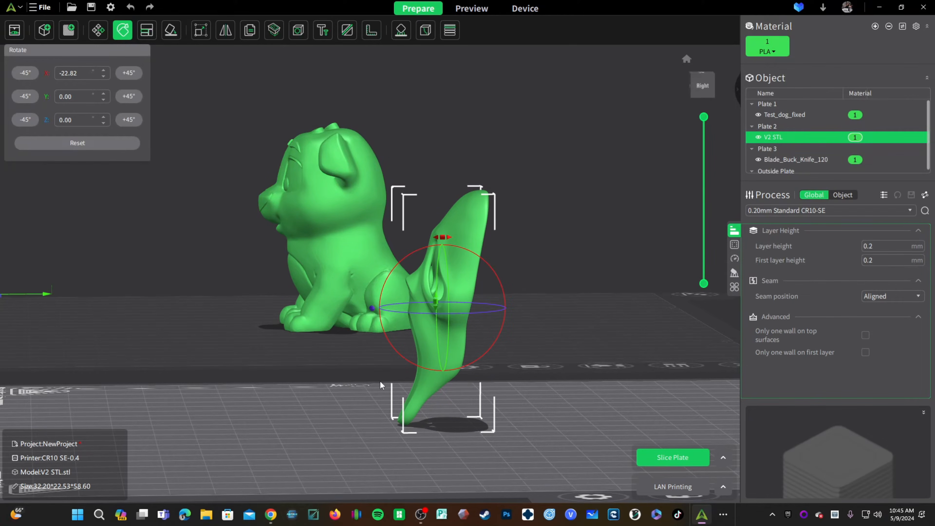
drag(380, 383, 463, 474)
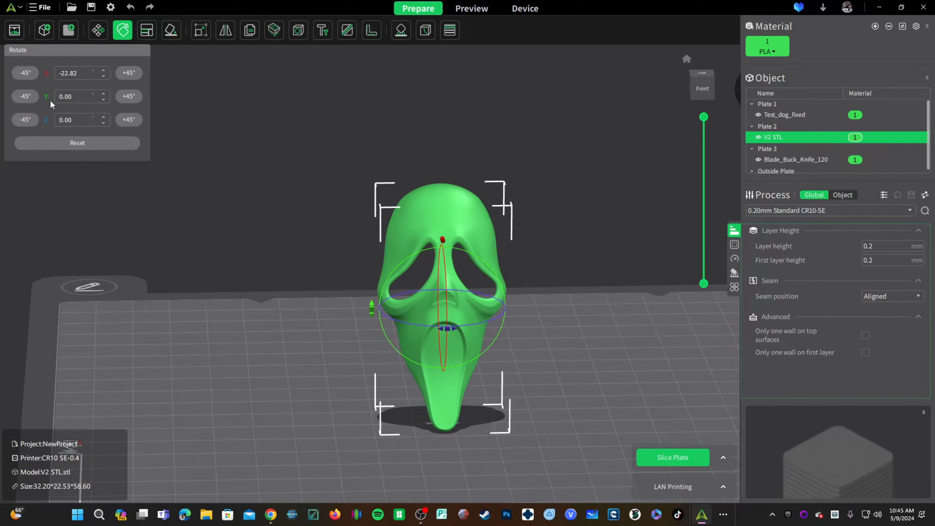
click(123, 97)
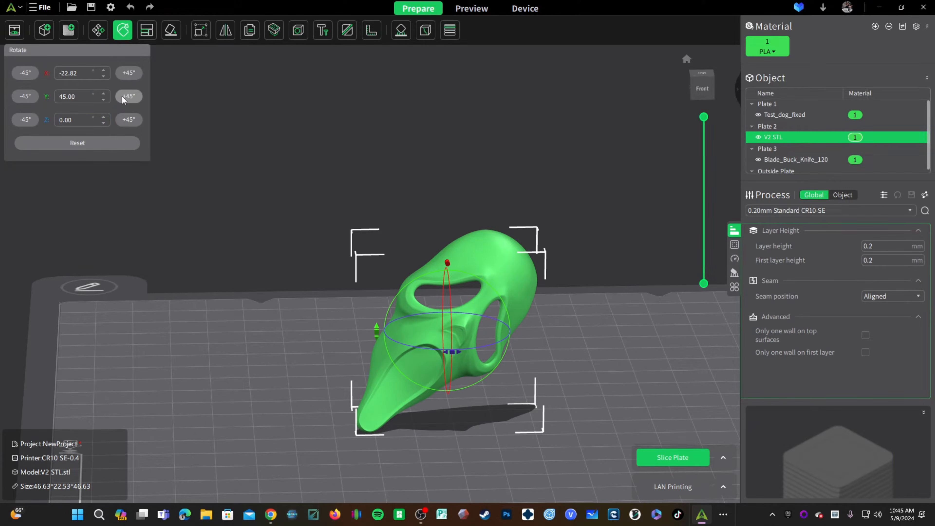
click(122, 98)
click(121, 97)
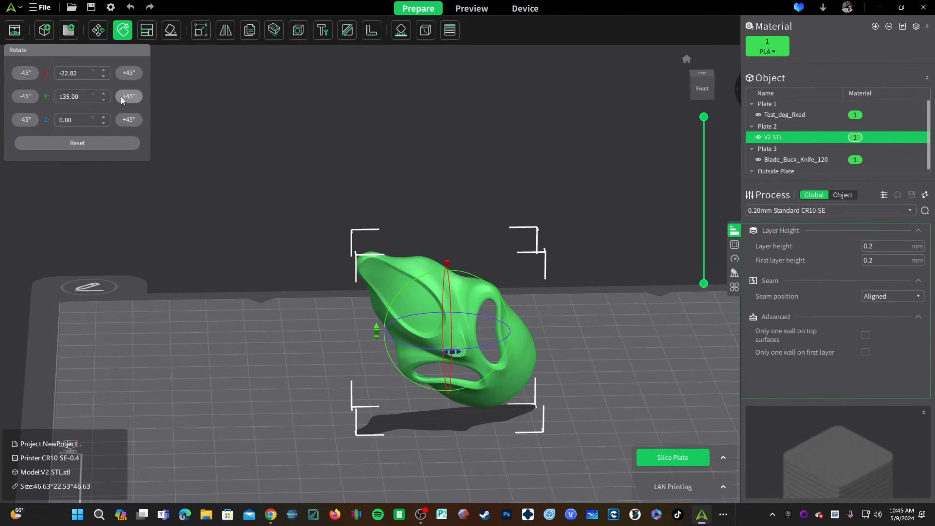
click(121, 97)
- Tilt the upside-down mask further about its X axis freehand, judging it from the side
drag(588, 428, 447, 420)
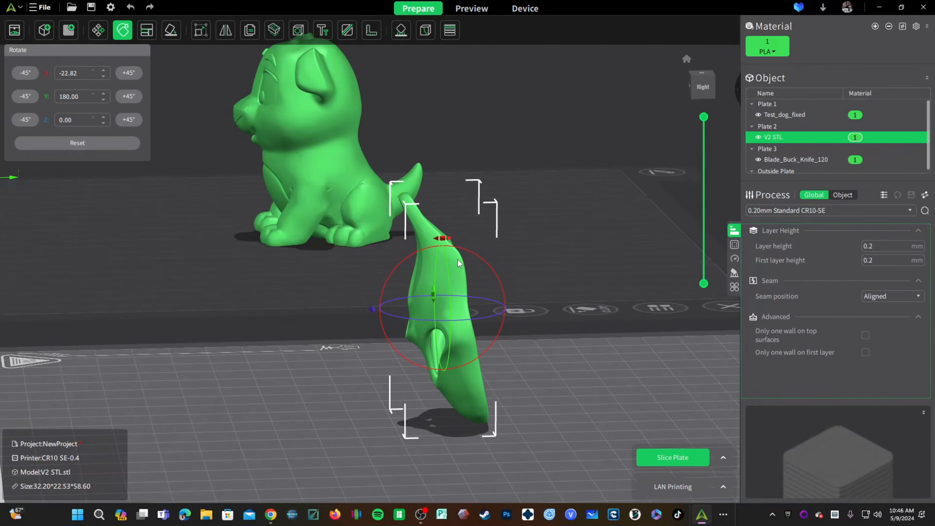
drag(450, 237, 476, 263)
drag(342, 444, 455, 475)
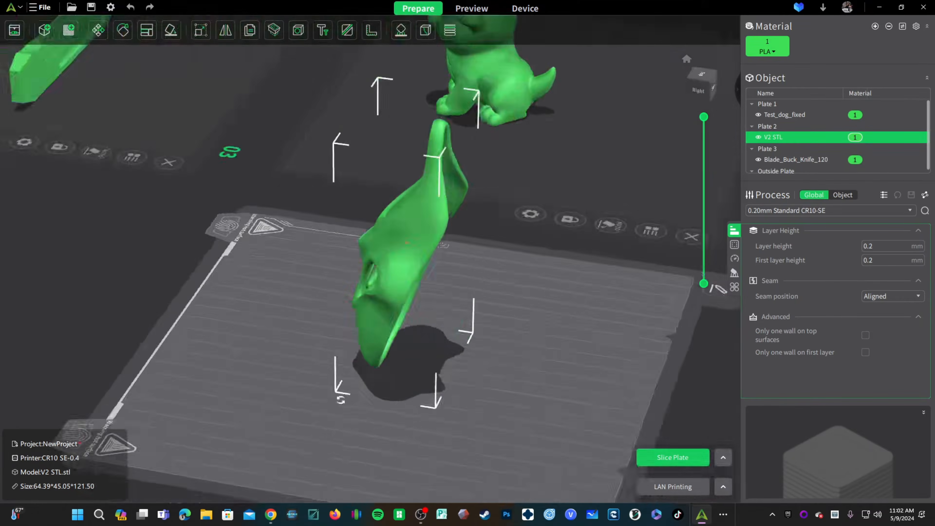
- Enable support in the global process settings, with the knife blade on plate 3 in view
middle_drag(273, 360, 523, 268)
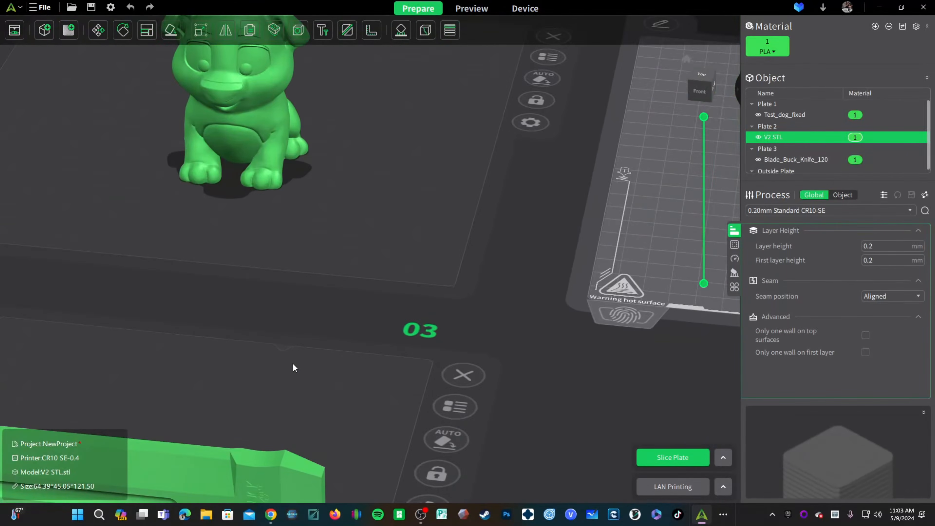
middle_drag(323, 349, 544, 219)
right_drag(282, 371, 265, 353)
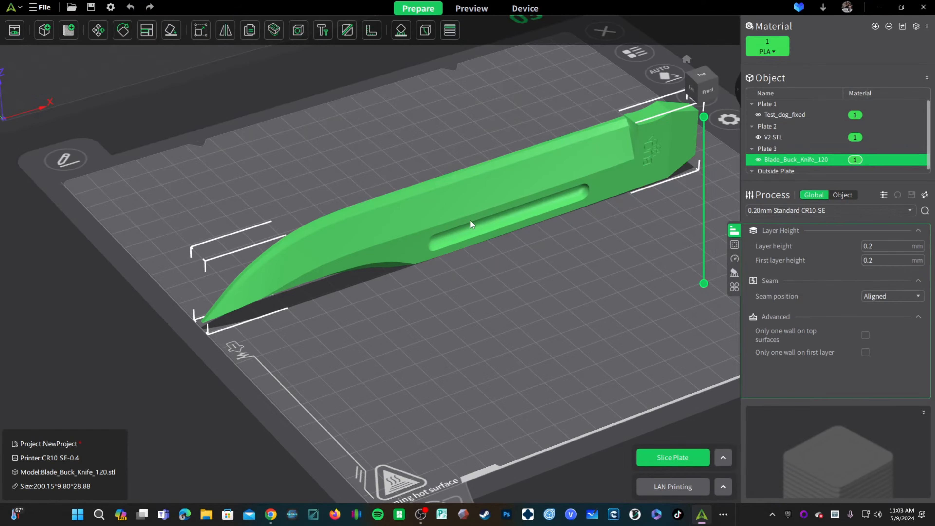
click(735, 273)
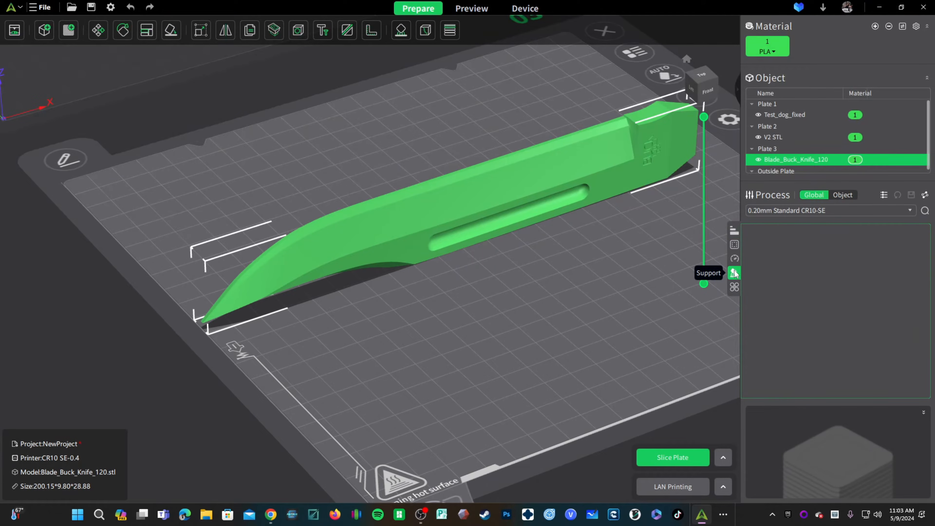
click(866, 246)
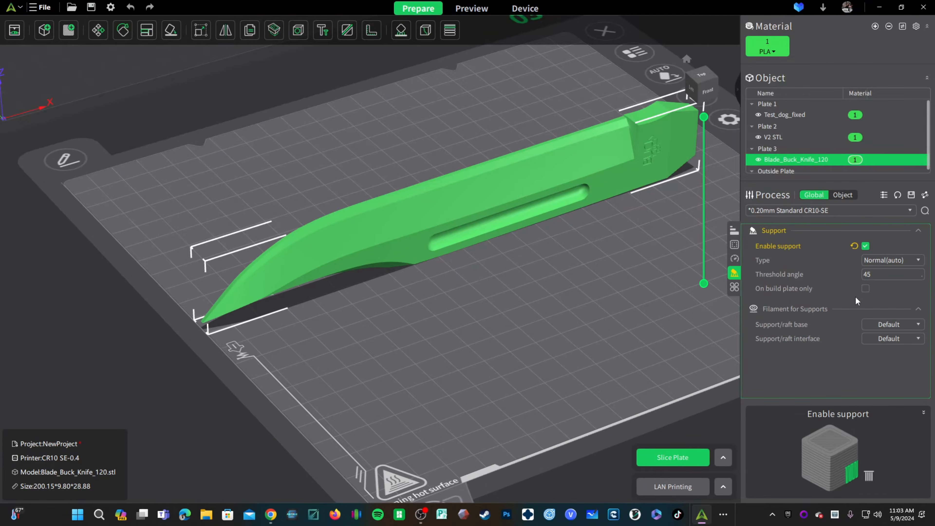
- Review the available support types and set the support type to Tree(auto)
click(877, 261)
click(876, 260)
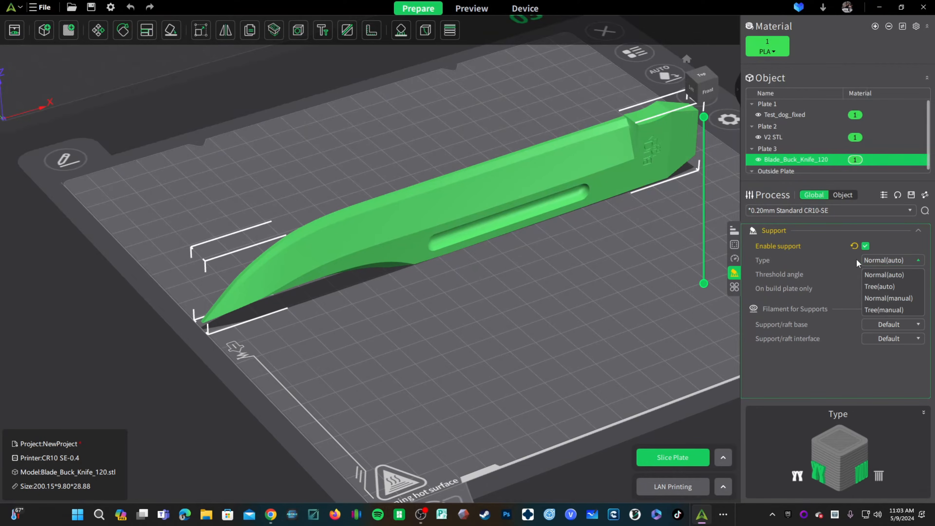
drag(507, 277, 377, 339)
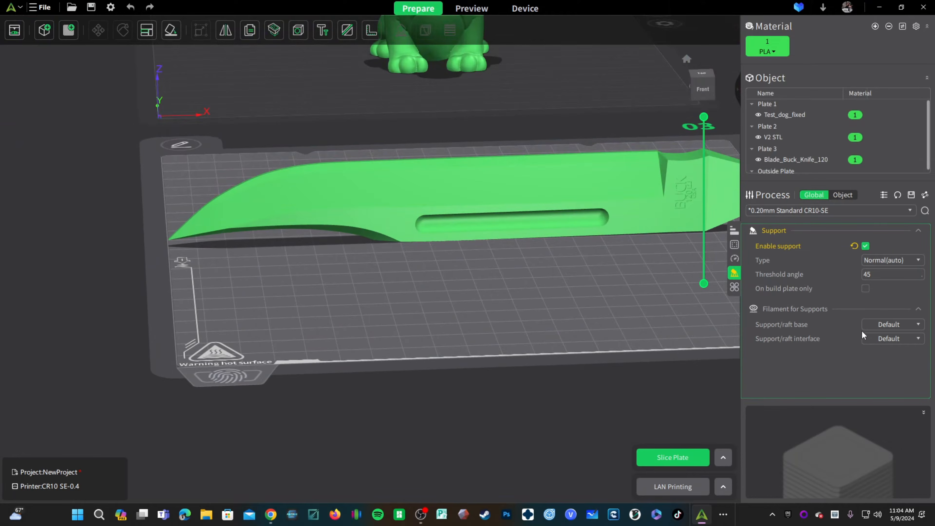
click(882, 263)
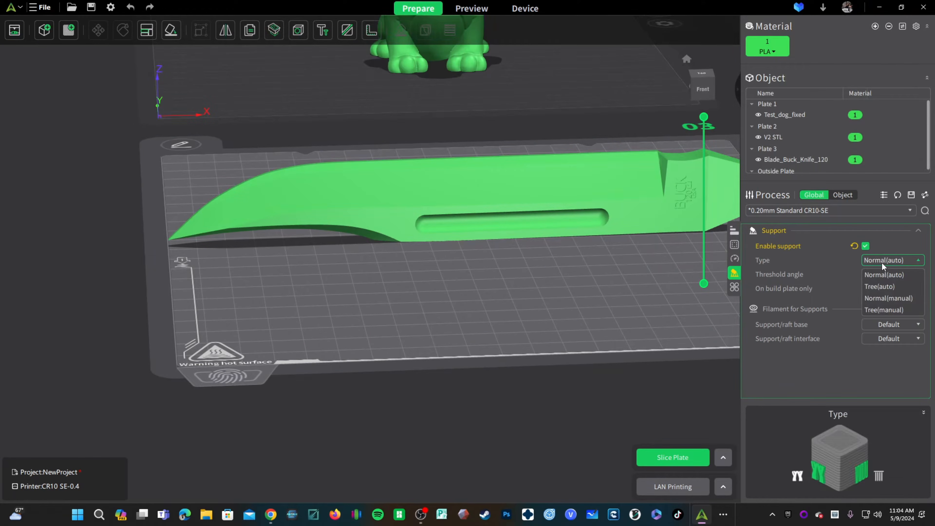
click(884, 288)
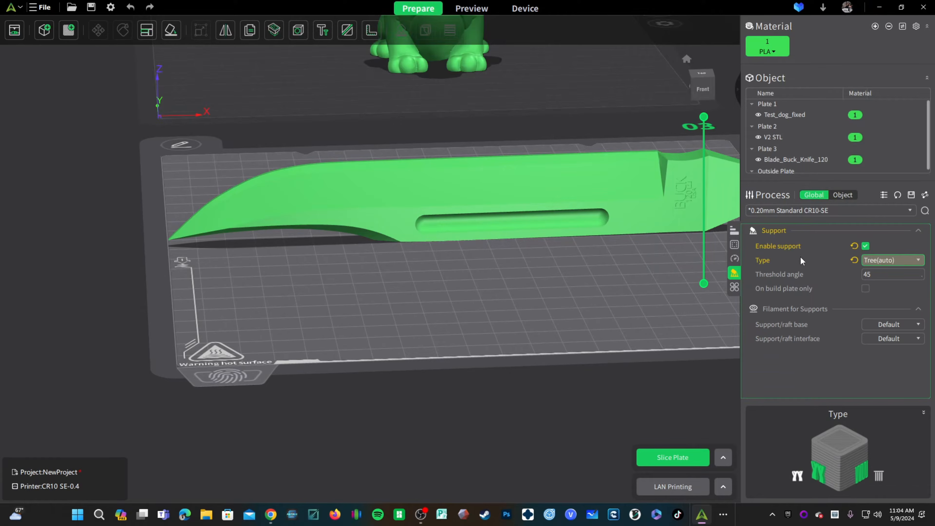
- Inspect the dog's overhangs on plate 1, and restrict supports to the build plate only
drag(367, 331, 388, 331)
right_drag(454, 344, 597, 490)
right_drag(563, 303, 493, 405)
scroll(380, 346, up, 5)
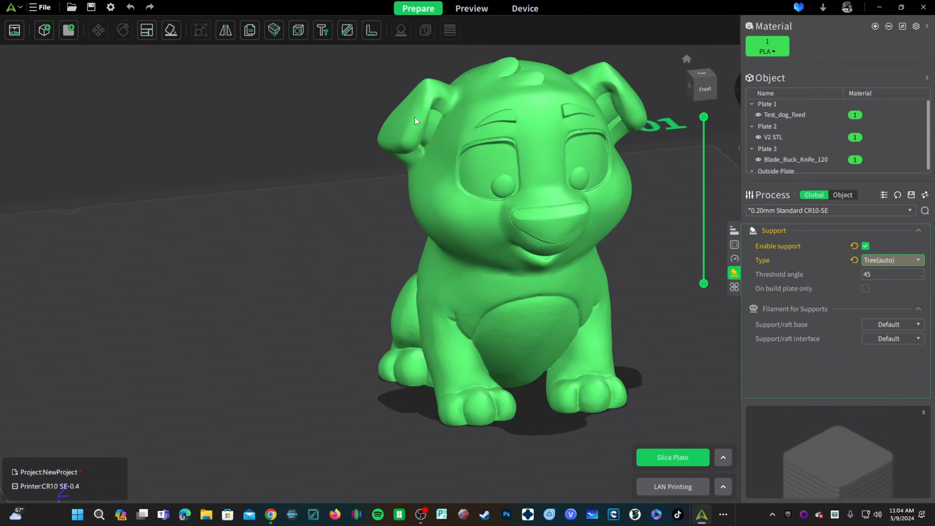
click(866, 288)
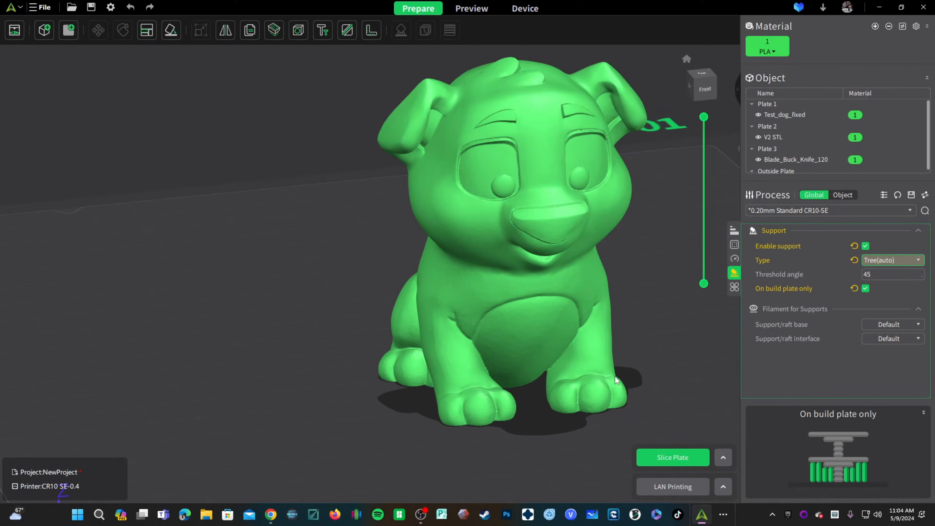
- Slice plate 3 with the knife blade using the tree support settings
scroll(610, 361, down, 5)
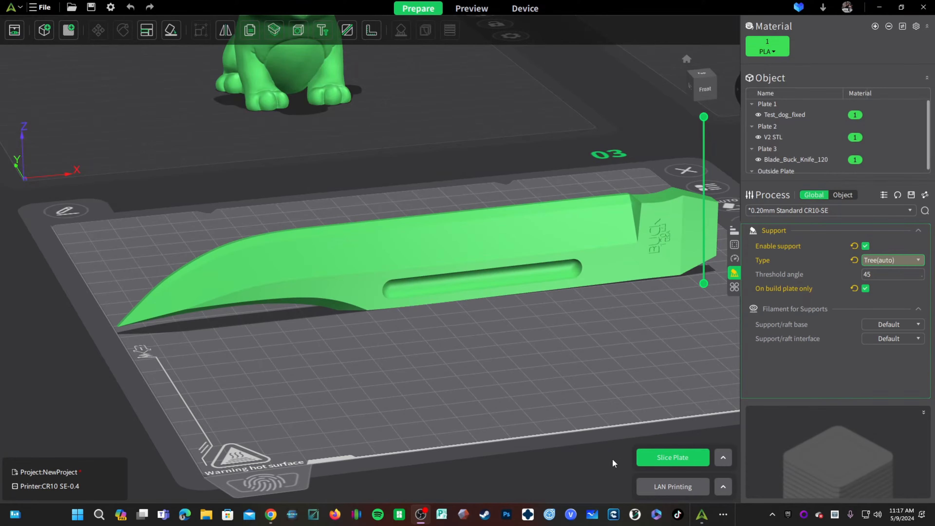
click(651, 458)
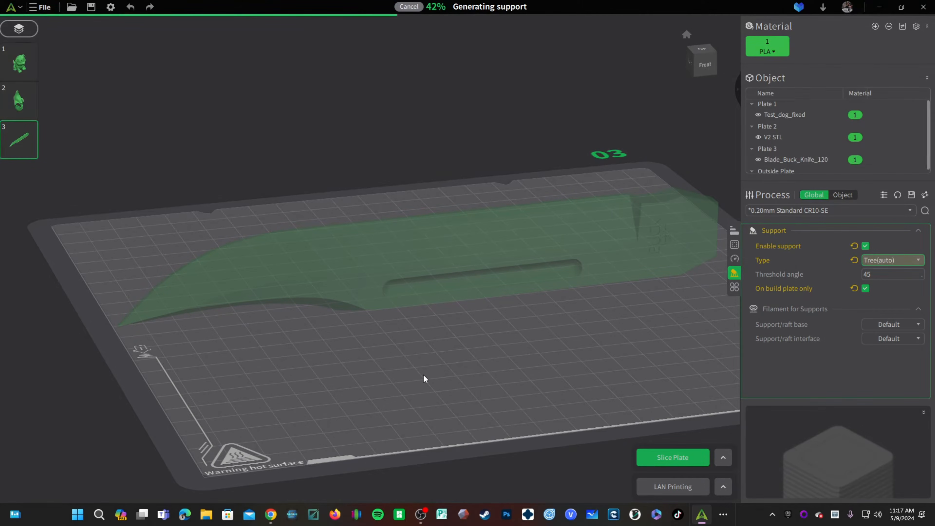
right_drag(423, 374, 725, 378)
drag(725, 378, 428, 394)
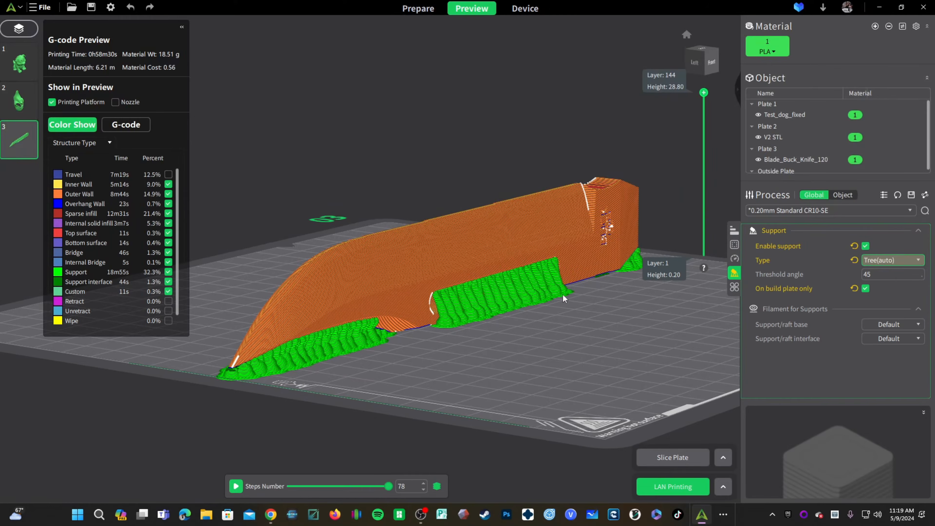
- Examine the tree supports at the knife blade's slot, comparing the sliced preview with the unsliced model
scroll(525, 300, up, 9)
drag(537, 373, 526, 356)
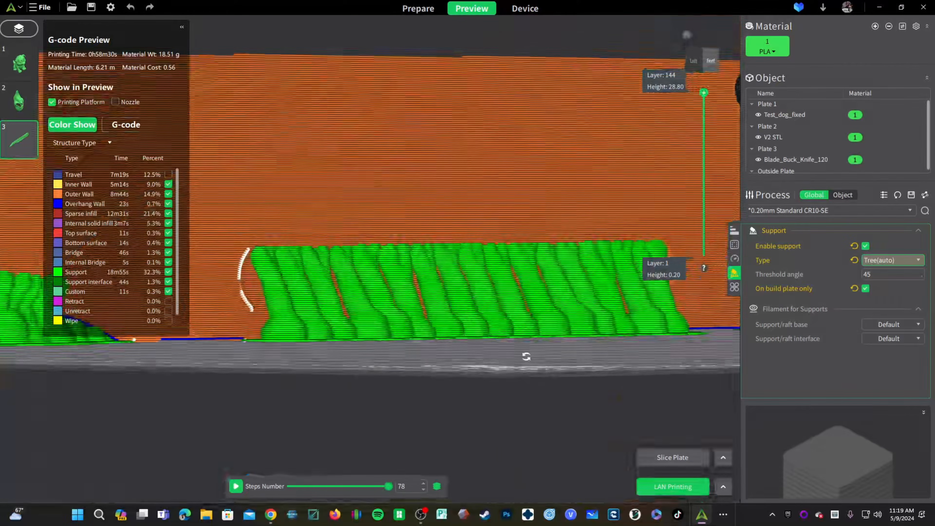
click(417, 9)
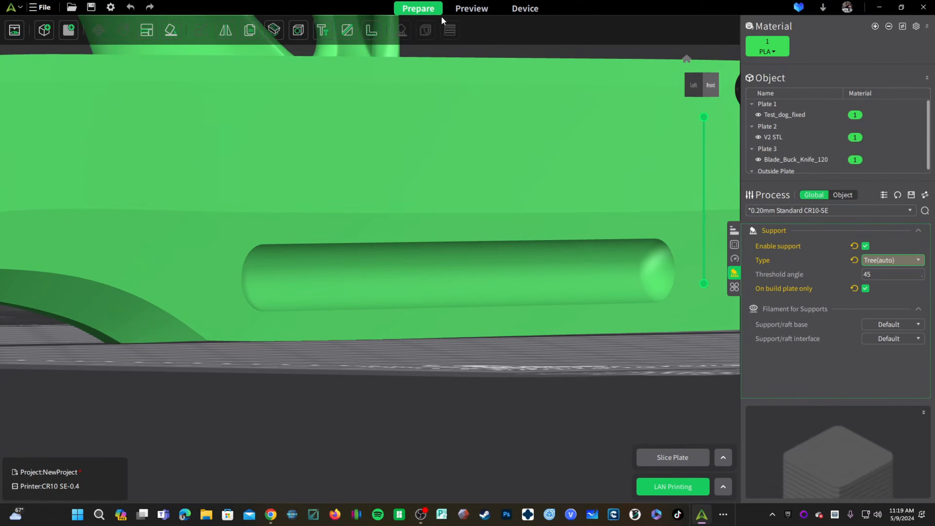
click(472, 8)
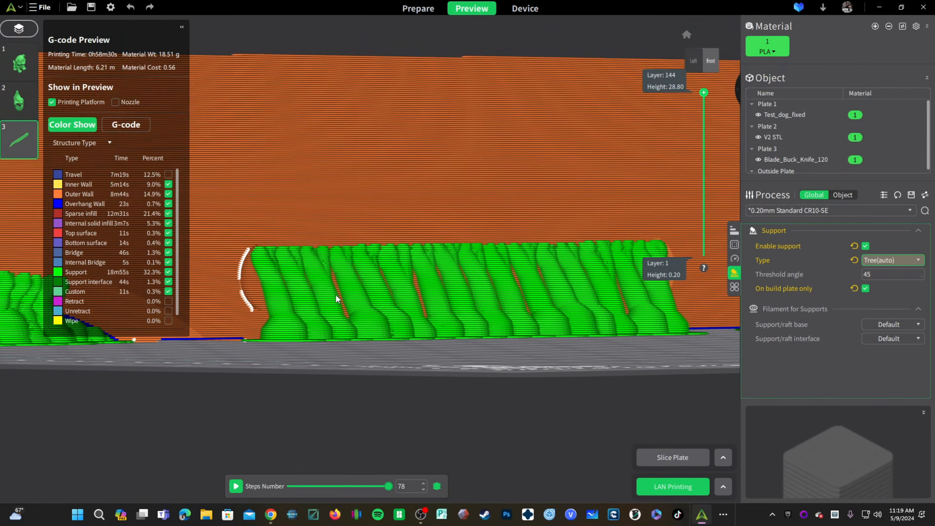
drag(346, 306, 417, 215)
scroll(415, 212, down, 4)
right_drag(469, 288, 486, 380)
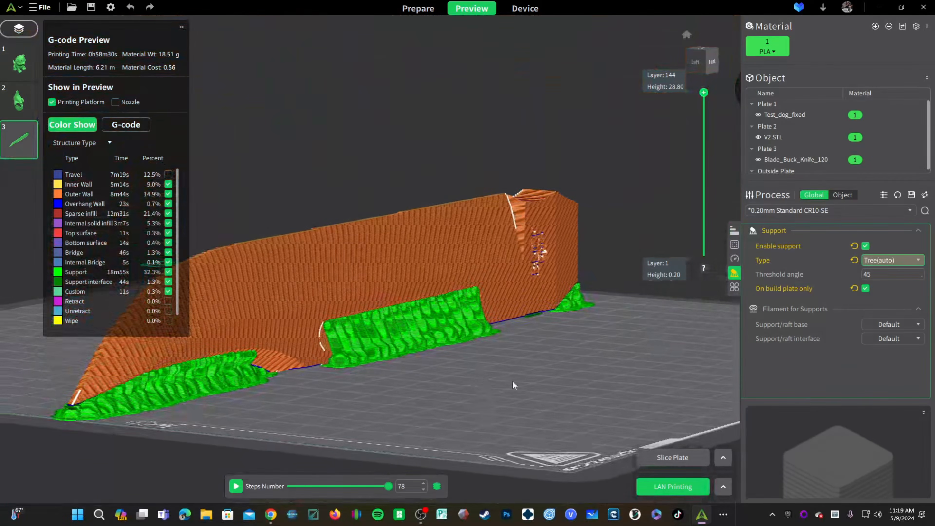
drag(487, 380, 469, 400)
- Set the support threshold angle to 25 and re-slice the knife blade's plate to check its supports
click(880, 278)
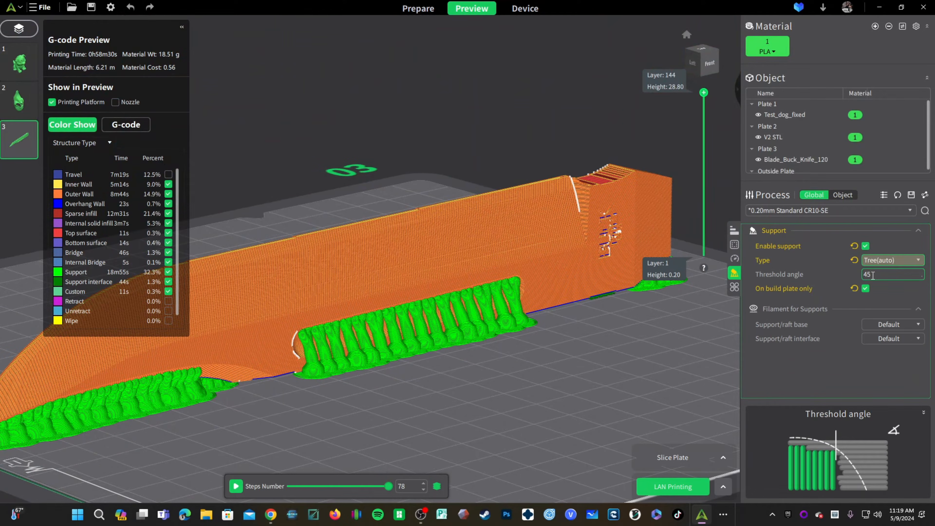
key(BackSpace)
key(BackSpace)
text(25)
click(562, 430)
click(651, 455)
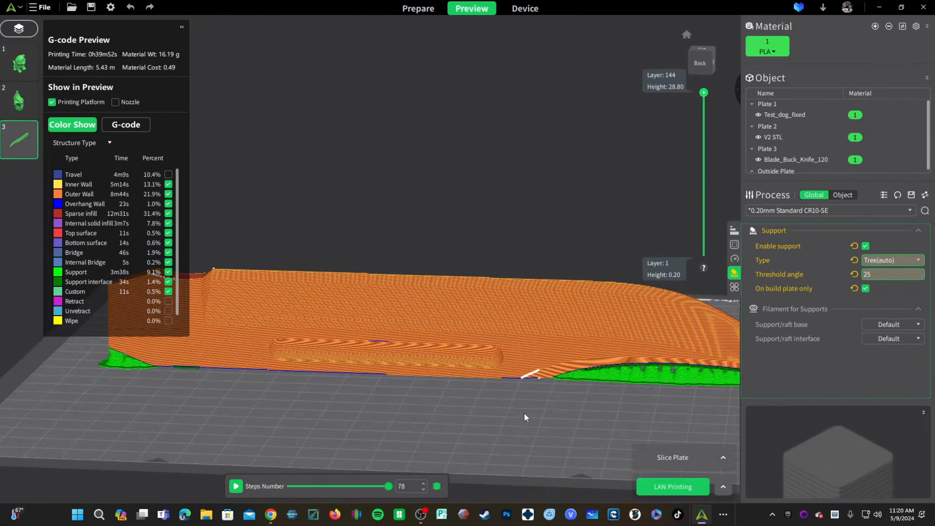
right_drag(336, 430, 549, 445)
drag(549, 445, 489, 381)
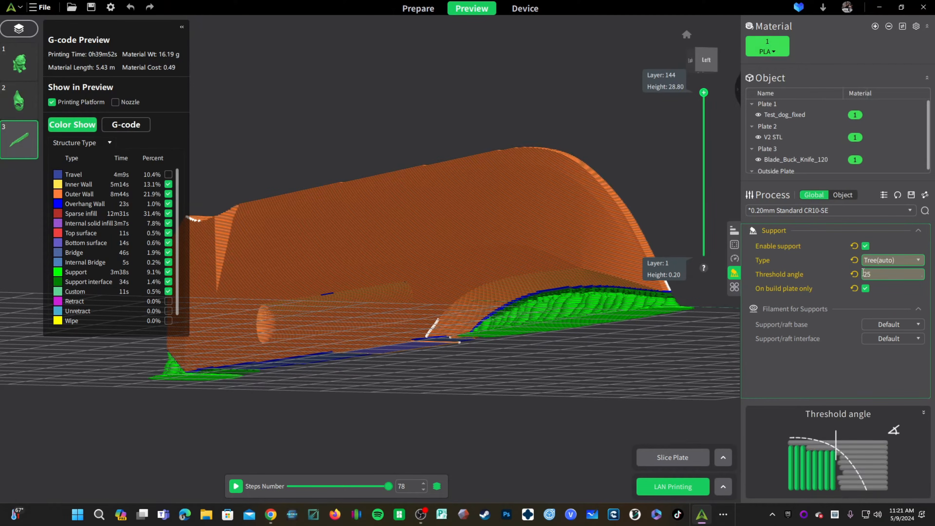
- Restore the support threshold angle to 45 and check the knife blade's supports in the sliced preview
right_drag(551, 348, 528, 351)
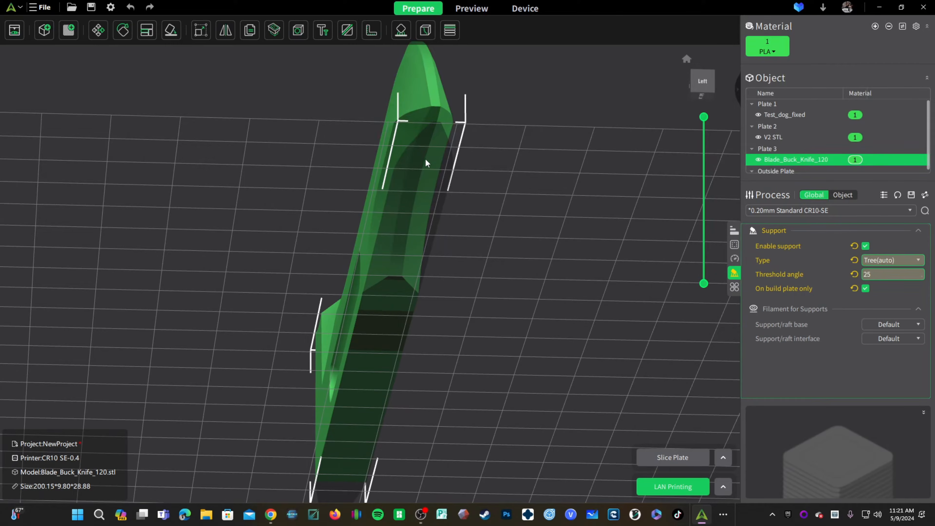
click(472, 8)
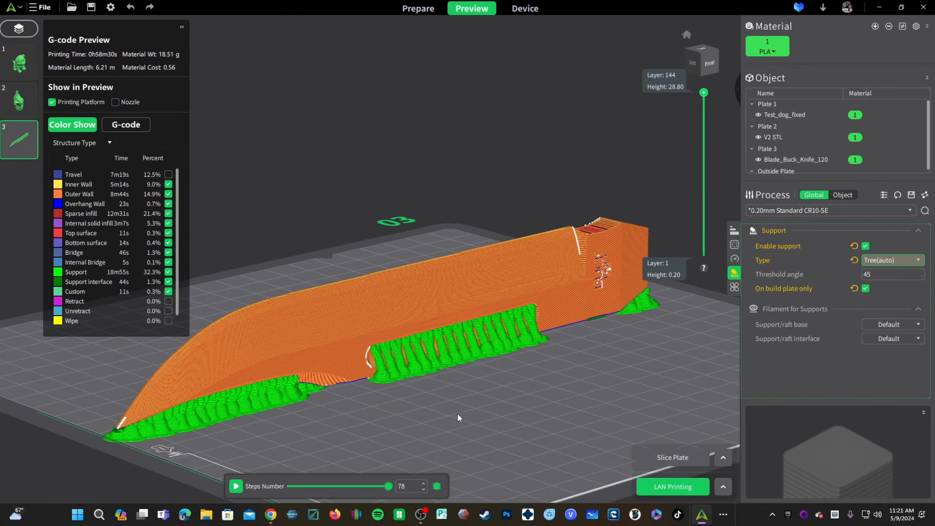
mouse_move(458, 413)
right_down()
mouse_move(629, 410)
mouse_move(448, 415)
right_up()
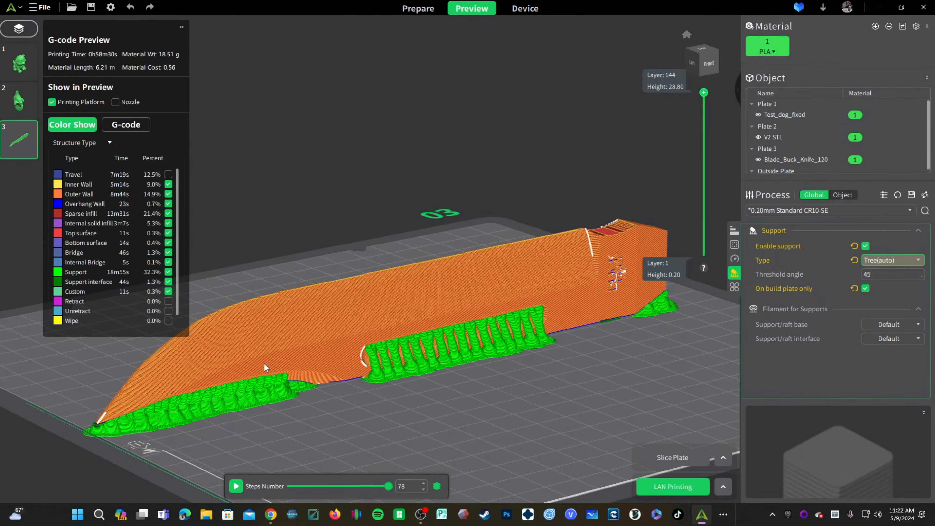
- Return to the unsliced knife blade and open Support Painting for it
click(406, 14)
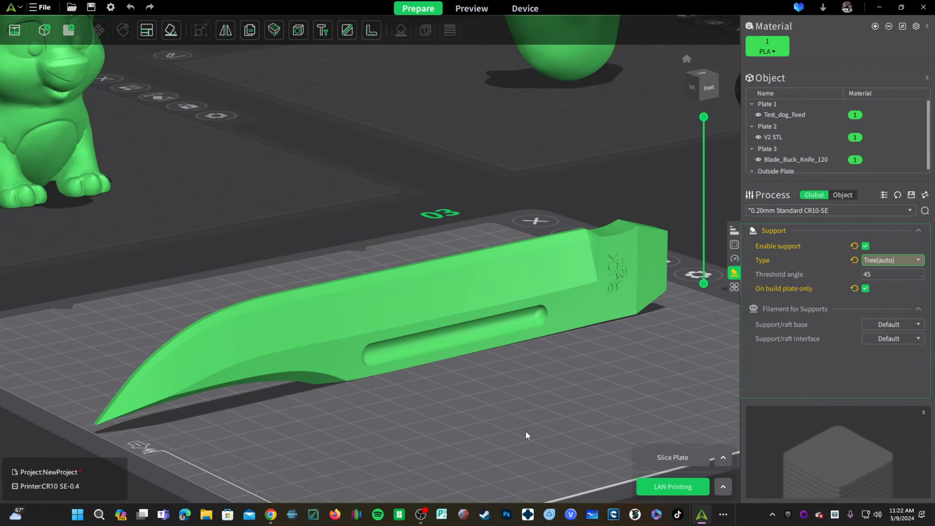
click(442, 301)
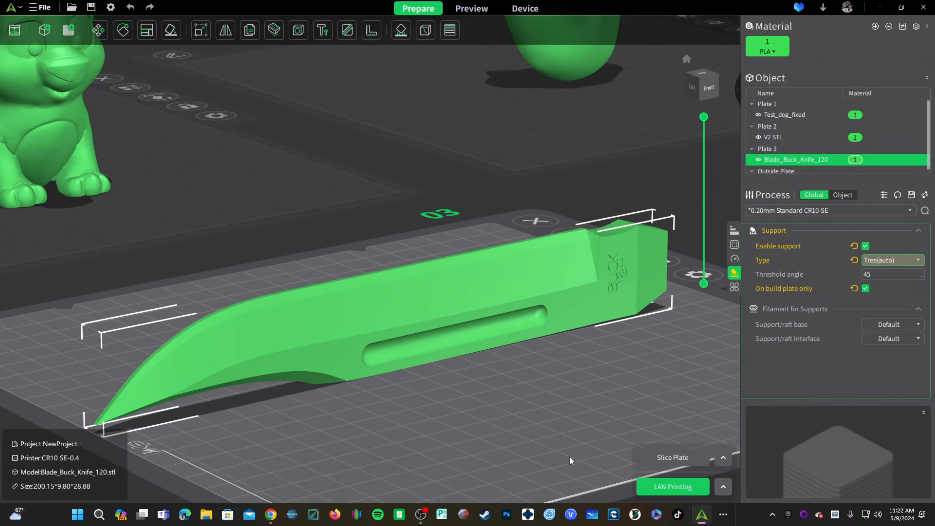
click(401, 31)
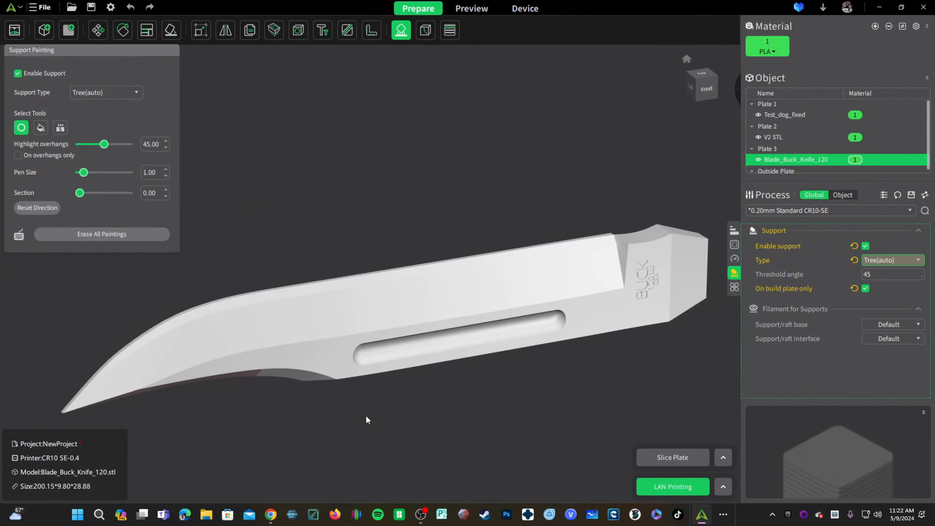
- Try painting freehand support strokes around the slot on the blade's side, and undo them
drag(435, 426, 457, 325)
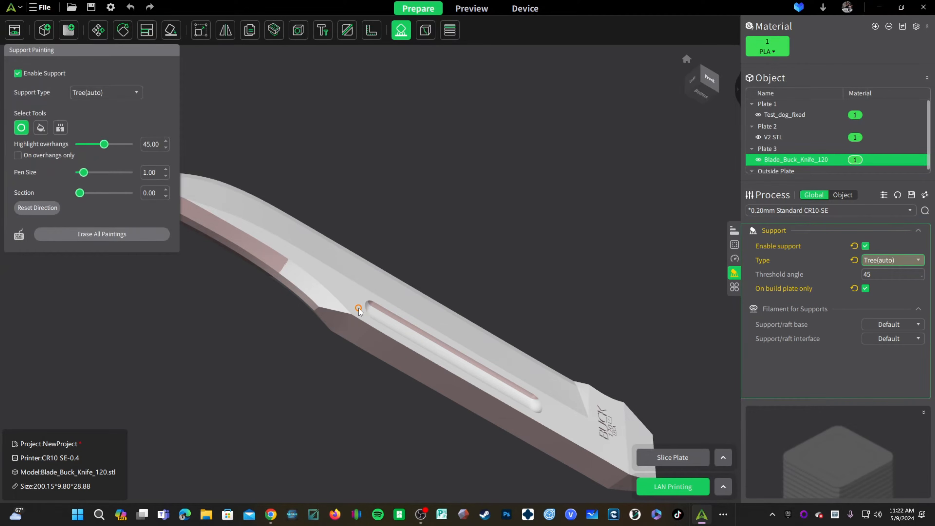
mouse_move(361, 280)
mouse_down()
mouse_move(361, 326)
mouse_move(512, 365)
mouse_move(484, 402)
mouse_up()
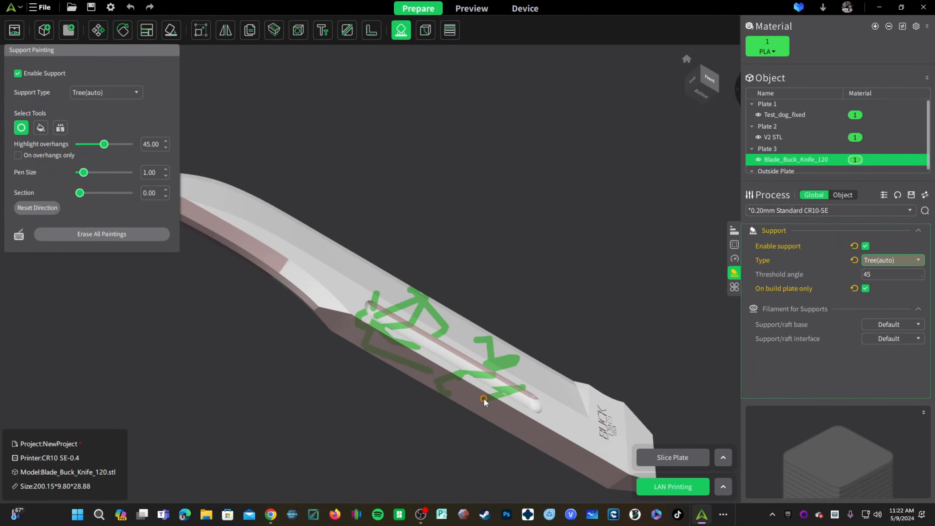
key(ctrl+z)
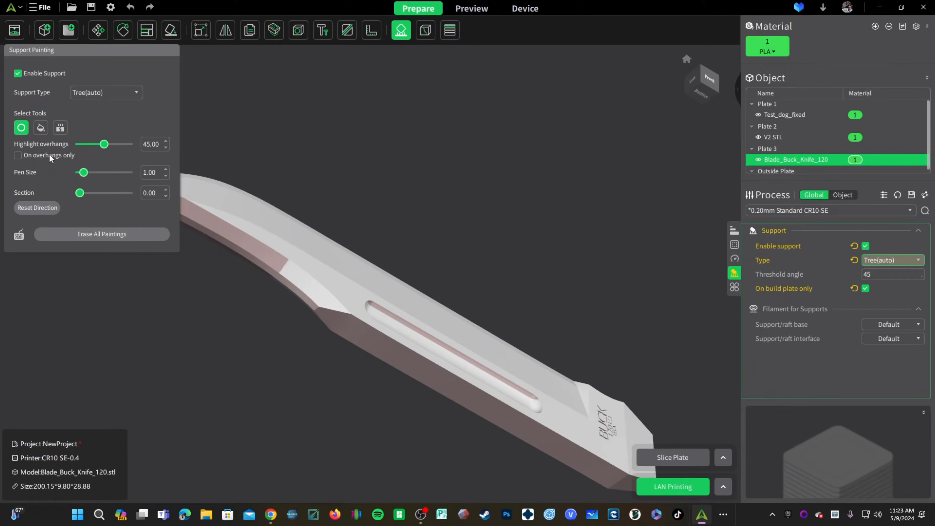
- Restrict support painting to overhangs only, try strokes across the blade's slot area, and undo them
click(17, 156)
mouse_move(454, 371)
mouse_down()
mouse_move(539, 357)
mouse_move(531, 389)
mouse_move(366, 341)
mouse_move(304, 372)
mouse_up()
key(3)
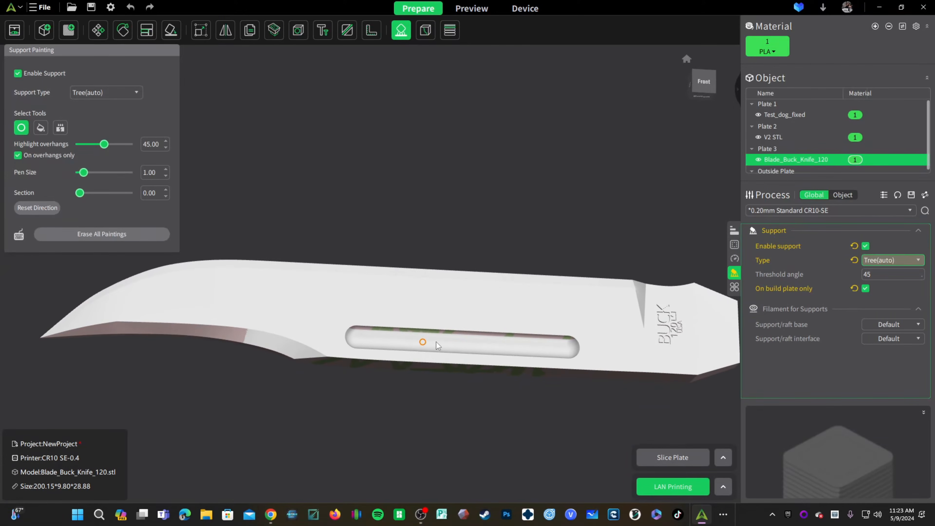
drag(459, 421, 358, 324)
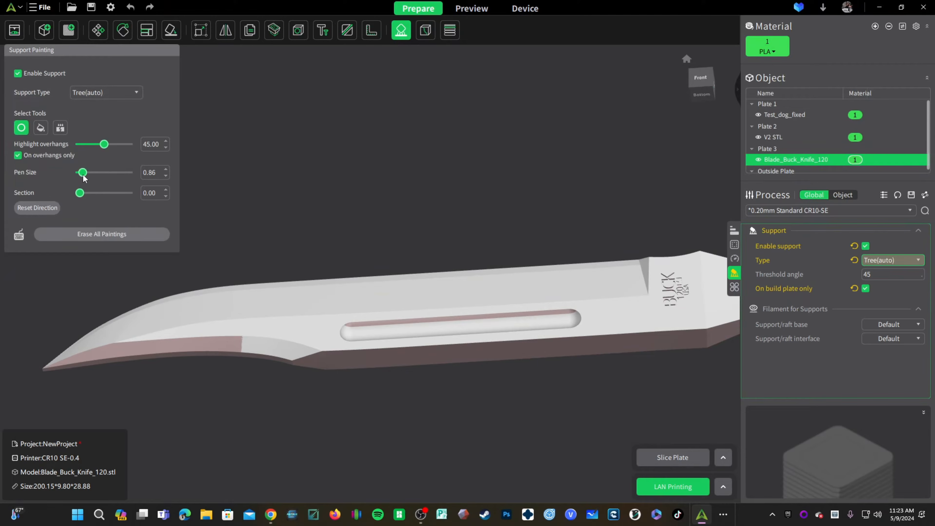
- Set the pen size to 3.52 and paint a support blocker along the whole overhang of the blade's slot
drag(83, 176, 100, 176)
drag(342, 325, 576, 312)
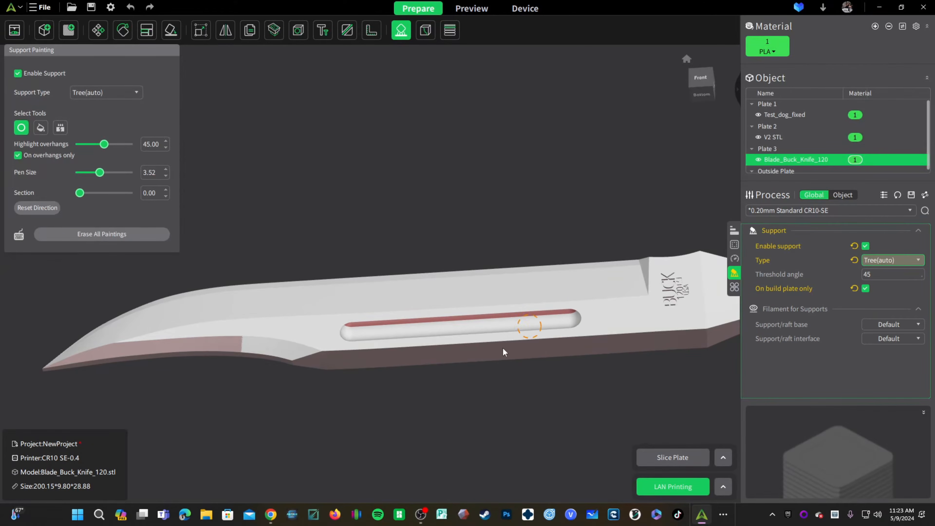
mouse_move(438, 452)
mouse_down()
mouse_move(422, 428)
mouse_move(197, 463)
mouse_move(194, 447)
mouse_move(346, 470)
mouse_move(424, 458)
mouse_up()
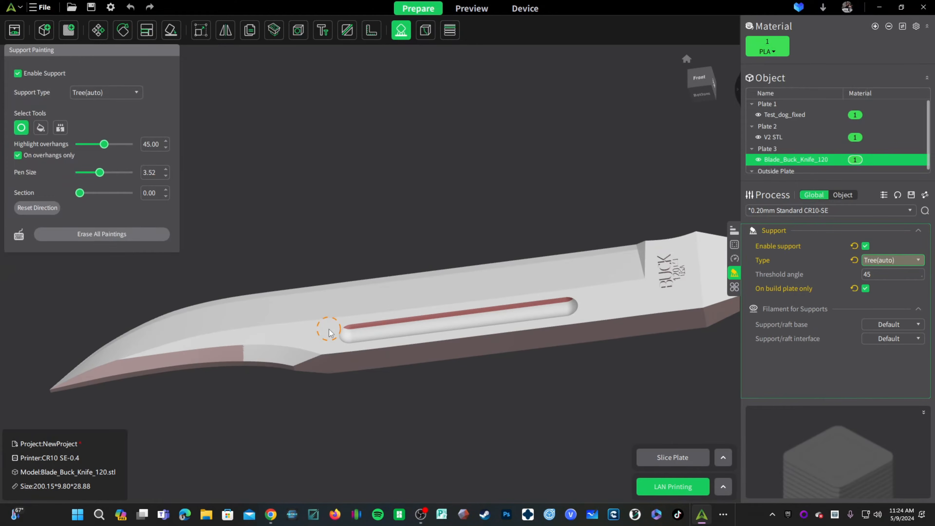
- Paint supports onto the tip-side half of the slot's overhang and slice the knife blade's plate
drag(373, 327, 385, 327)
click(401, 31)
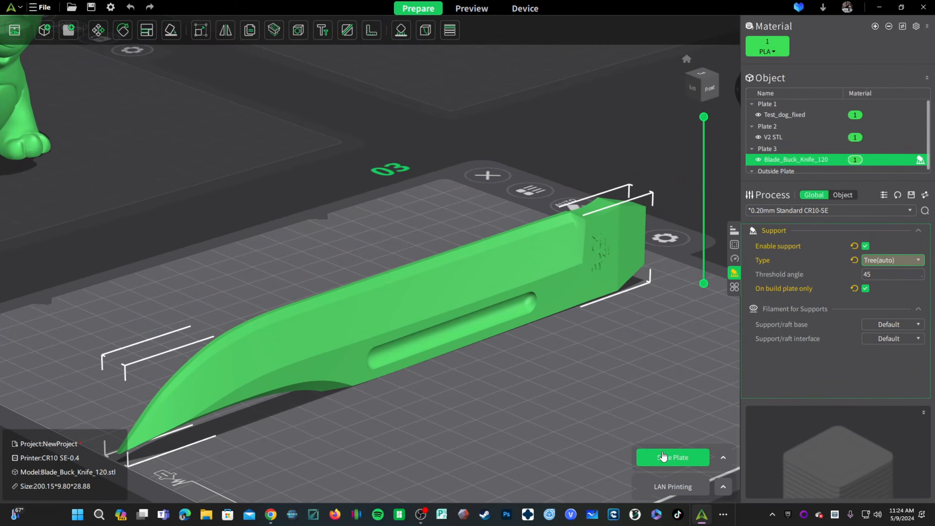
click(662, 458)
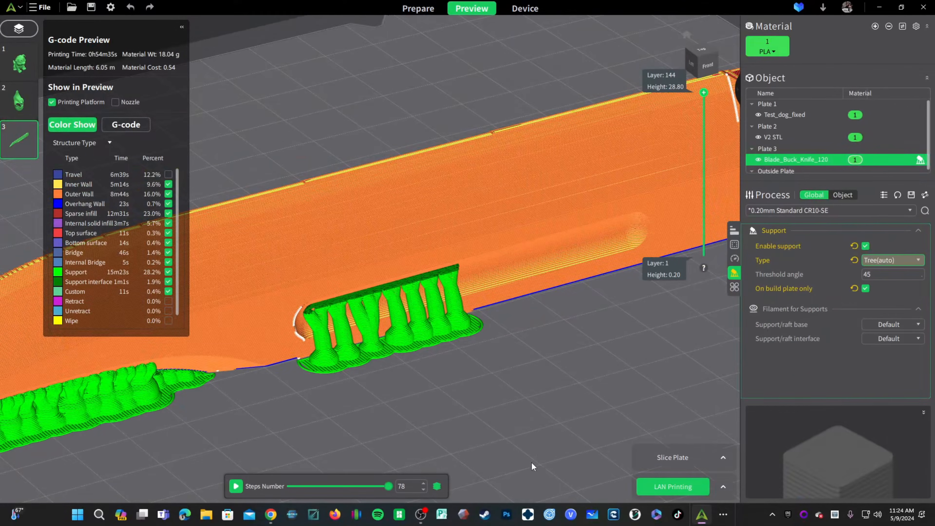
- Examine the painted tree supports under the blade's slot in the sliced preview
drag(536, 441, 394, 354)
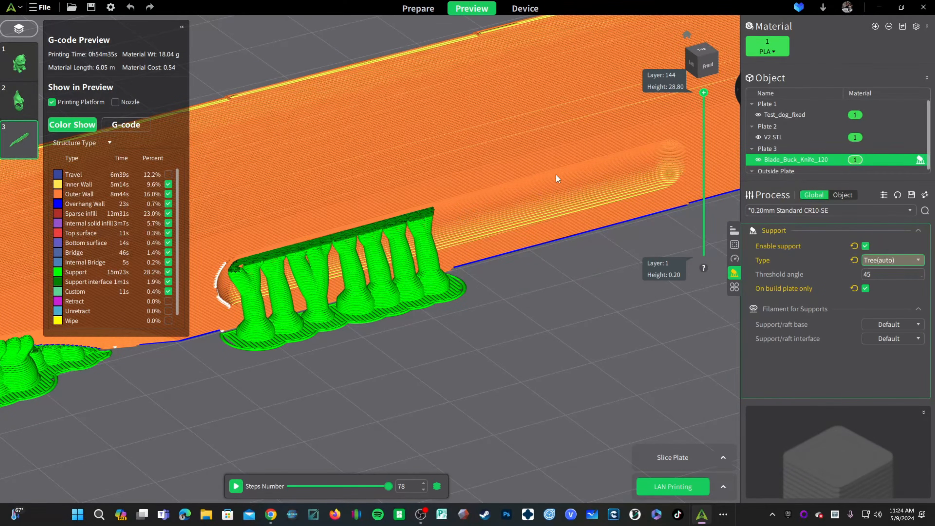
drag(576, 383, 443, 331)
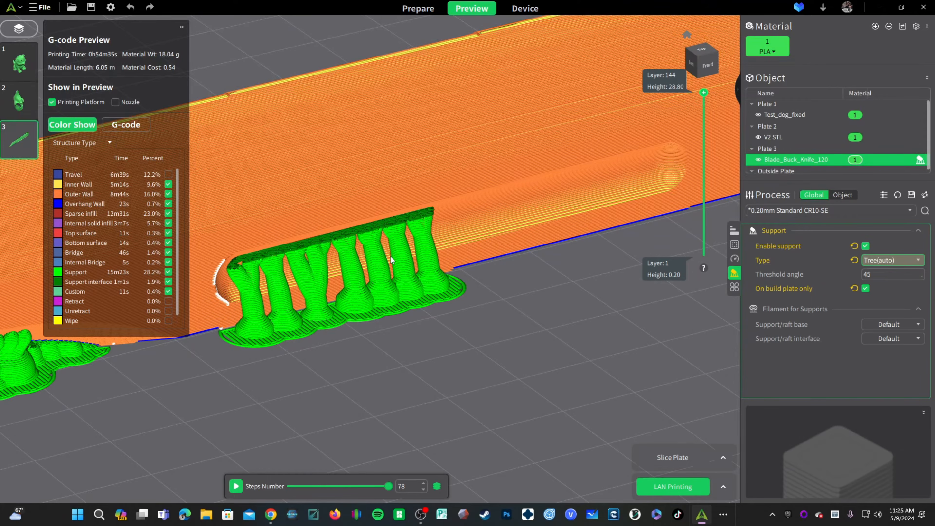
drag(362, 349, 306, 324)
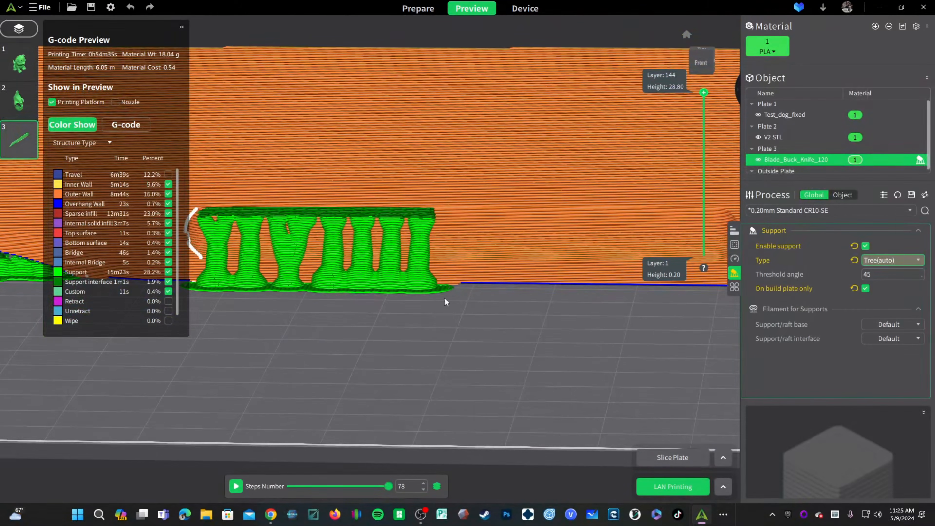
drag(557, 344, 787, 363)
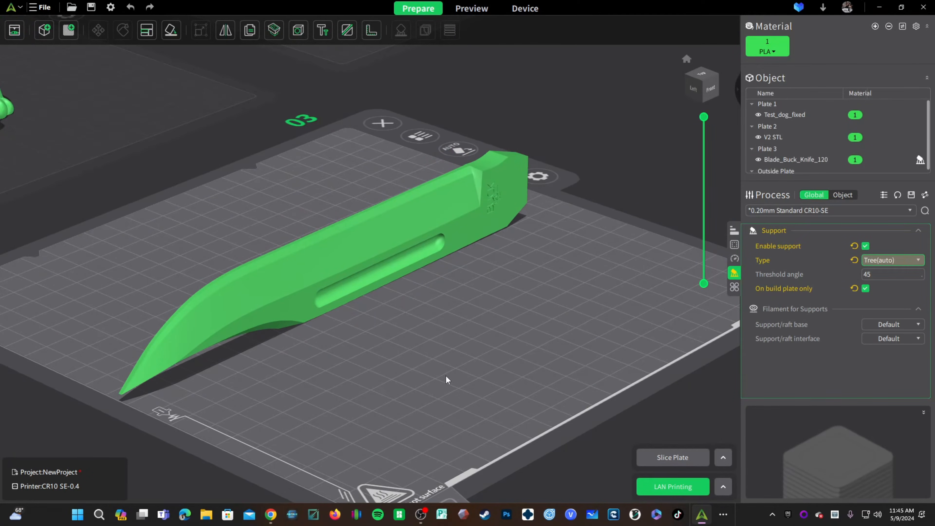
- Open Support Painting for the mask on plate 2 and examine the highlighted overhangs on its back
middle_drag(585, 174, 530, 478)
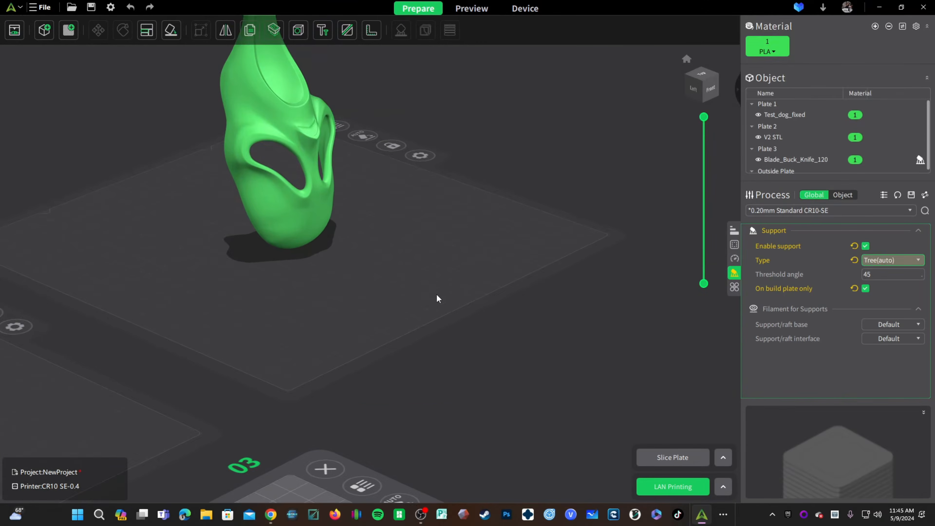
middle_drag(424, 313, 407, 424)
click(255, 211)
drag(506, 350, 461, 391)
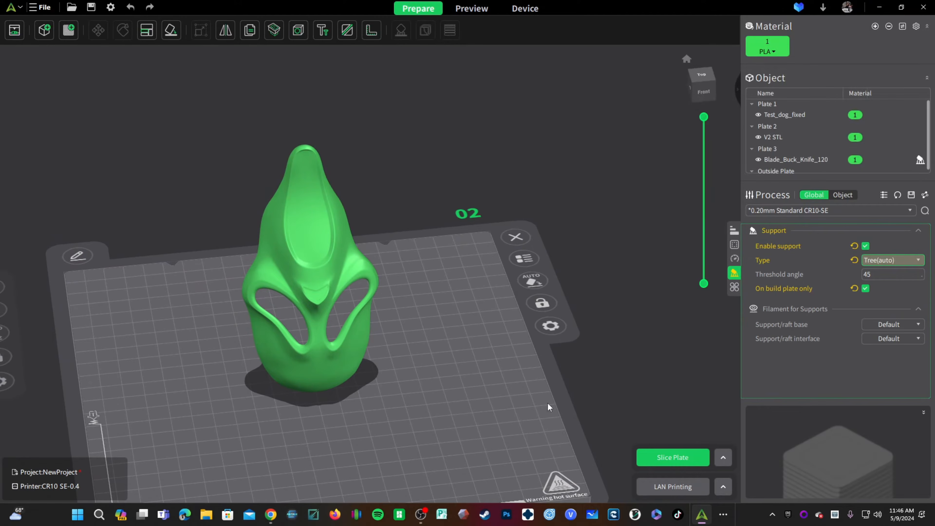
click(401, 32)
mouse_move(414, 431)
mouse_down()
mouse_move(409, 374)
mouse_move(534, 381)
mouse_move(415, 404)
mouse_move(492, 395)
mouse_move(501, 289)
mouse_up()
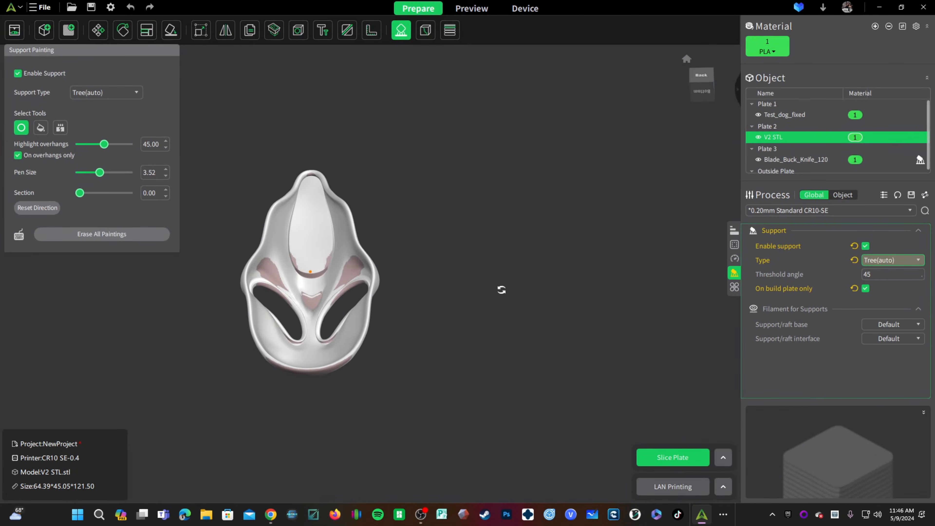
scroll(411, 309, up, 4)
middle_drag(410, 308, 558, 378)
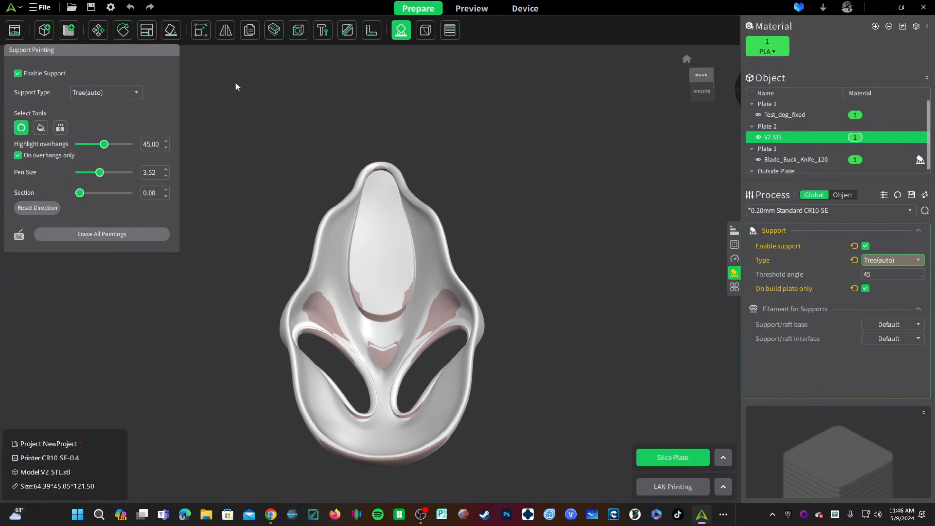
- Compare the mask's plain model on the plate with its highlighted overhangs in Support Painting
click(401, 30)
mouse_move(536, 328)
mouse_down()
mouse_move(513, 432)
mouse_move(263, 435)
mouse_move(555, 478)
mouse_up()
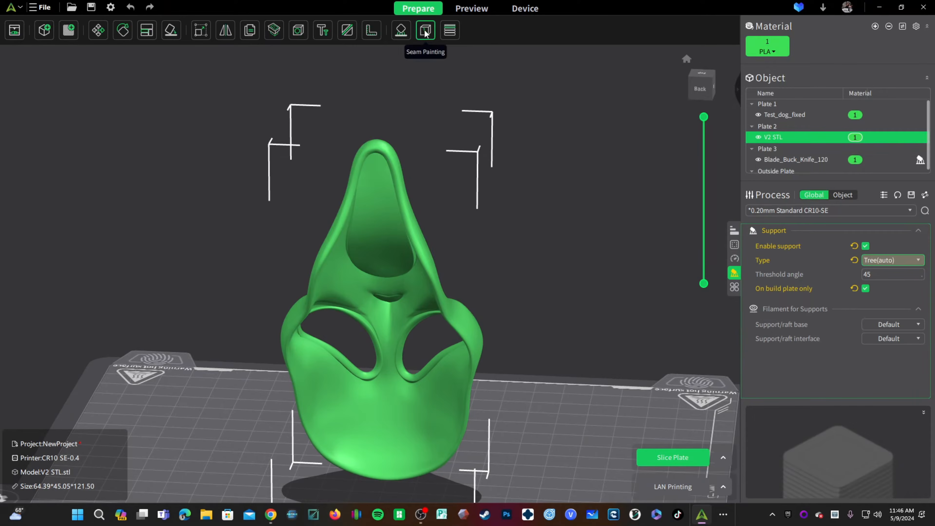
click(400, 30)
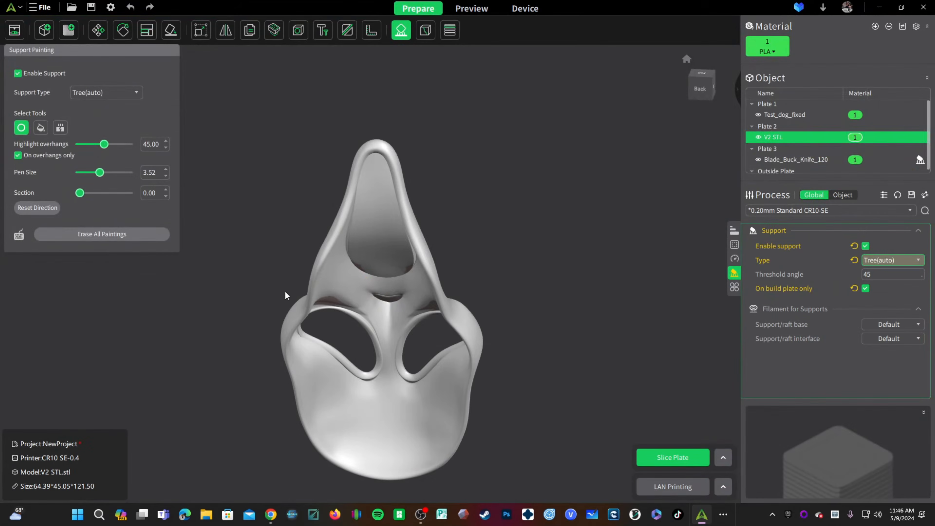
drag(205, 314, 229, 219)
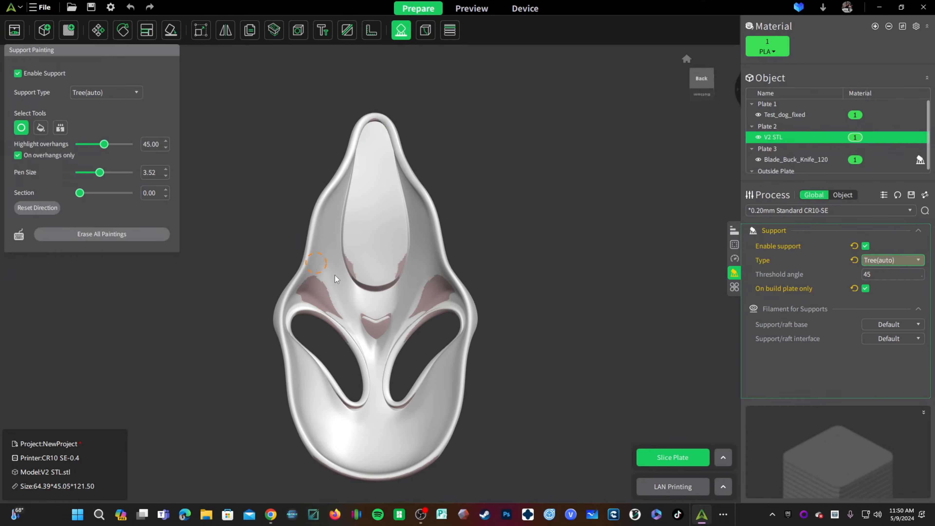
drag(535, 366, 527, 365)
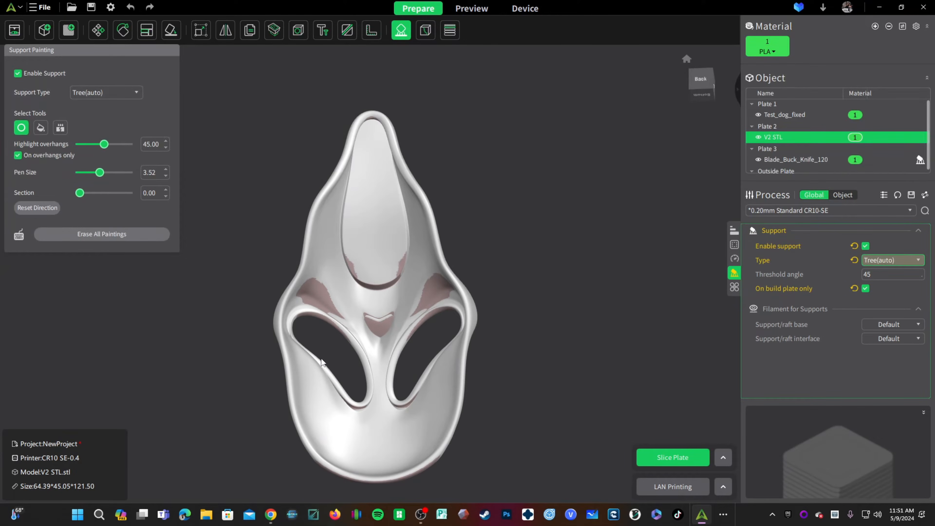
mouse_move(532, 412)
mouse_down()
mouse_move(533, 388)
mouse_move(575, 428)
mouse_move(539, 427)
mouse_up()
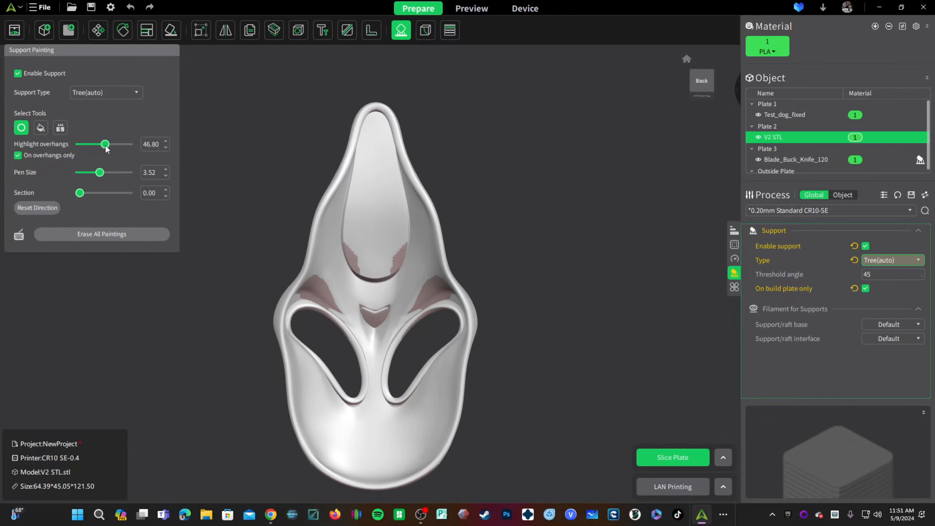
- Set the highlighted overhang angle to 21 and check the mask's back from different angles
mouse_move(105, 145)
mouse_down()
mouse_move(126, 152)
mouse_move(90, 147)
mouse_move(101, 150)
mouse_up()
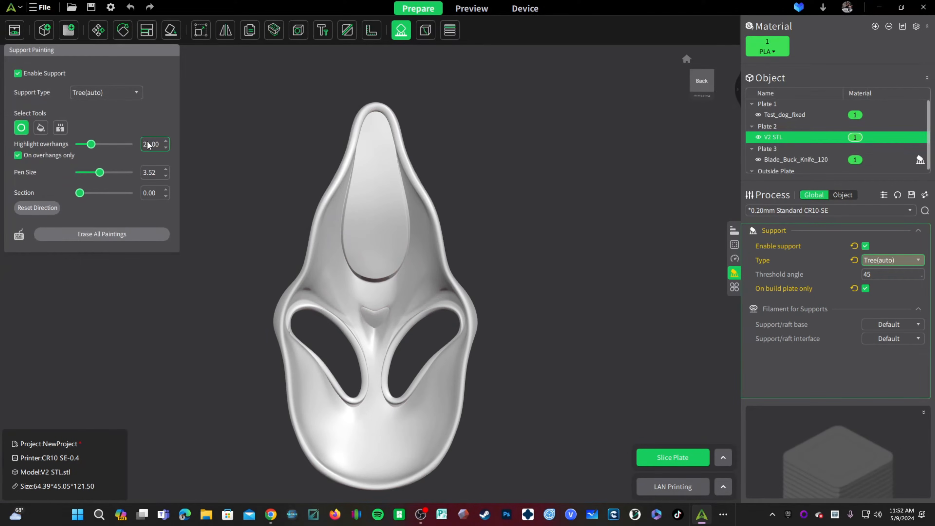
text(25)
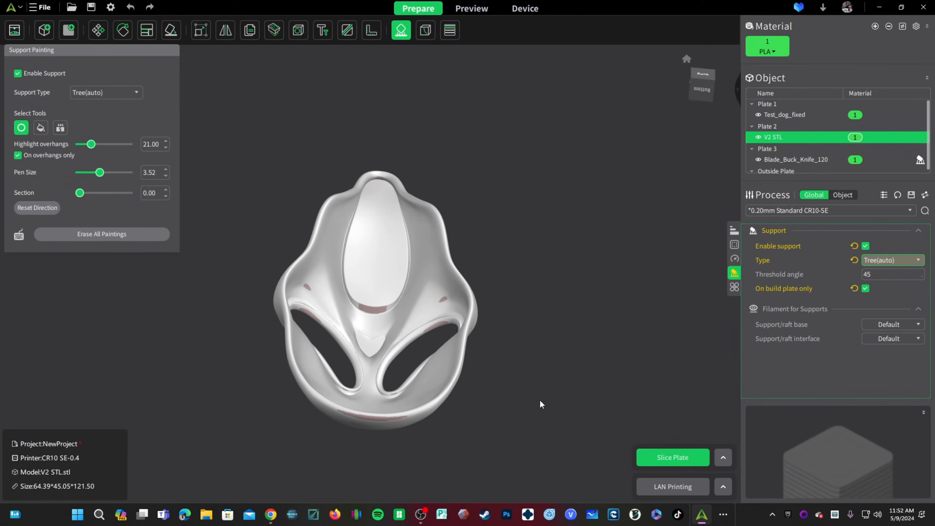
drag(509, 375, 573, 401)
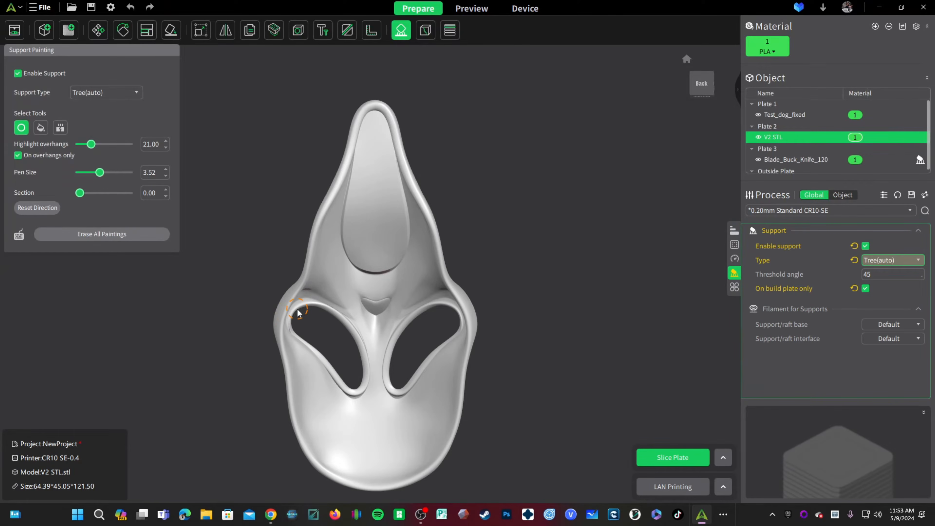
drag(494, 425, 421, 334)
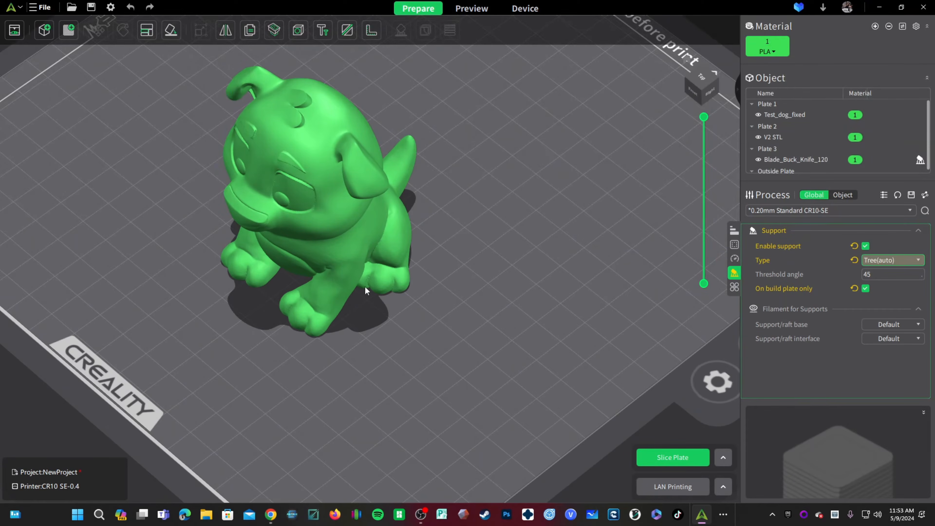
- Examine the dog on plate 1 and the mask on plate 2 from the front, side and back
drag(371, 354, 354, 204)
right_drag(355, 205, 361, 302)
scroll(545, 284, down, 5)
middle_drag(530, 308, 349, 121)
click(452, 353)
right_drag(554, 344, 521, 291)
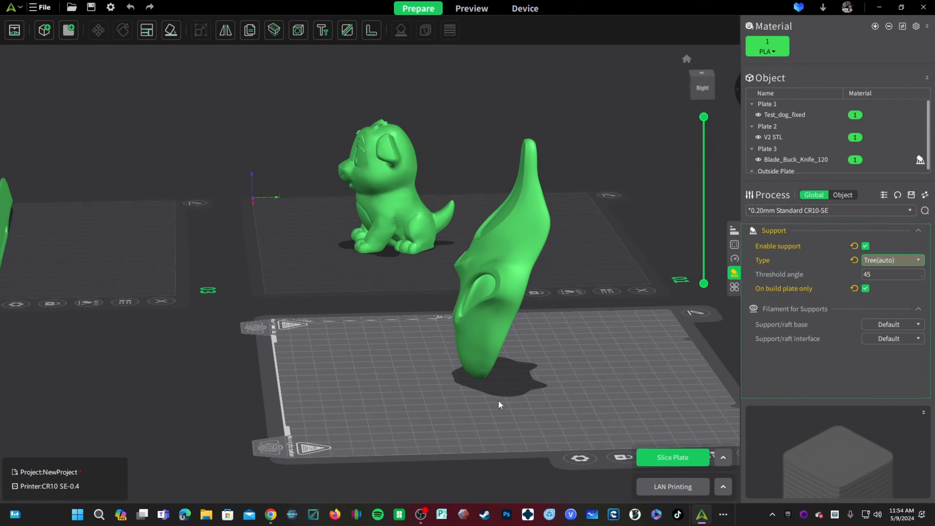
drag(427, 408, 337, 357)
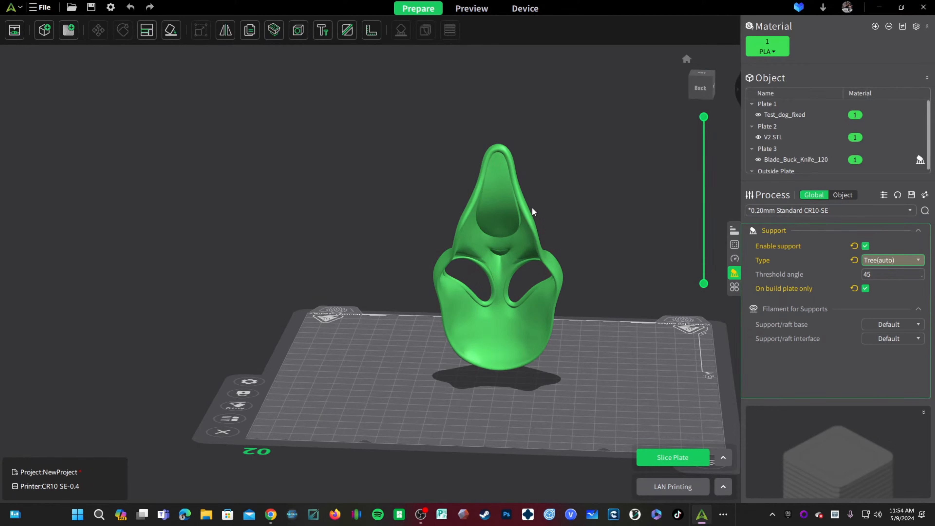
mouse_move(403, 370)
mouse_down()
mouse_move(599, 406)
mouse_move(652, 390)
mouse_move(645, 387)
mouse_up()
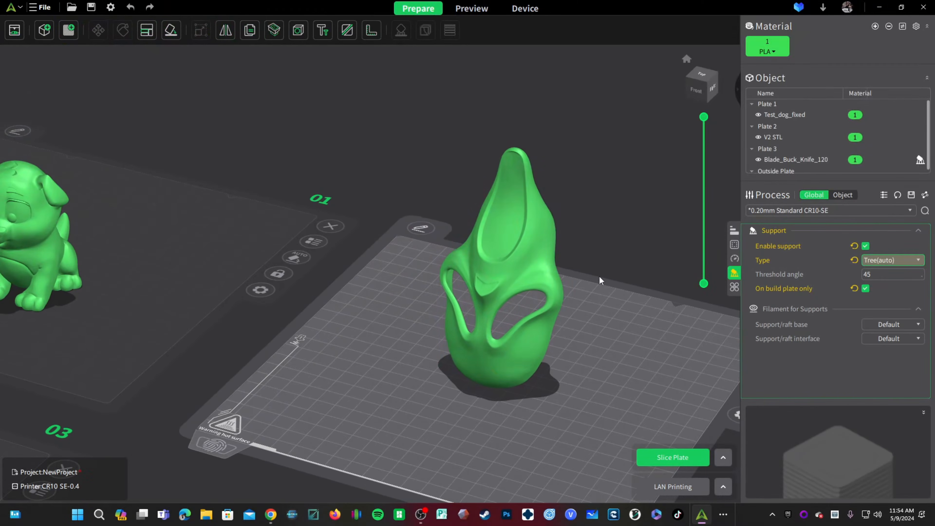
- Slice plate 2 and examine the mask's automatic tree supports from the back, side and front
click(648, 462)
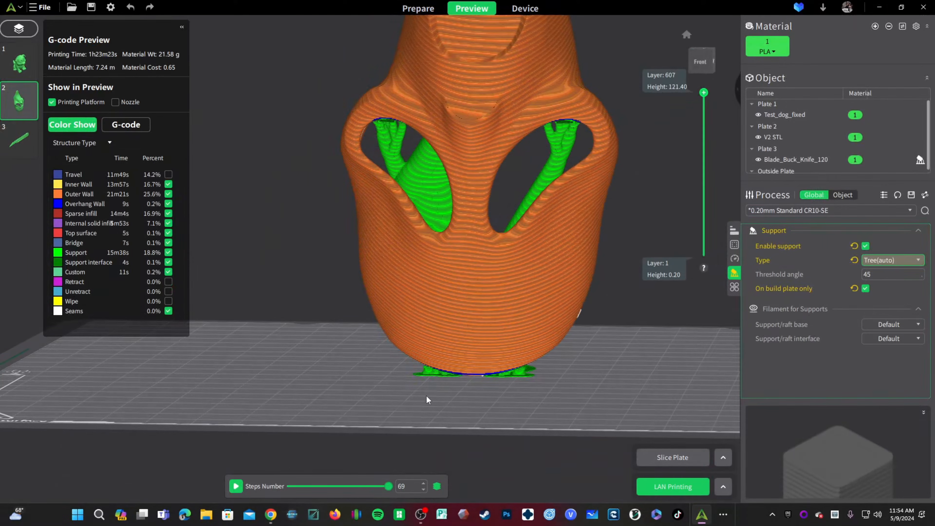
drag(564, 382, 269, 390)
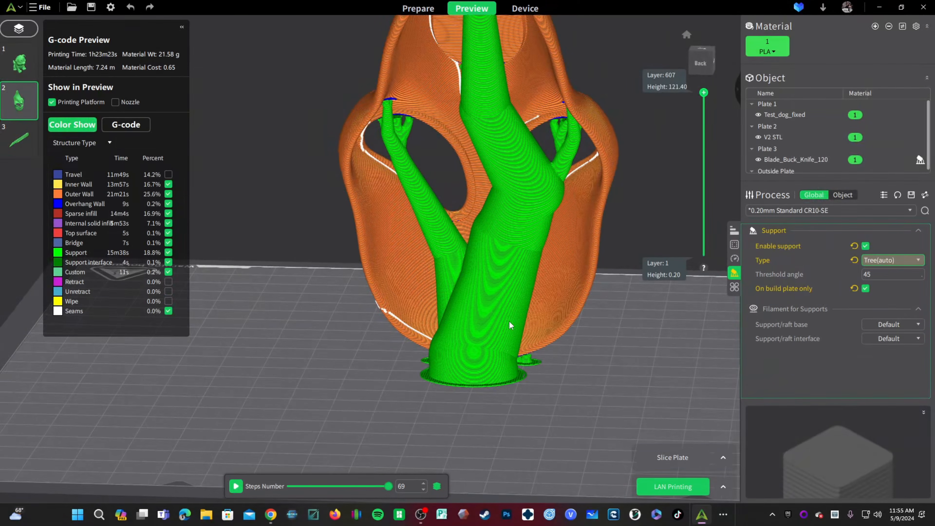
drag(652, 258, 535, 357)
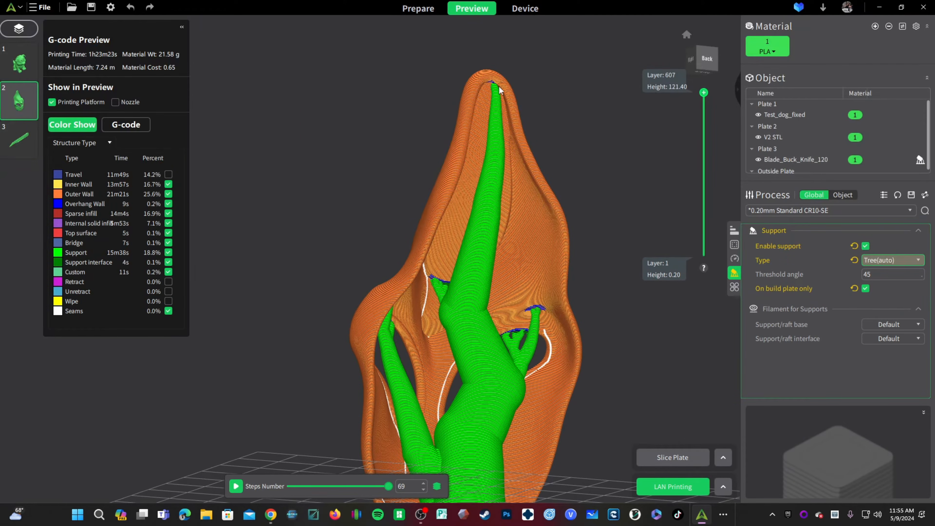
scroll(572, 382, down, 6)
drag(553, 417, 465, 465)
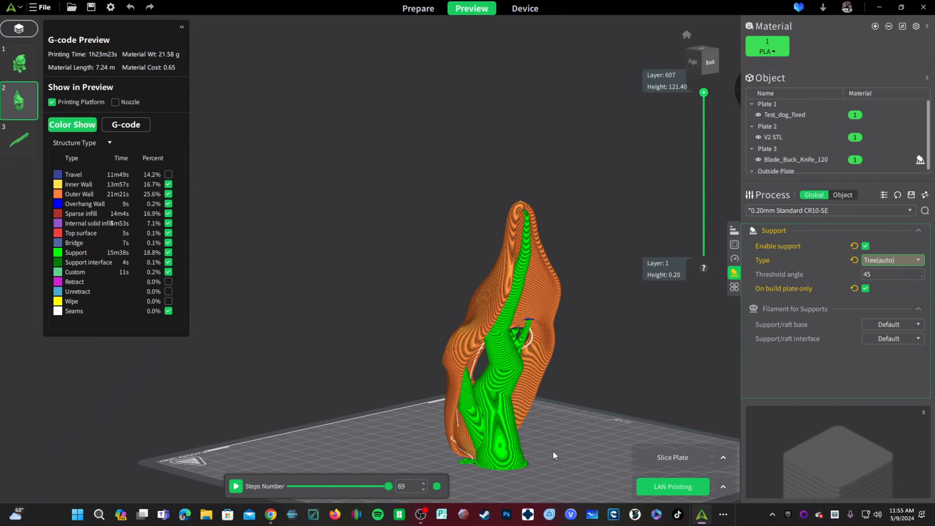
drag(595, 454, 514, 447)
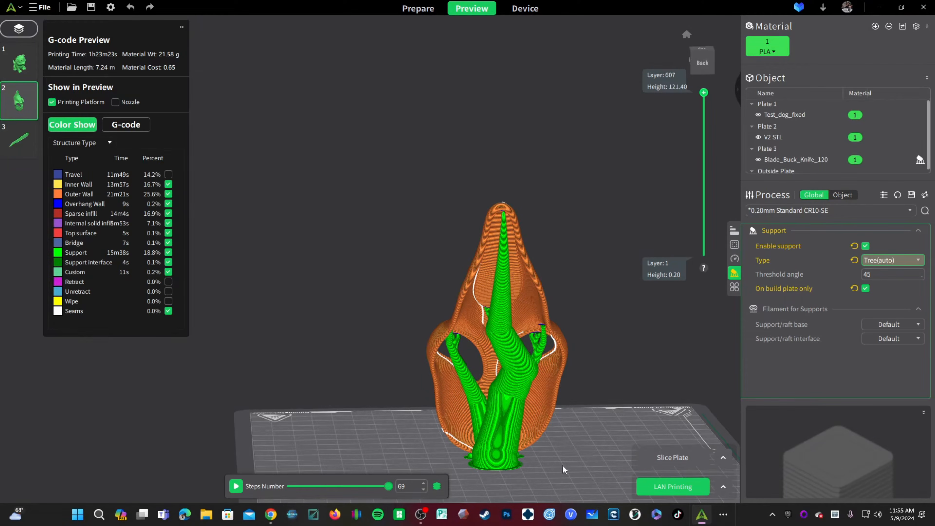
drag(558, 473, 539, 439)
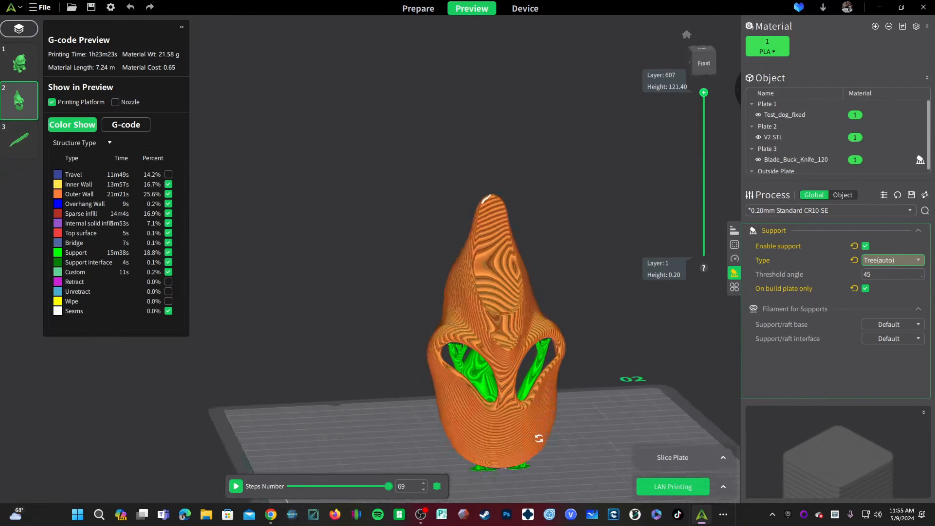
scroll(484, 379, up, 5)
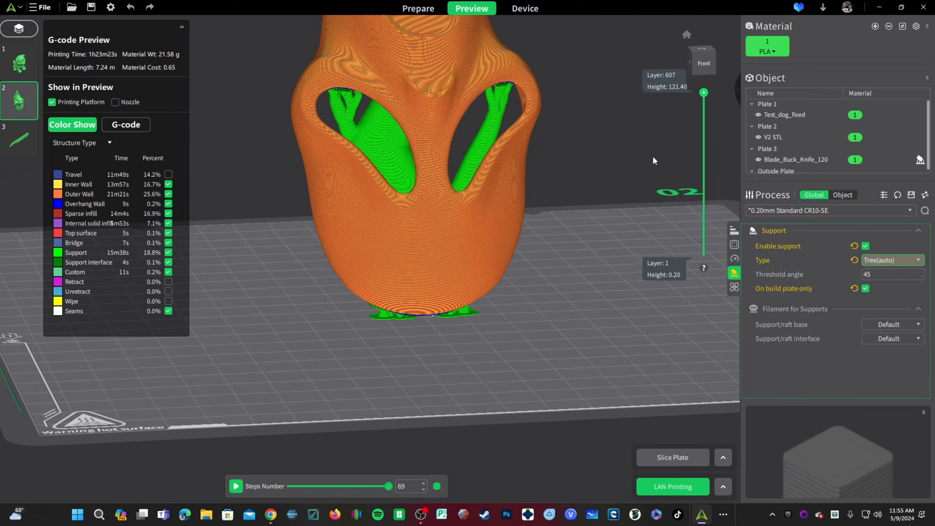
- Return to Prepare, open Support Painting for the mask and turn off the restriction to overhangs only
click(411, 10)
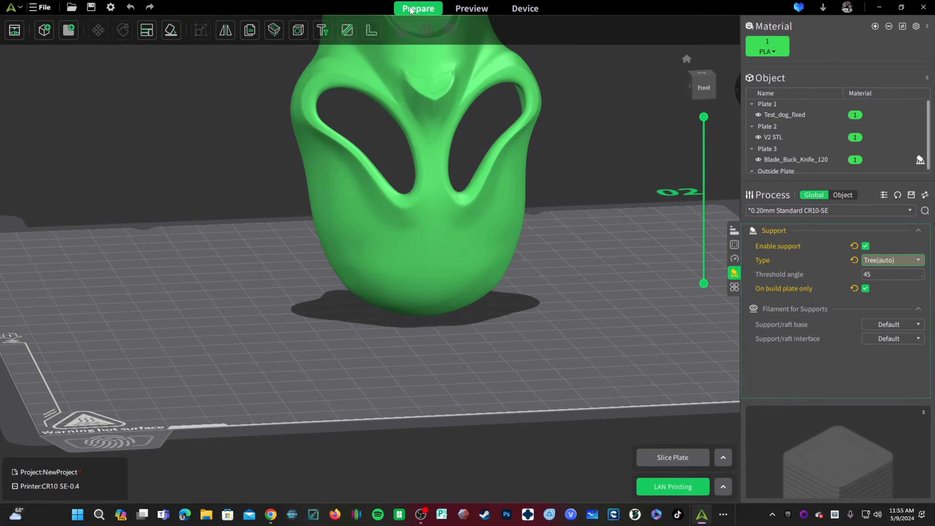
click(411, 102)
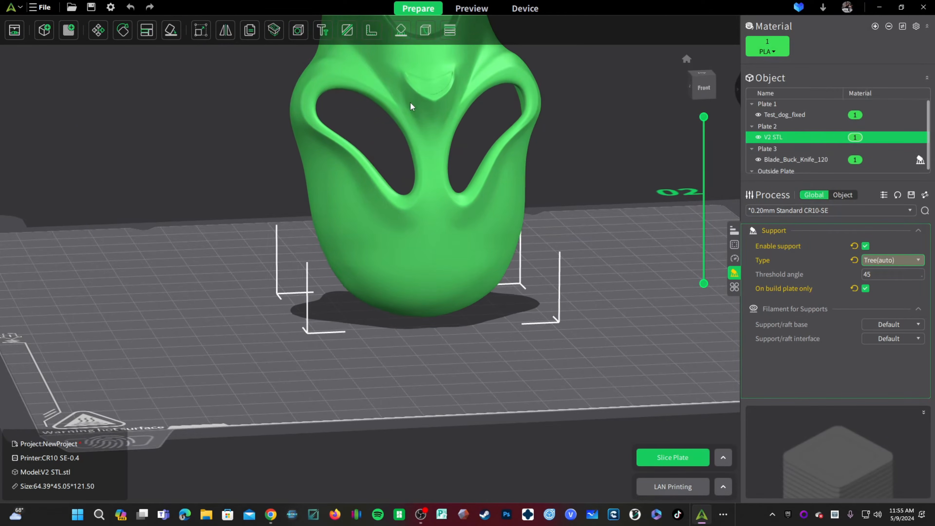
click(401, 30)
drag(598, 305, 280, 354)
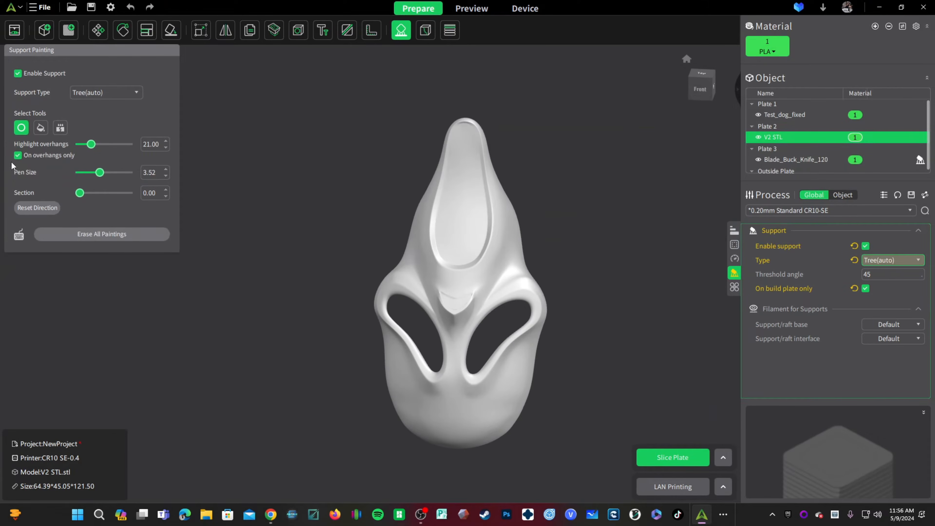
click(18, 156)
- Set the highlighted overhang angle to 25 and the pen size to 1.31 with the mask's back in view
drag(580, 424, 347, 328)
scroll(393, 424, up, 5)
scroll(375, 410, up, 1)
middle_drag(360, 397, 288, 264)
scroll(300, 317, down, 2)
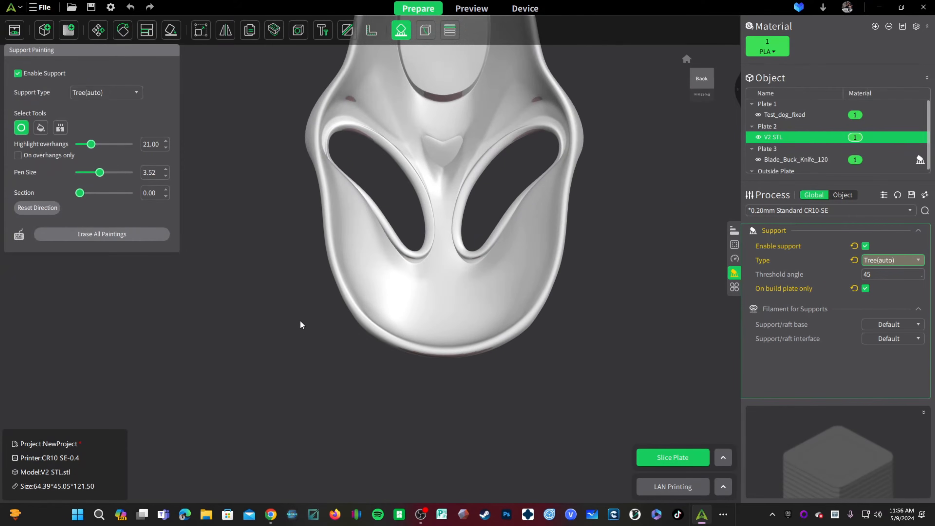
scroll(305, 319, up, 1)
drag(305, 320, 303, 343)
drag(100, 177, 85, 181)
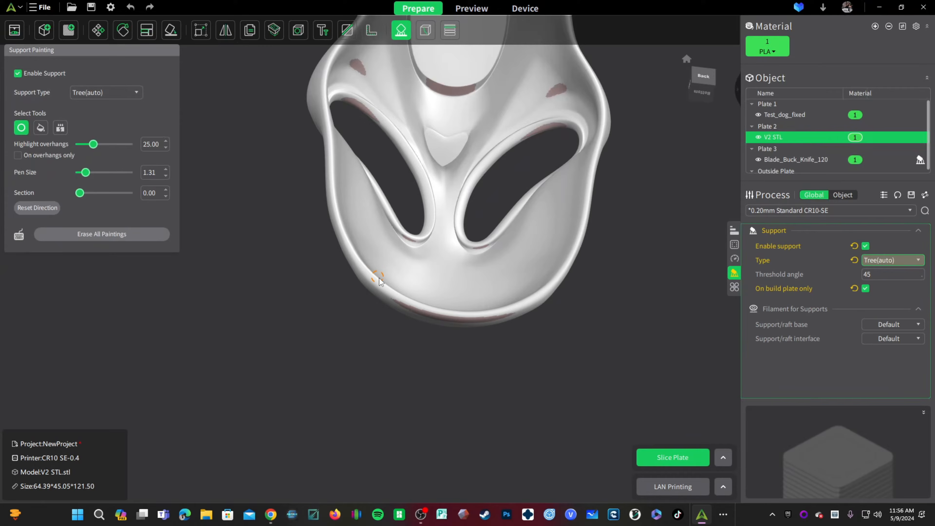
- Paint supports on both sides of the mask's lower rim and in a short strip beneath each eye opening
drag(384, 286, 352, 252)
mouse_move(478, 387)
mouse_down()
mouse_move(478, 422)
mouse_move(444, 435)
mouse_up()
drag(548, 341, 576, 297)
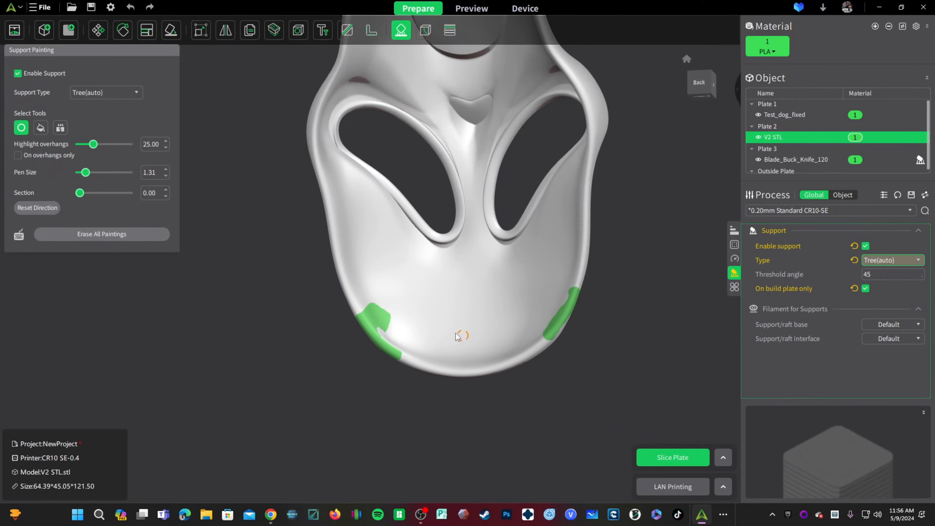
drag(395, 228, 429, 258)
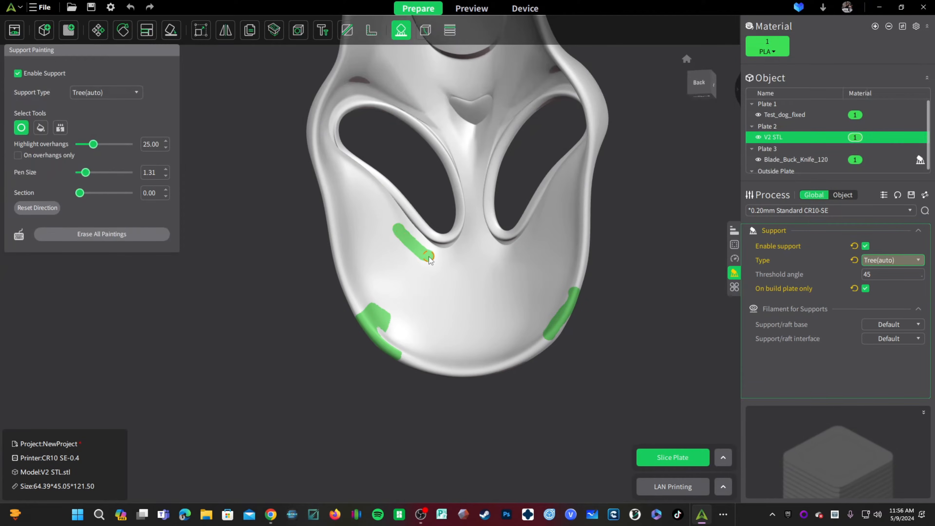
drag(544, 215, 521, 255)
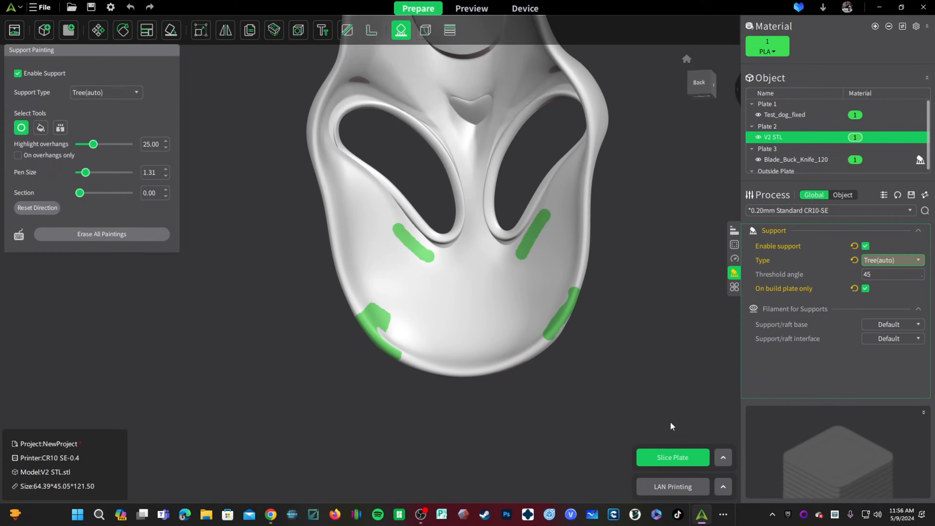
- Slice plate 2 with the painted areas and examine the added supports at the mask's rim and eye openings from all sides
click(673, 458)
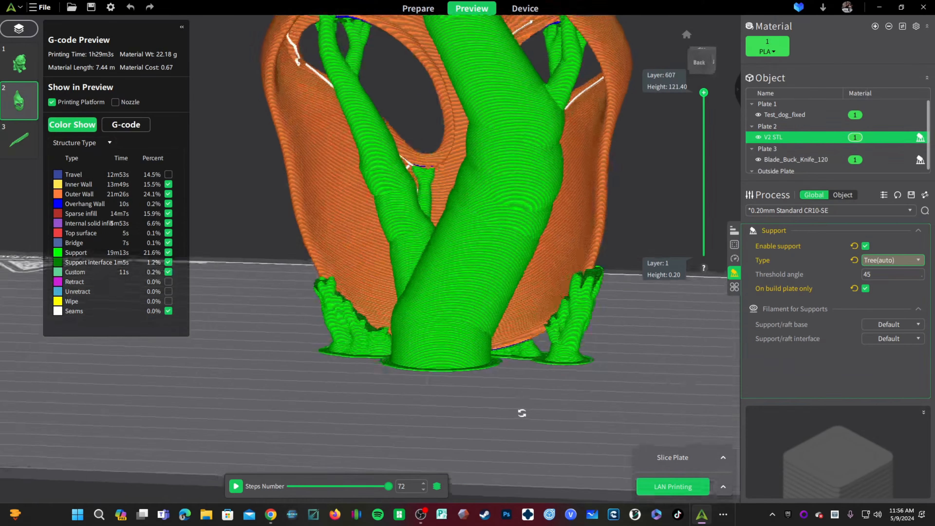
drag(522, 413, 549, 418)
drag(292, 438, 483, 364)
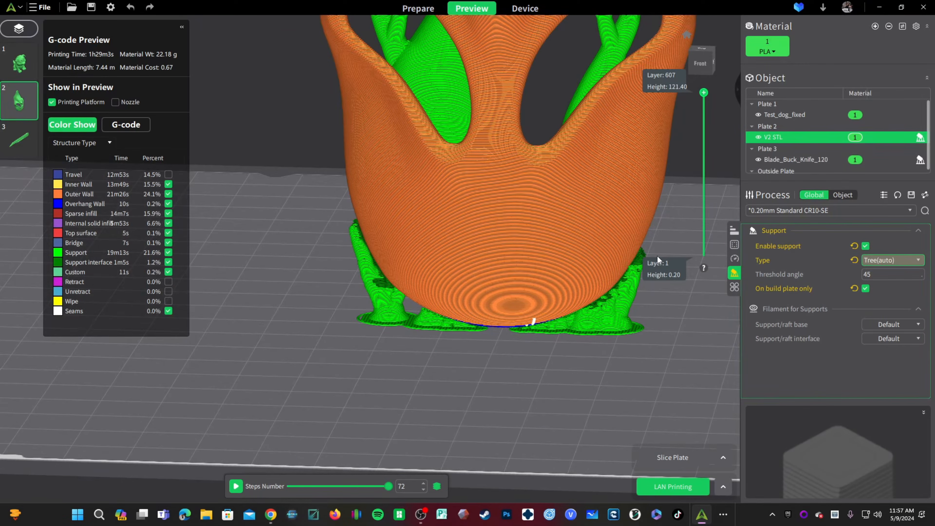
drag(324, 394, 528, 387)
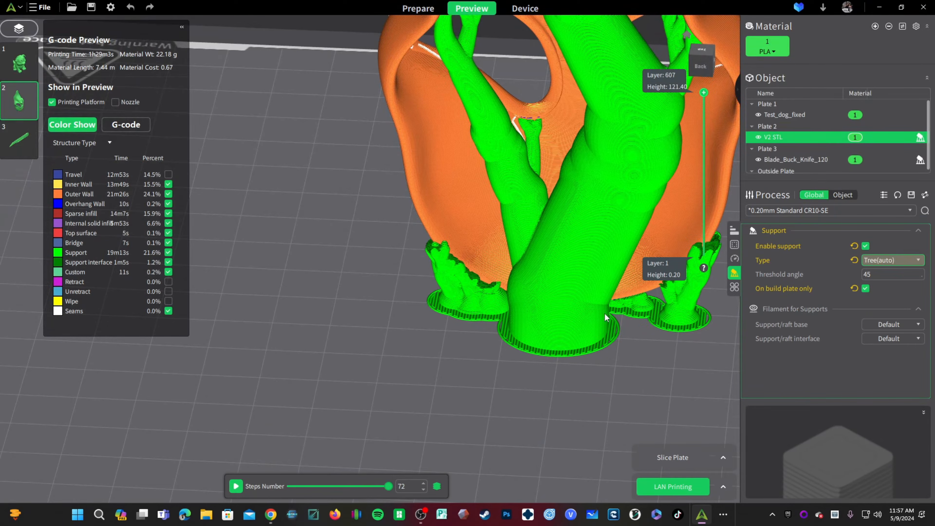
drag(314, 370, 436, 312)
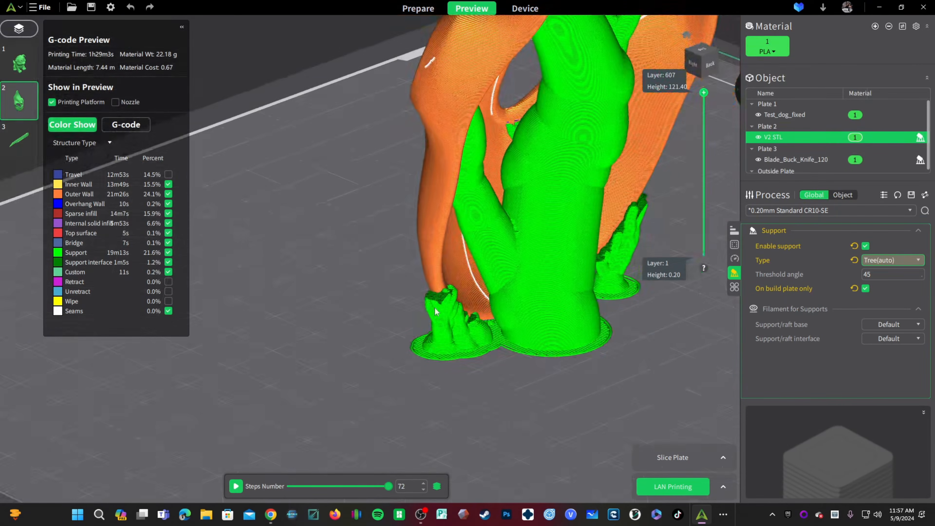
drag(485, 138, 386, 231)
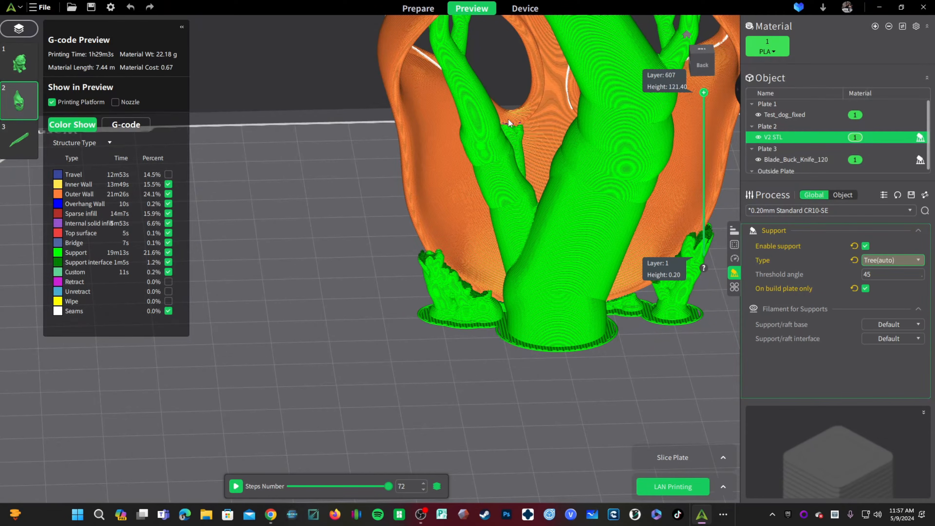
drag(478, 203, 512, 189)
scroll(233, 294, down, 6)
drag(236, 299, 572, 346)
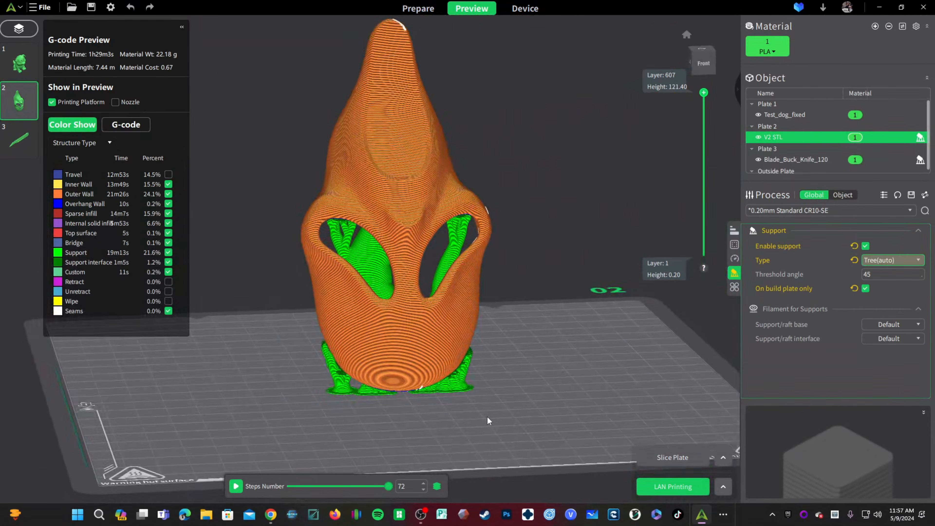
scroll(466, 431, up, 4)
drag(379, 427, 206, 386)
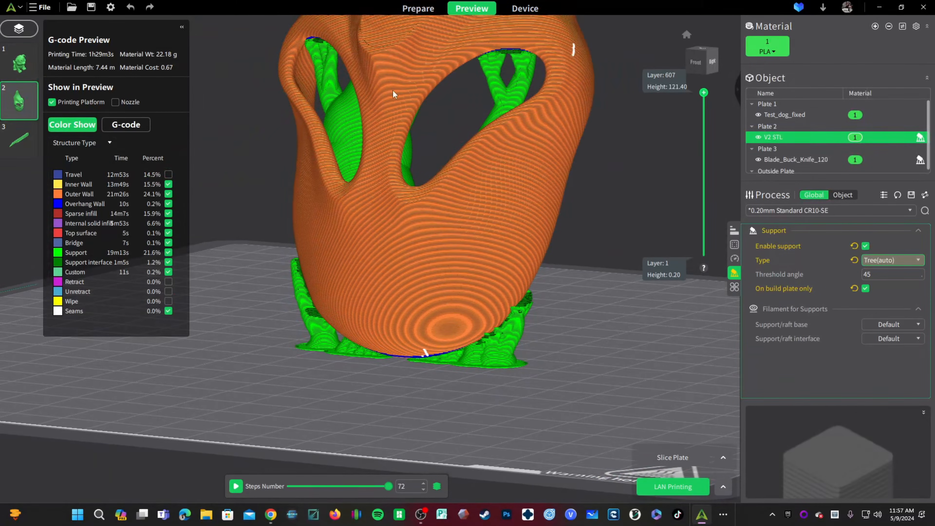
- Reopen Support Painting for the mask and erase the support paint from the outer surface of the lower rim on both sides
click(419, 7)
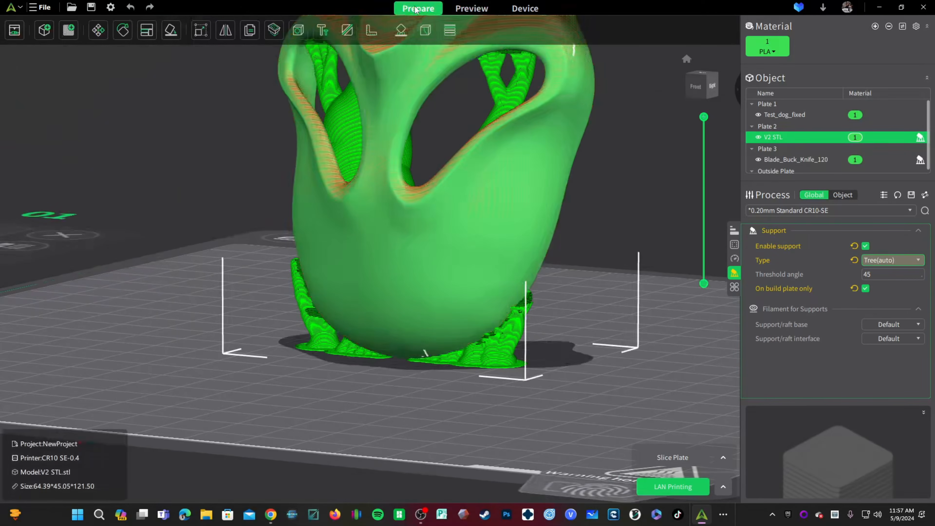
click(403, 31)
drag(427, 373, 340, 283)
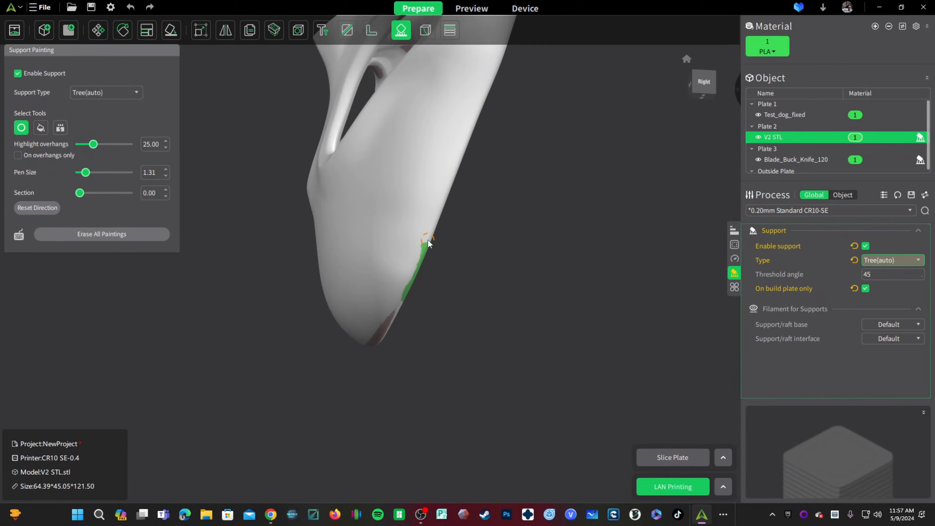
shift+drag(425, 246, 400, 303)
drag(400, 393, 575, 390)
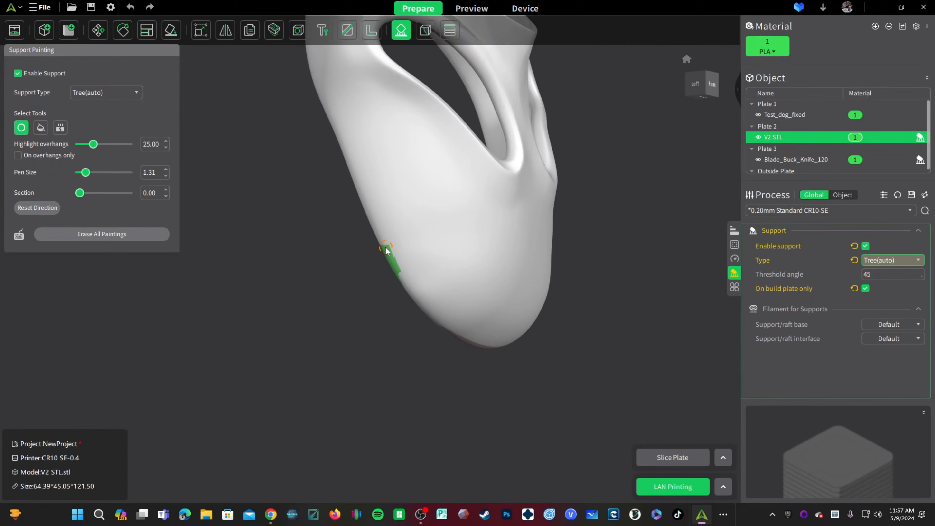
shift+drag(386, 247, 411, 289)
- Erase the wide paint patch inside the lower rim on the mask's back, keeping the edge strip, and leave Support Painting
mouse_move(291, 407)
mouse_down()
mouse_move(437, 412)
mouse_move(494, 425)
mouse_up()
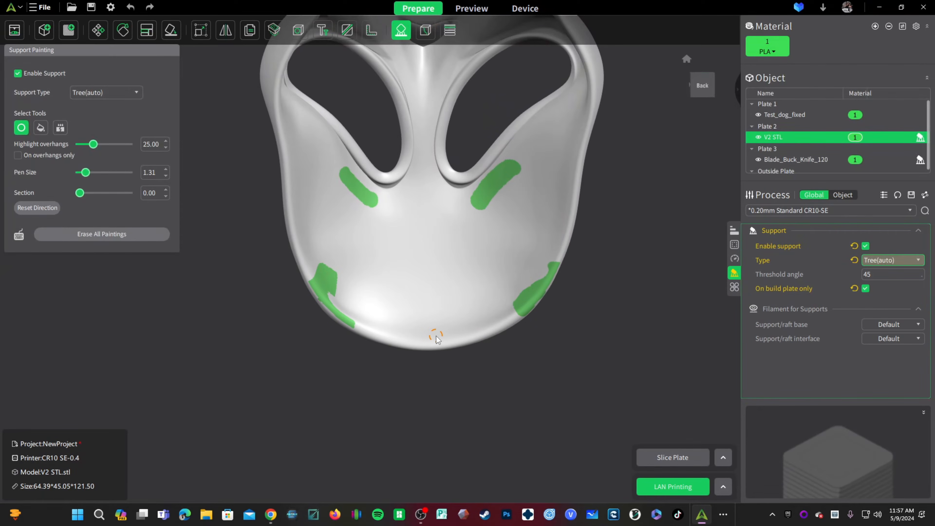
mouse_move(327, 272)
shift+mouse_down()
mouse_move(348, 300)
mouse_move(318, 263)
shift+mouse_up()
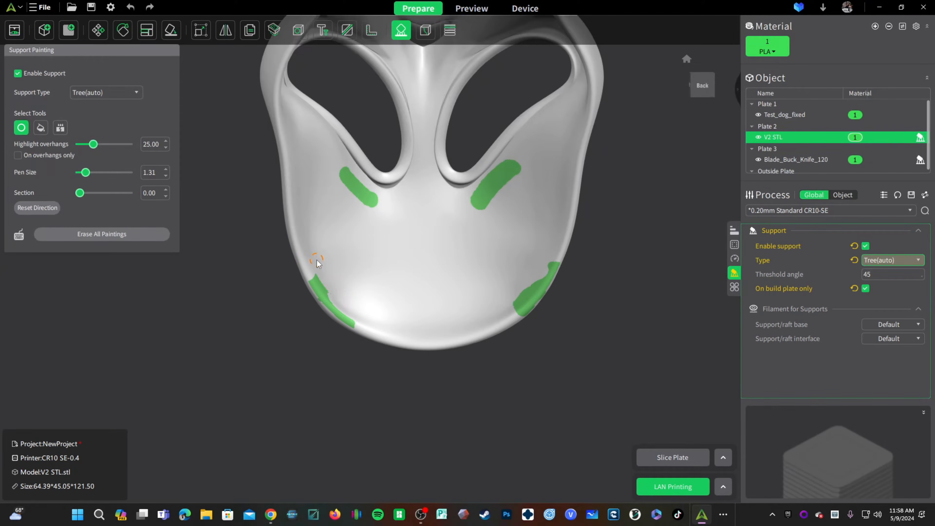
key(Escape)
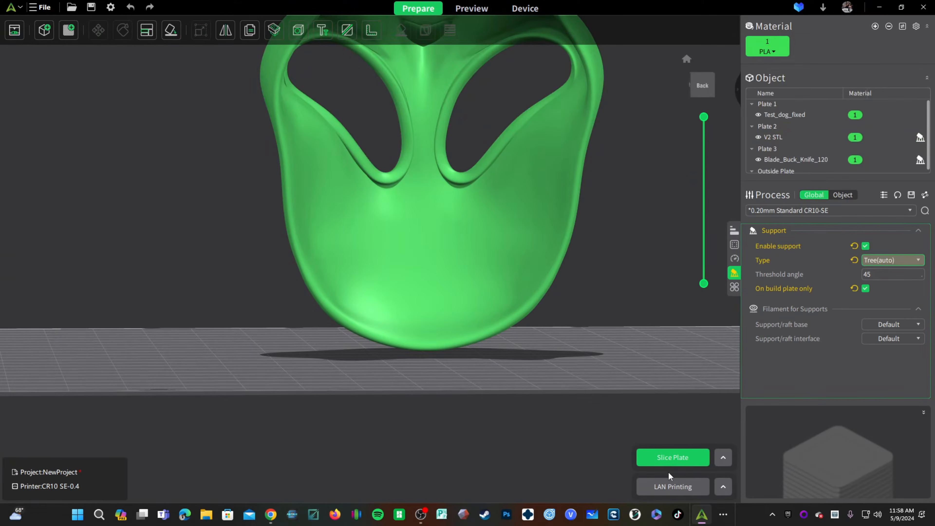
- Reslice plate 2 and examine the mask's trimmed supports from the side, back and front
click(669, 463)
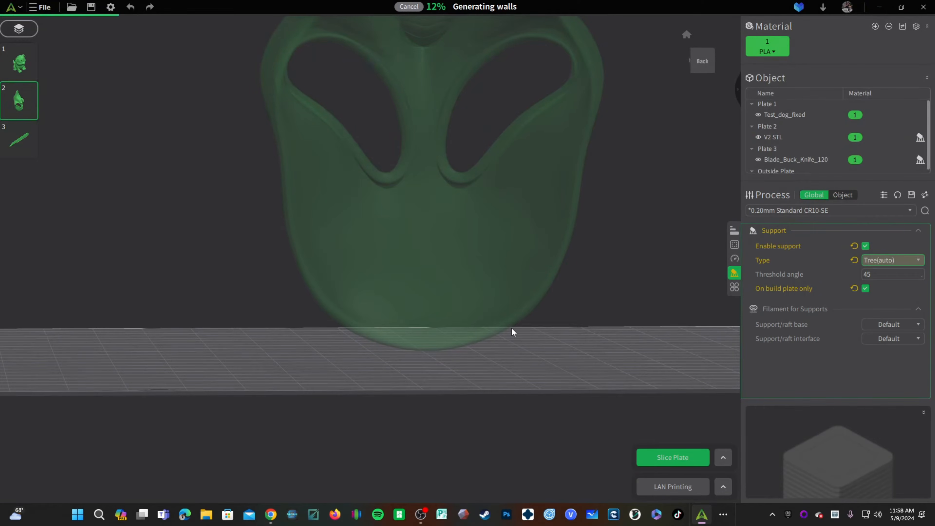
right_drag(494, 383, 203, 348)
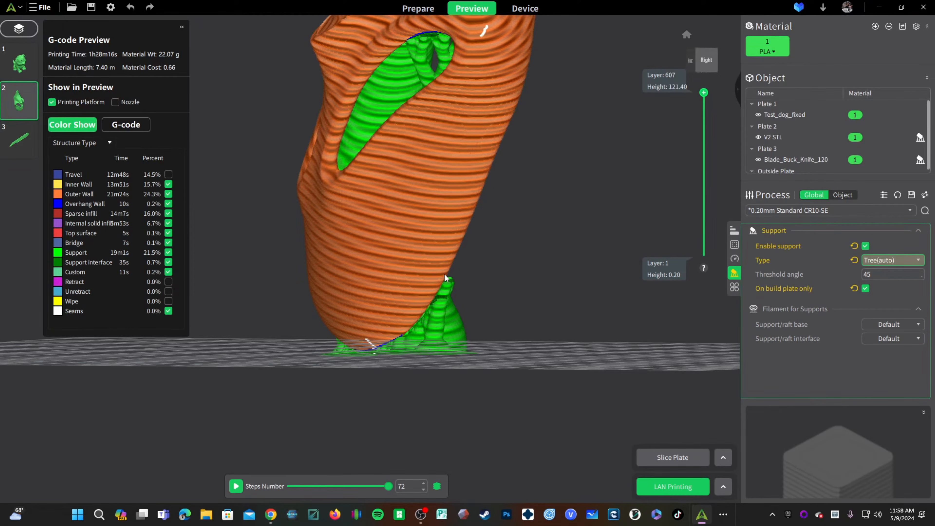
drag(386, 334, 429, 324)
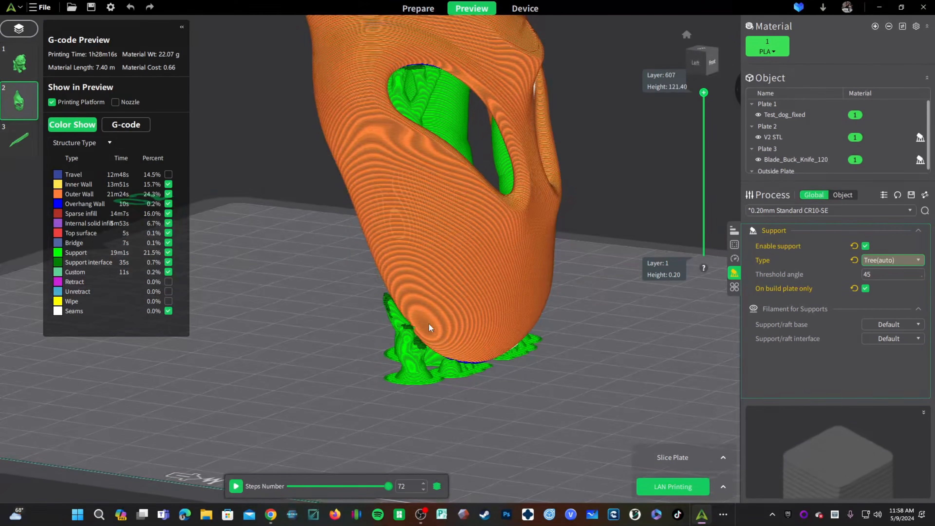
drag(351, 348, 542, 372)
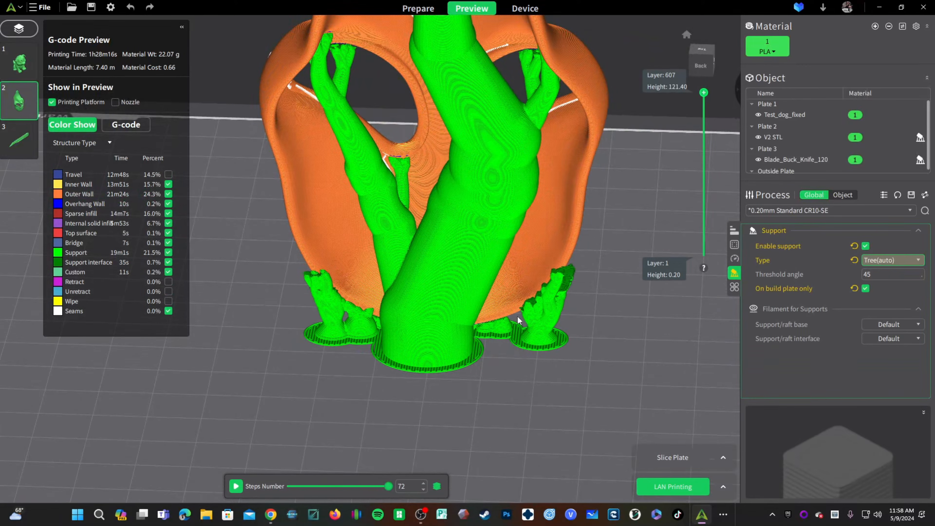
drag(305, 346, 616, 328)
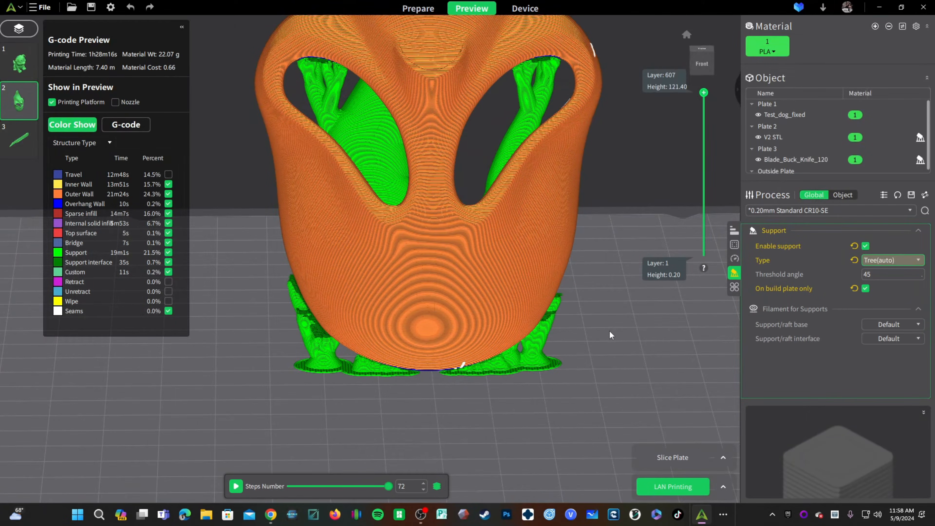
scroll(596, 394, down, 5)
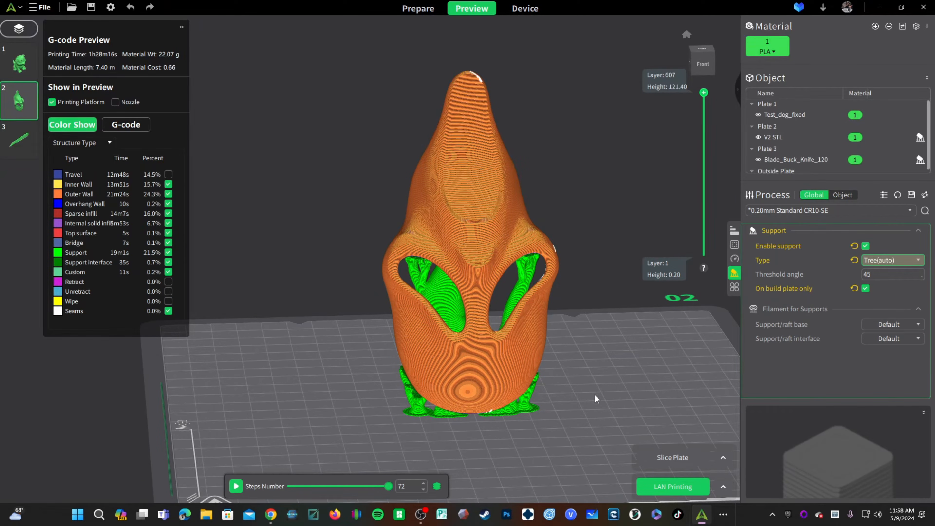
drag(595, 394, 597, 397)
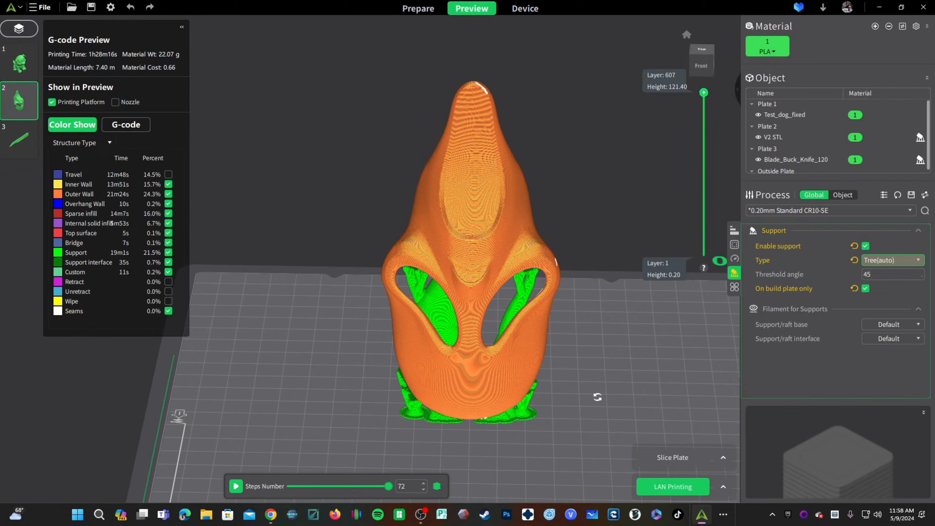
- Examine the tall tree support reaching the mask's top tip from the front, back and below, including its contact point
drag(598, 398, 479, 173)
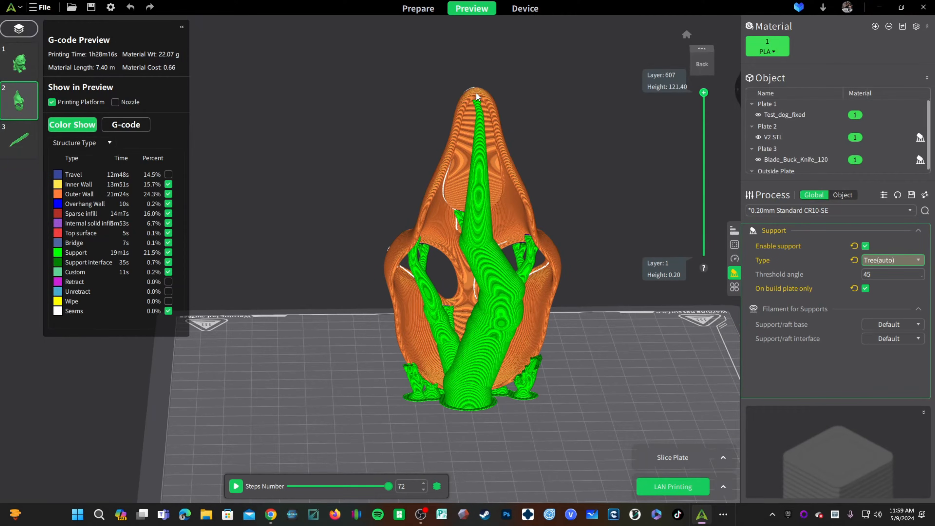
drag(388, 154, 414, 96)
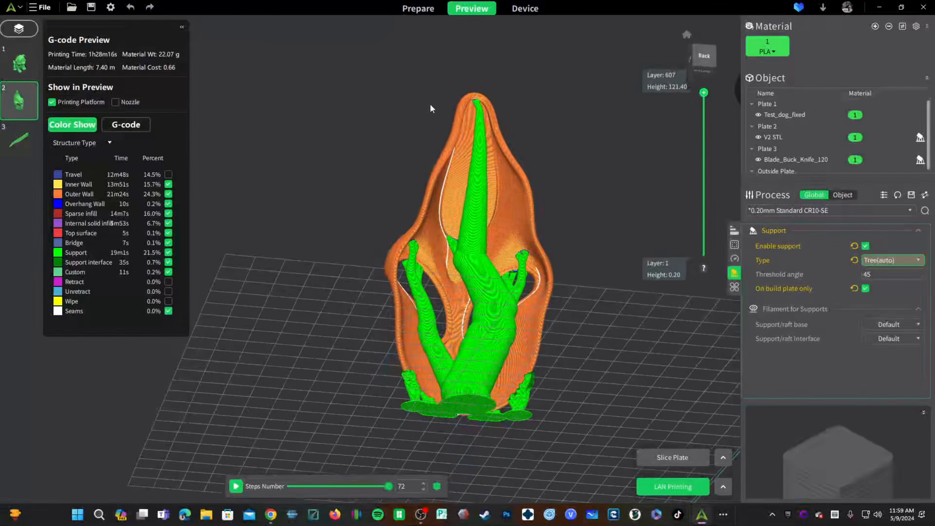
scroll(475, 105, up, 6)
middle_drag(485, 100, 461, 143)
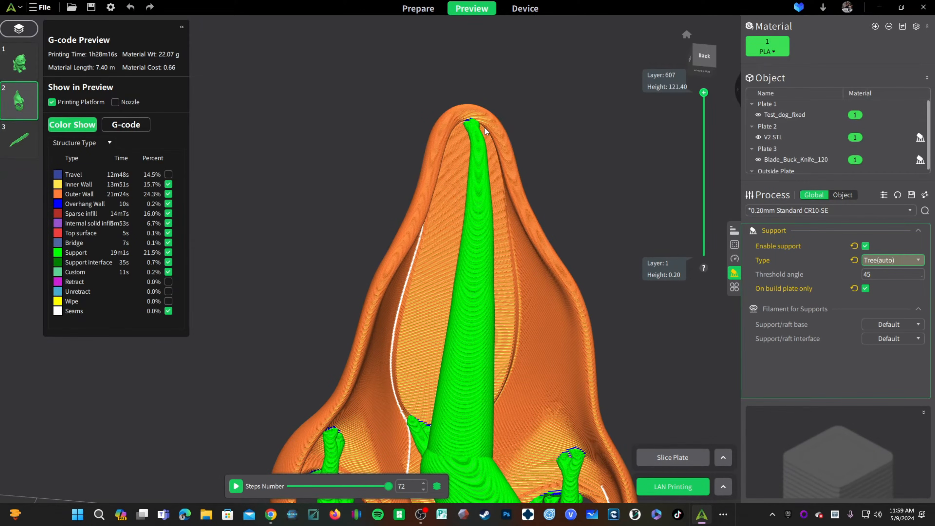
mouse_move(349, 173)
mouse_down()
mouse_move(516, 217)
mouse_move(615, 230)
mouse_move(539, 244)
mouse_move(347, 187)
mouse_up()
scroll(435, 257, down, 8)
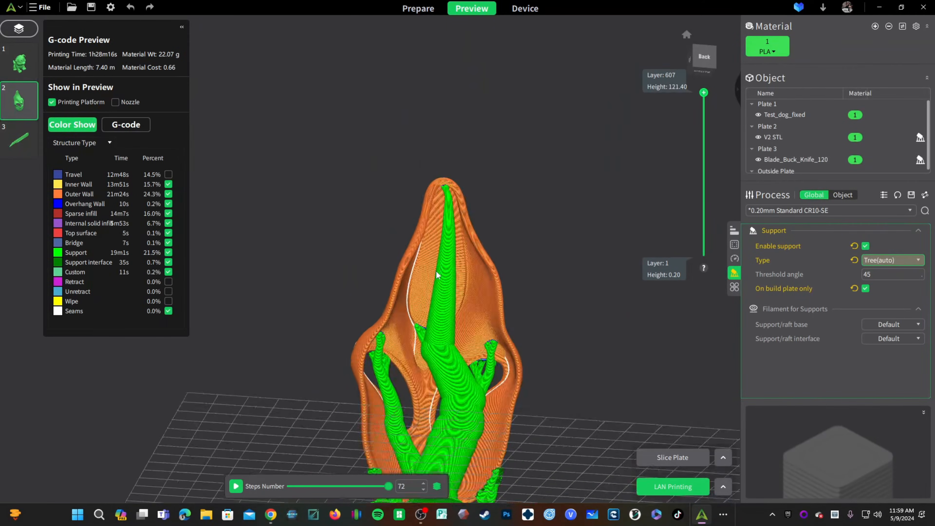
drag(531, 424, 498, 403)
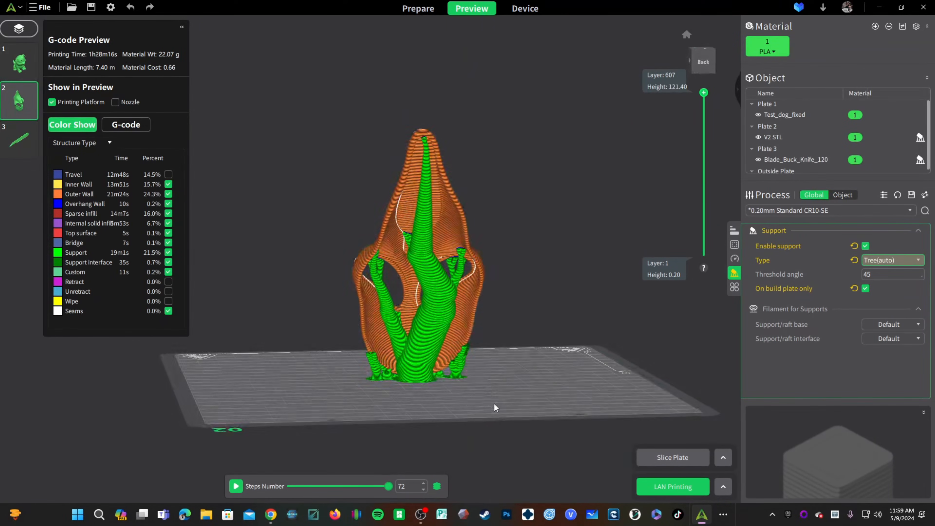
scroll(420, 148, up, 4)
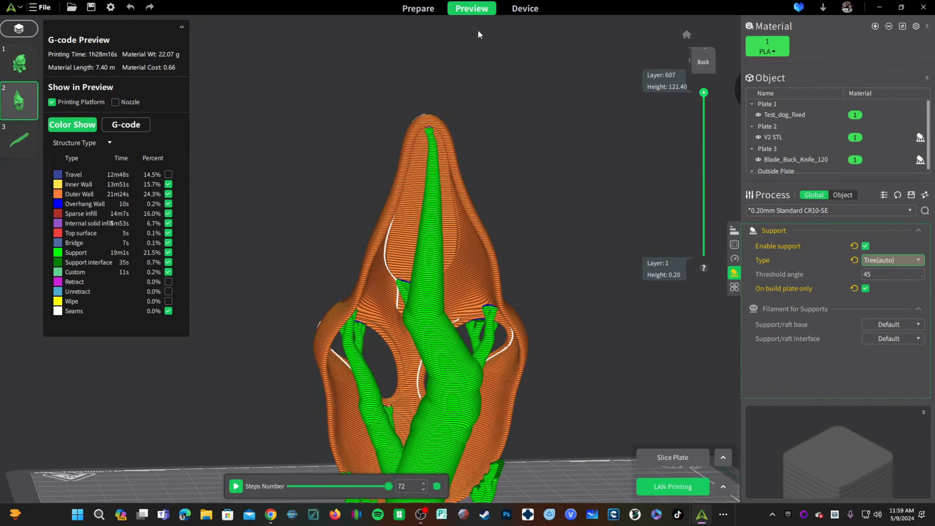
- Use Support Painting to block support on the small overhang inside the mask's top tip, and reslice plate 2
click(428, 12)
click(408, 194)
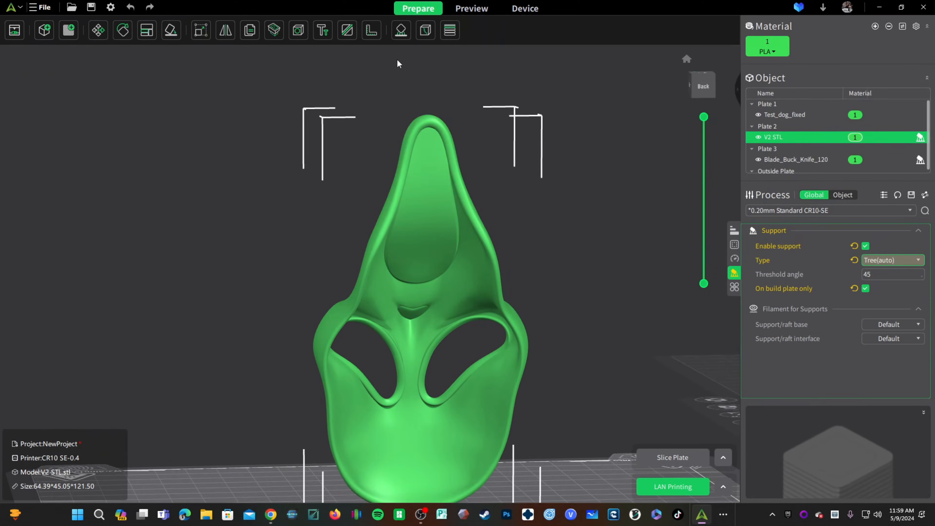
click(401, 30)
drag(600, 312, 600, 223)
scroll(456, 143, up, 8)
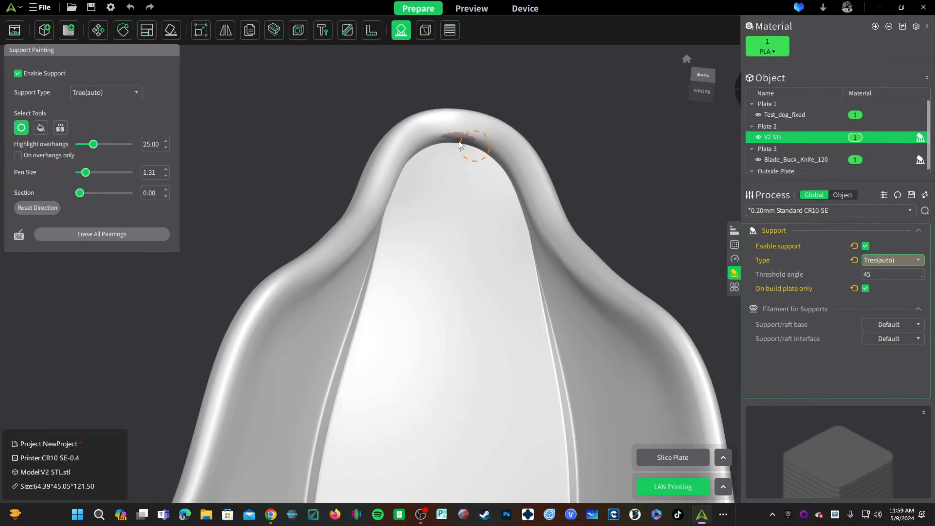
drag(443, 140, 491, 143)
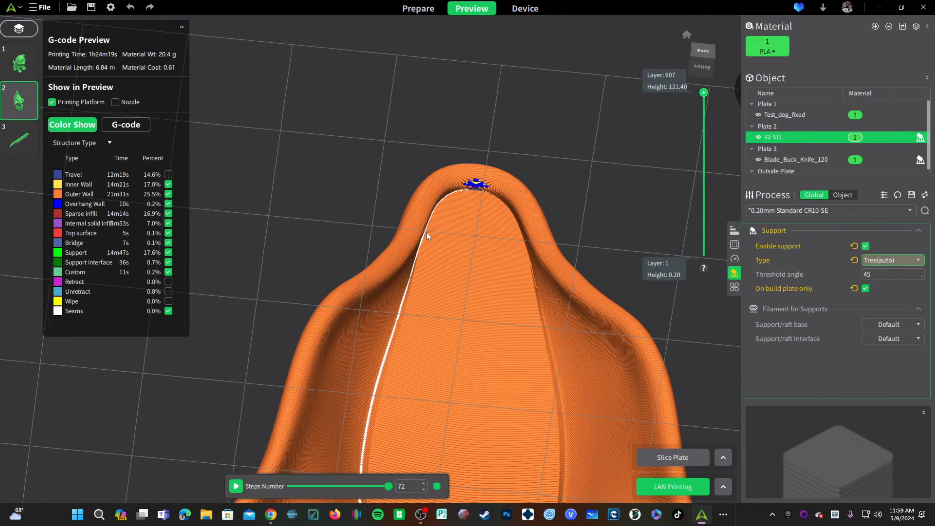
- Examine the mask's remaining supports at the eye openings, nose and lower rim from the back, below, side and front
scroll(390, 236, down, 10)
right_drag(289, 280, 287, 346)
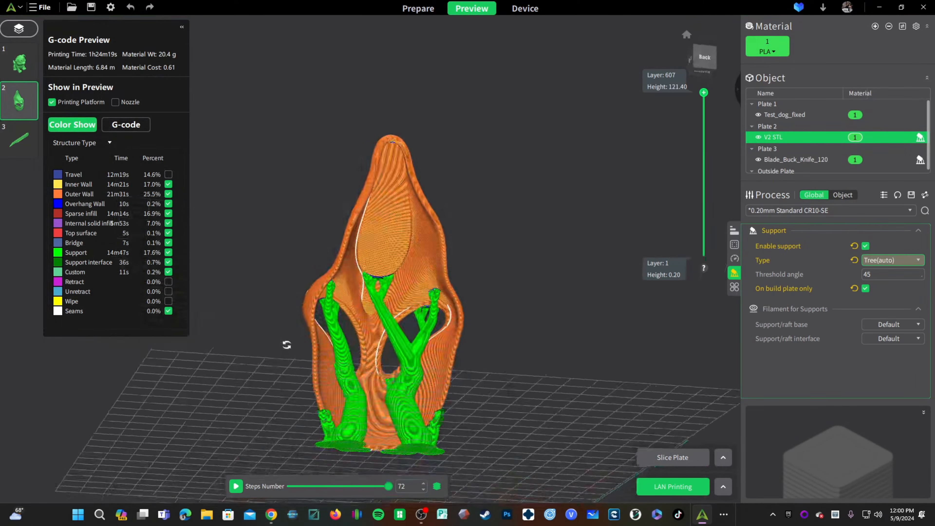
drag(287, 345, 306, 380)
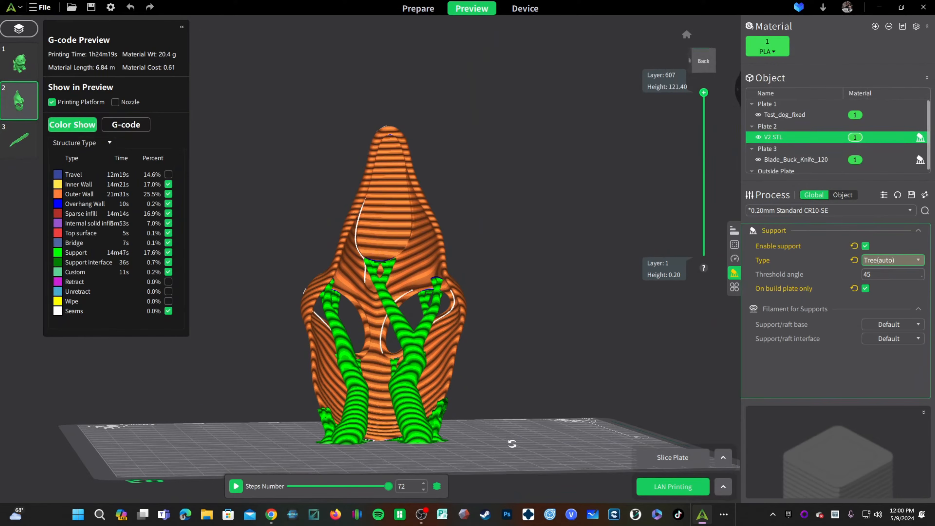
drag(513, 443, 398, 435)
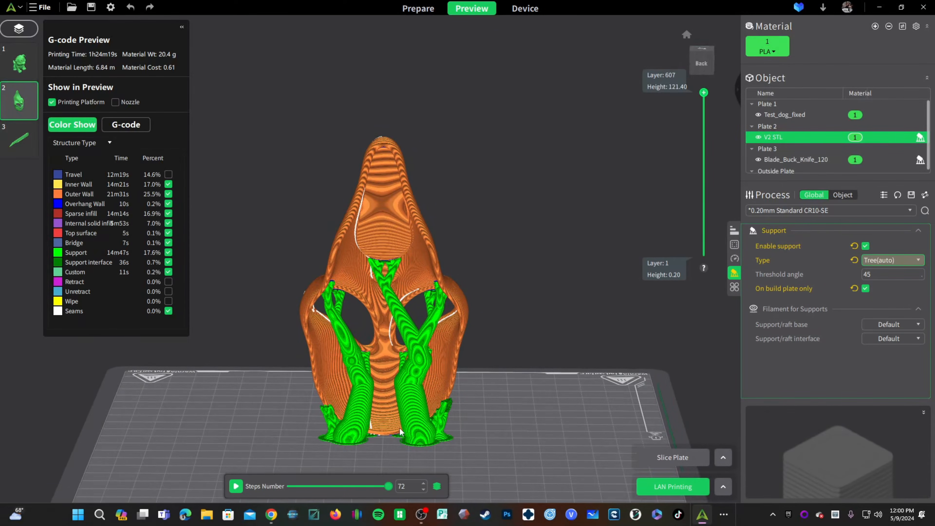
scroll(469, 394, up, 5)
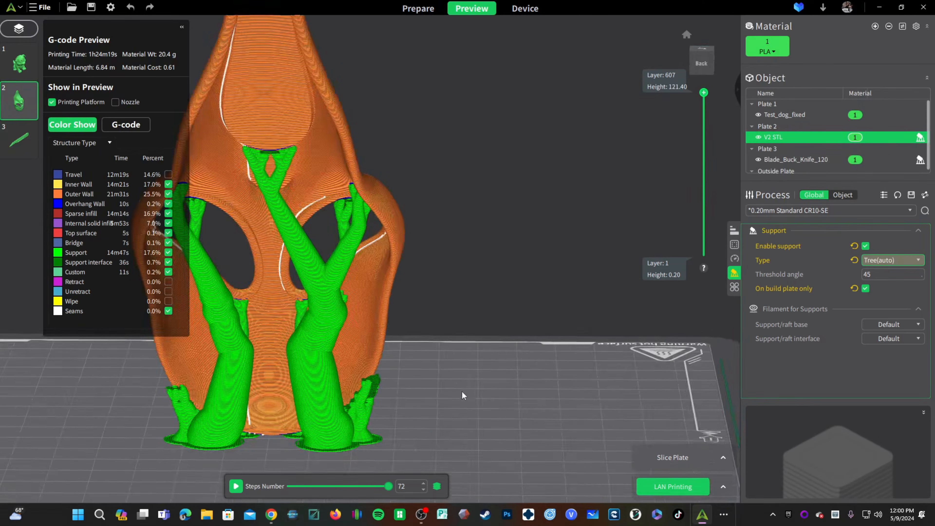
drag(559, 393, 425, 337)
drag(481, 358, 411, 314)
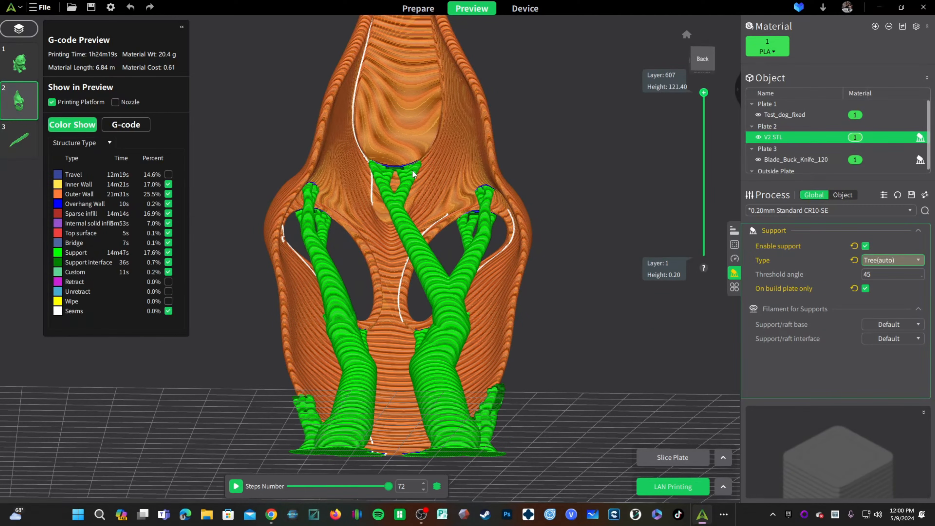
drag(297, 402, 321, 430)
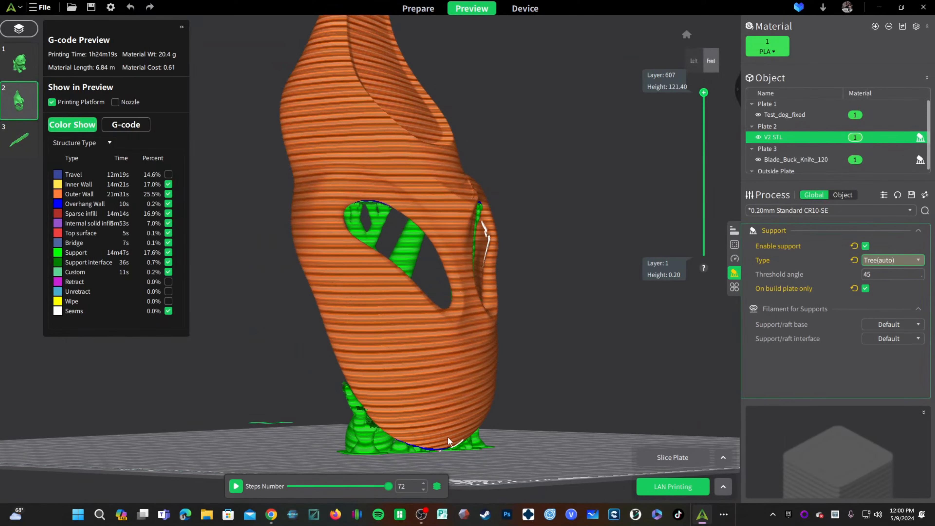
drag(565, 417, 161, 415)
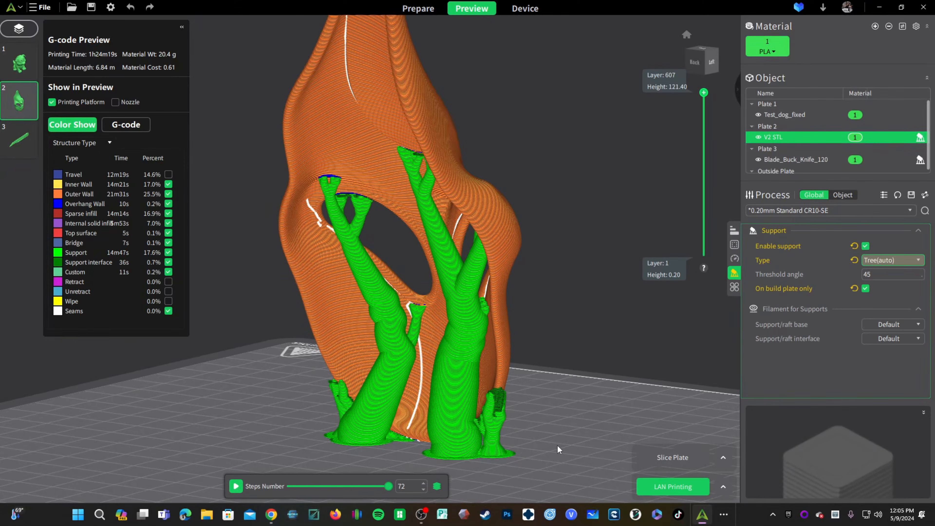
drag(557, 445, 593, 439)
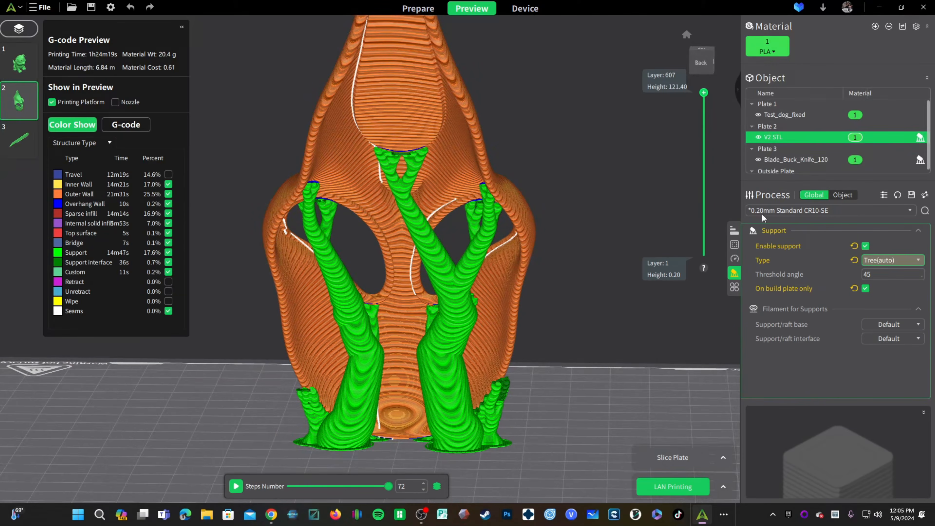
- Step through plate 2's sliced layers from layer 1 up to 607, checking how the mask and its supports build up
drag(704, 93, 692, 301)
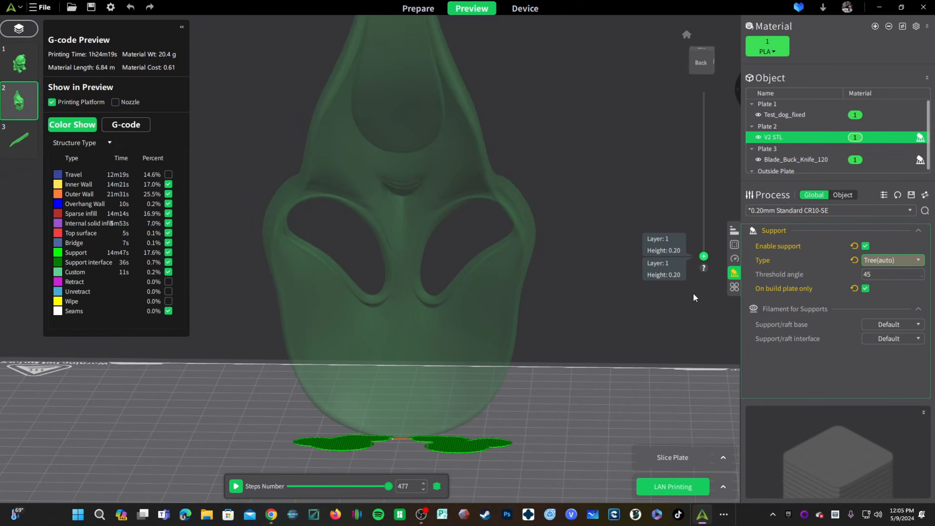
drag(703, 257, 704, 231)
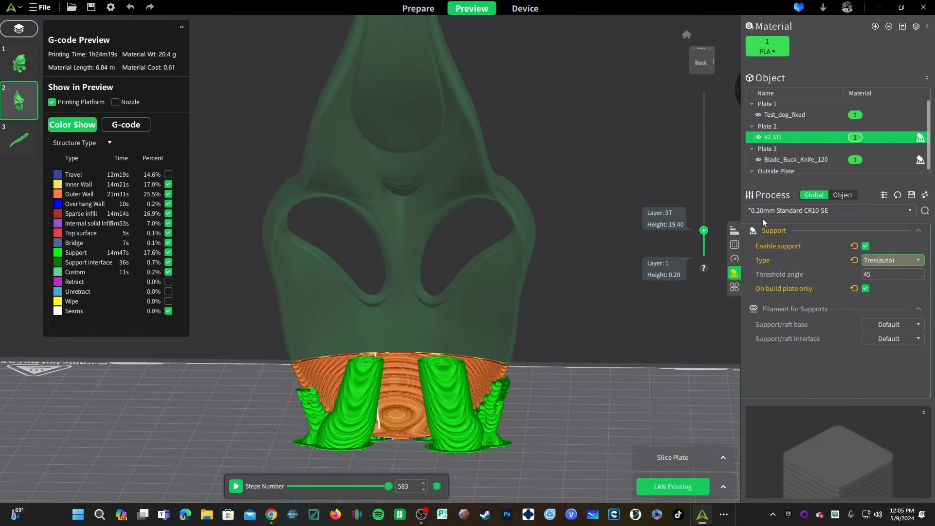
drag(704, 231, 705, 233)
drag(704, 233, 702, 212)
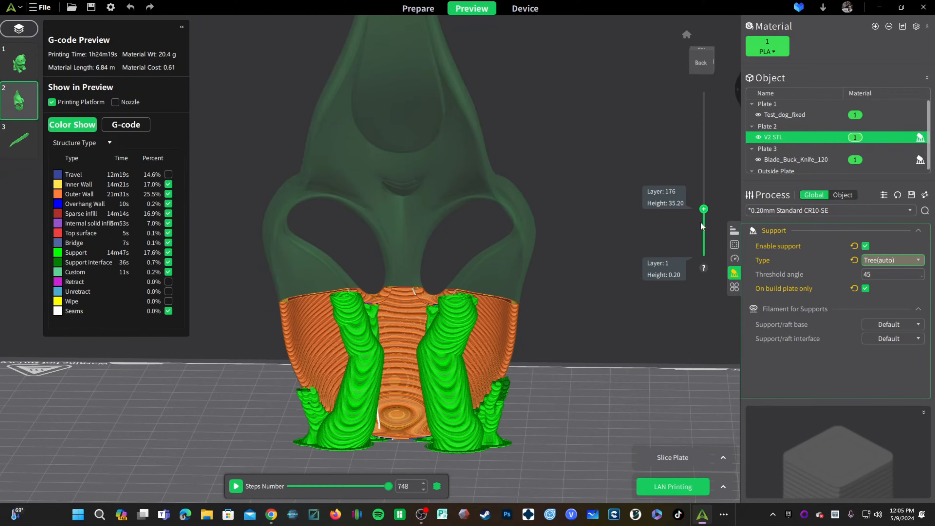
drag(704, 210, 727, 153)
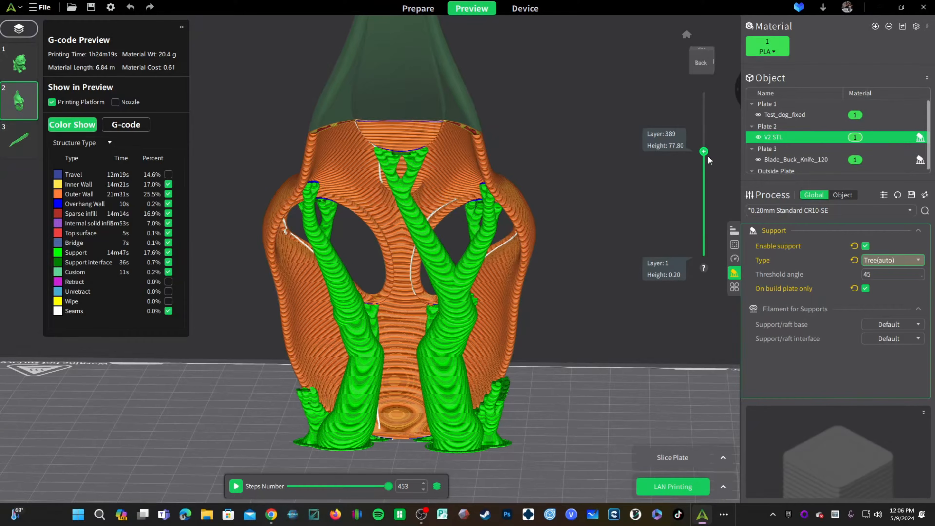
drag(587, 164, 554, 418)
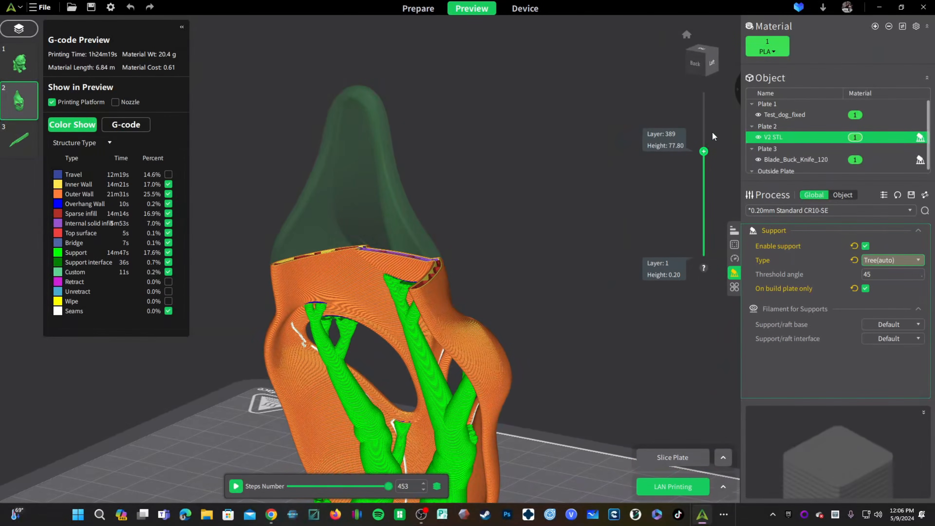
drag(705, 156, 712, 88)
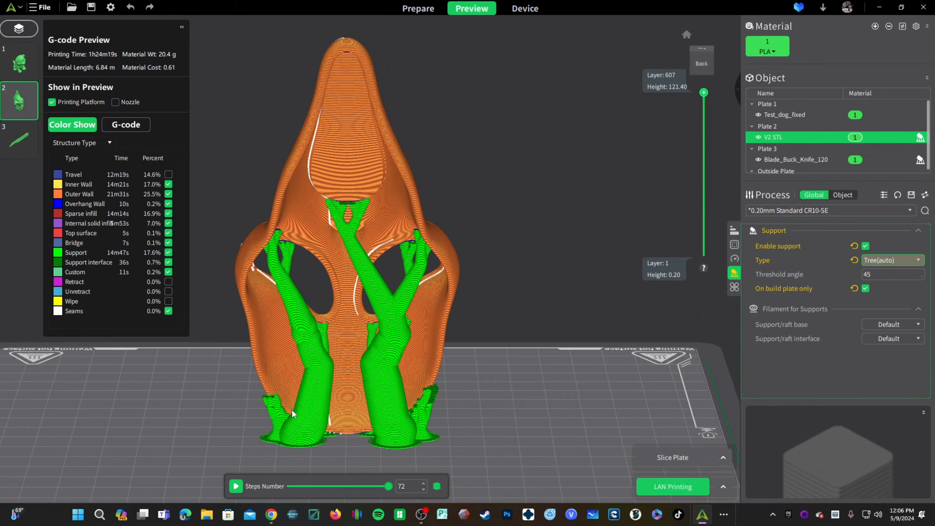
drag(211, 426, 511, 426)
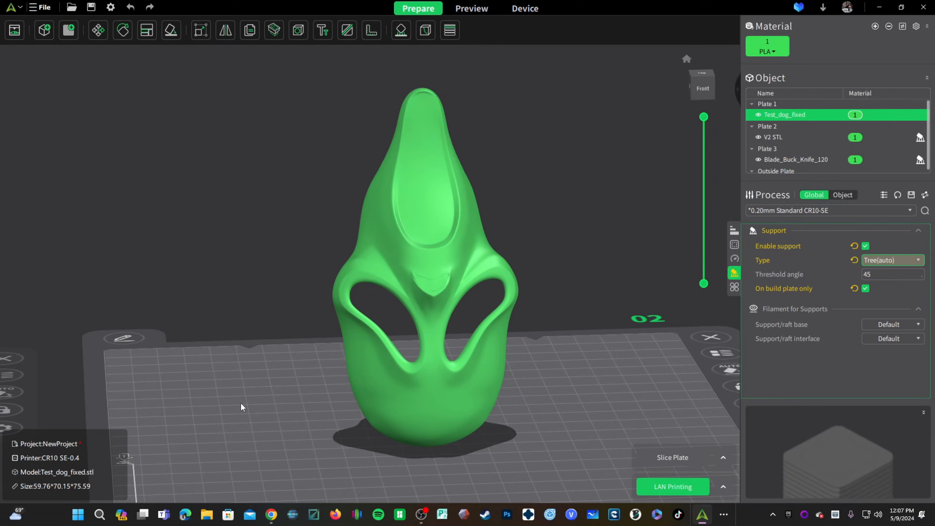
- Bring the dog on plate 1 into view in Prepare and show the process settings for layer height and seam
middle_drag(241, 407, 585, 383)
middle_drag(272, 349, 603, 309)
drag(561, 389, 519, 411)
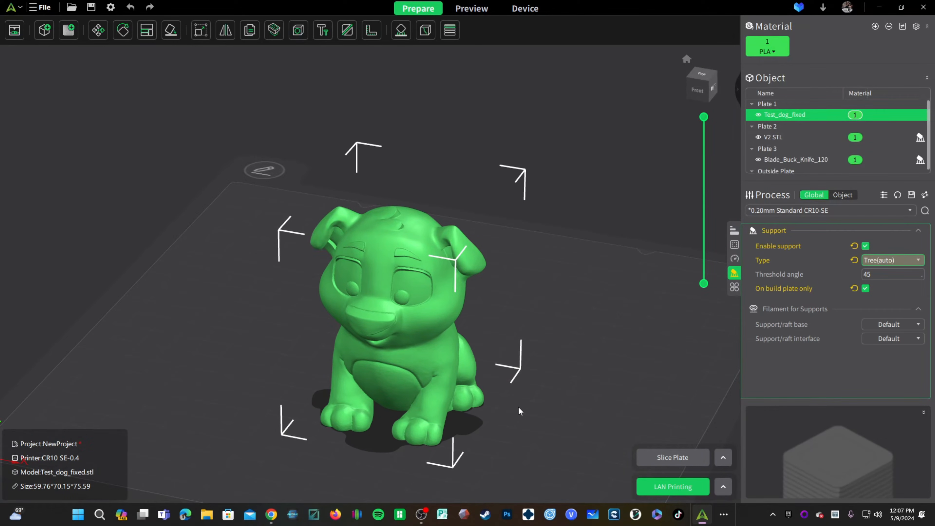
click(729, 231)
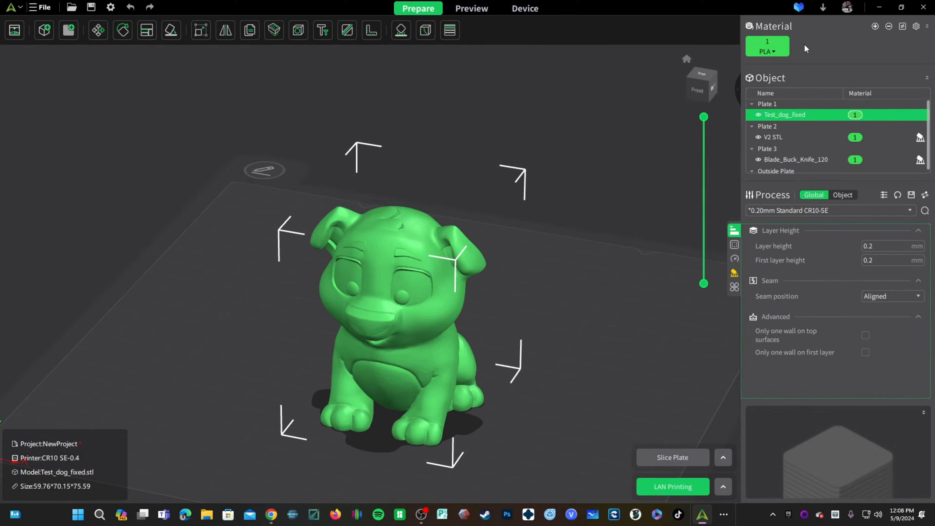
- Open the preset choices for material 1 and select Hyper PLA
click(772, 51)
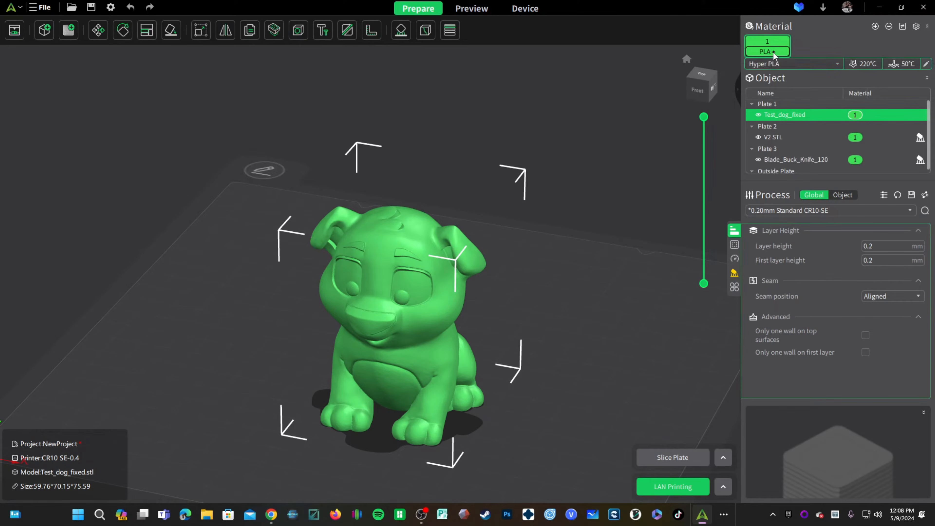
click(772, 64)
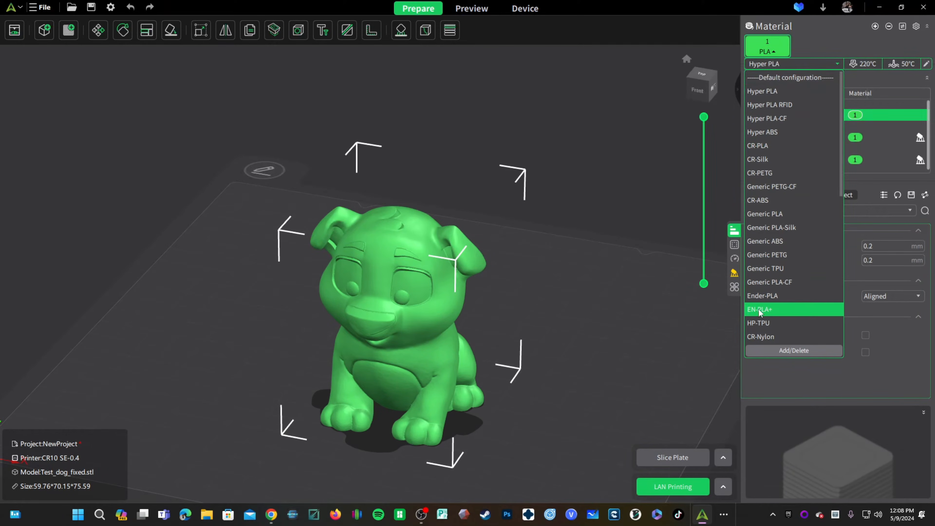
click(759, 91)
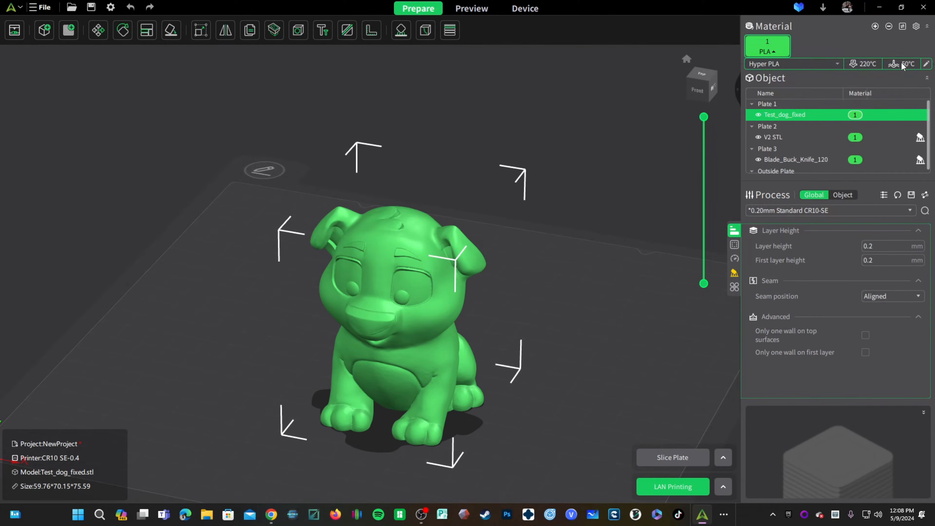
- Open Hyper PLA for editing and set its Smooth PEI Plate / High Temp Plate bed temperature to 60 °C for first and other layers
click(926, 65)
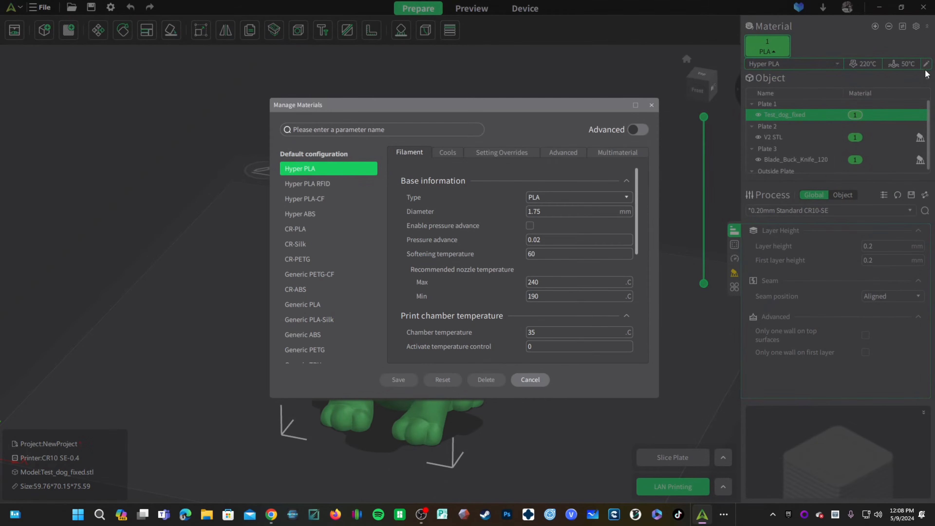
scroll(511, 233, down, 5)
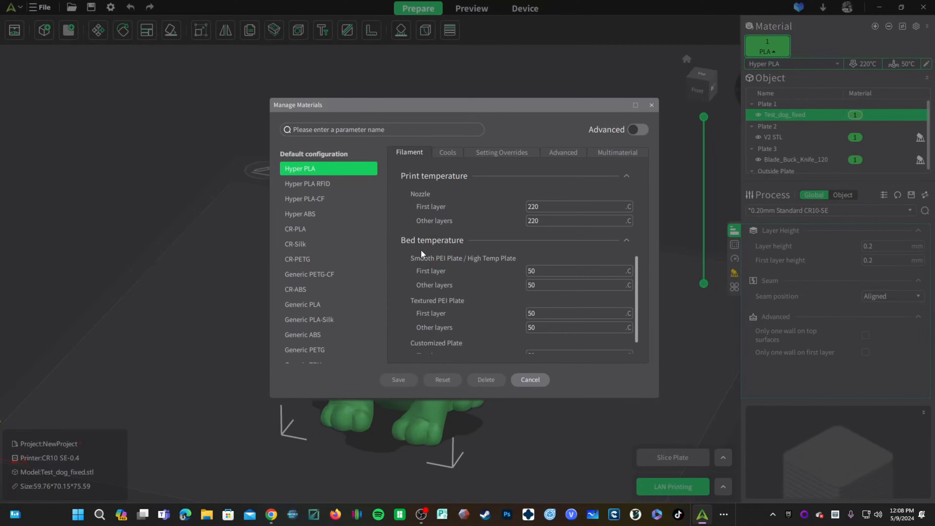
drag(546, 271, 523, 270)
text(60)
key(Tab)
text(60)
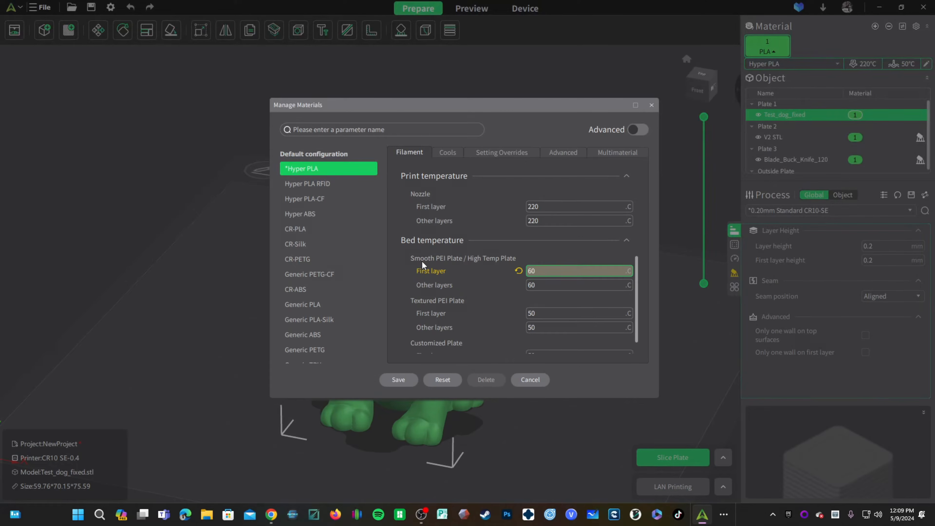
- Set the Textured PEI Plate bed temperature to 60 °C for the first layer and other layers
drag(547, 314, 514, 322)
text(60)
key(Tab)
text(60)
scroll(512, 315, down, 1)
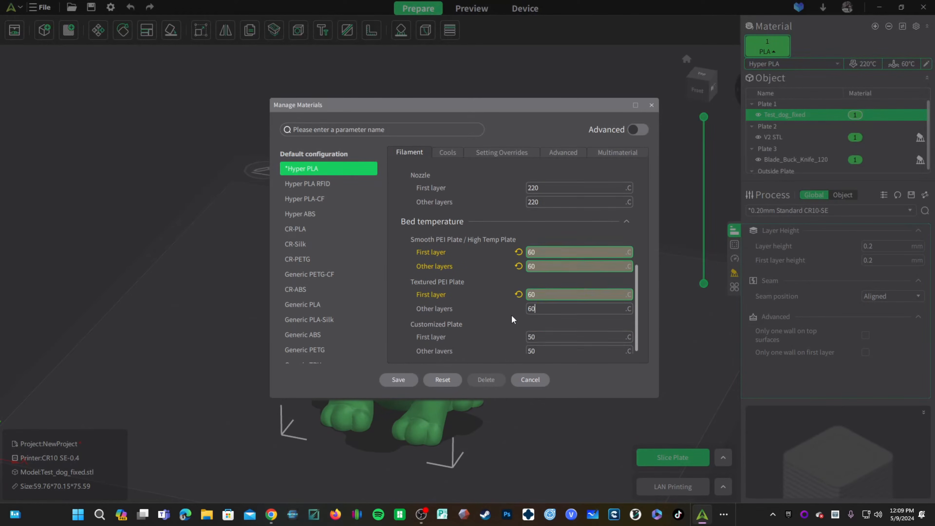
key(Tab)
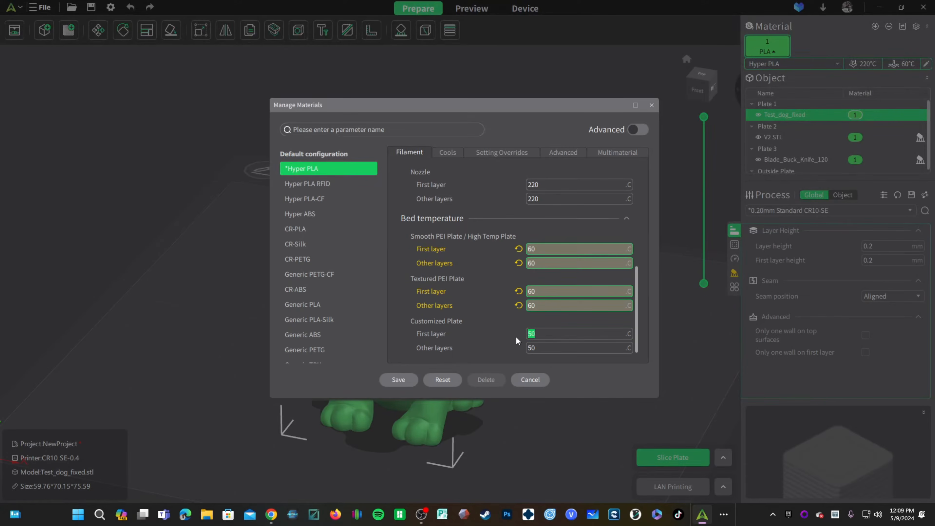
- Set the Customized Plate bed temperature to 60 °C for the first layer and other layers
text(60)
key(Tab)
text(60)
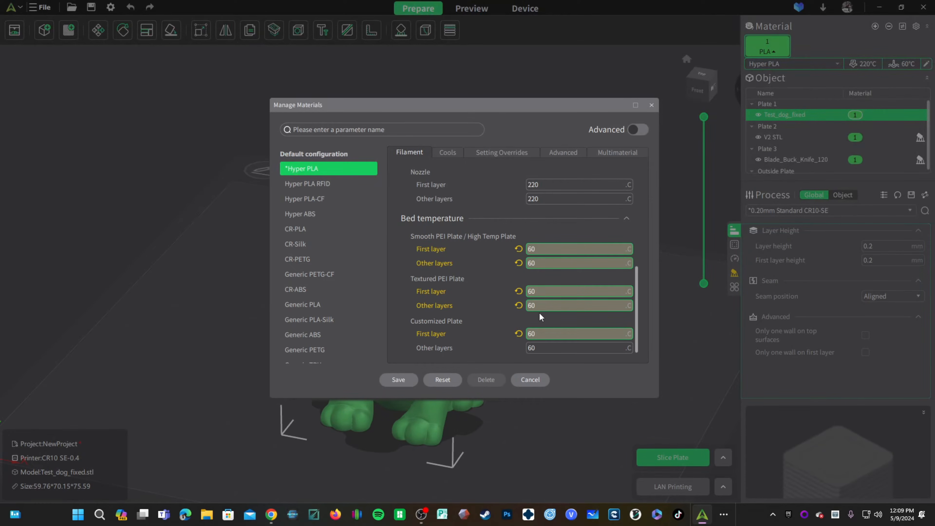
- Save the edited material settings as a new preset named Hyper PLA ME and close the material manager
click(409, 385)
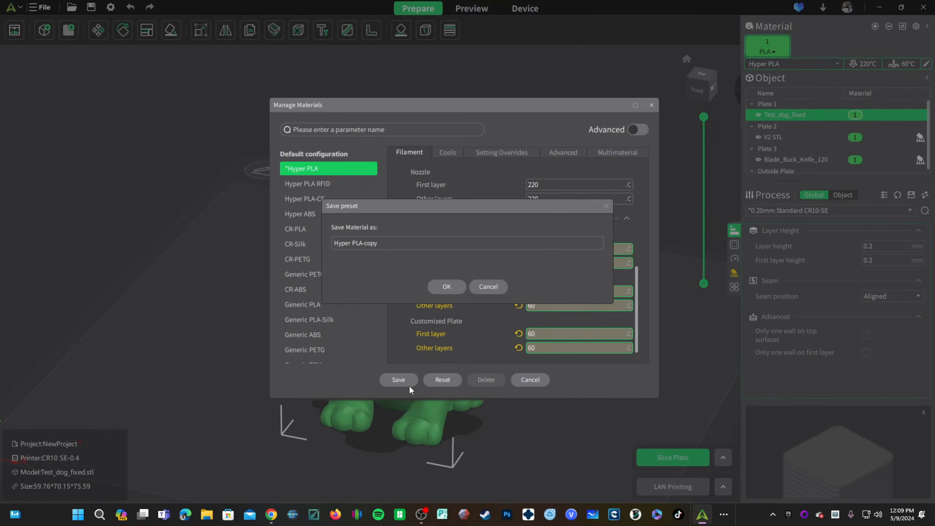
drag(362, 244, 387, 289)
text(ME)
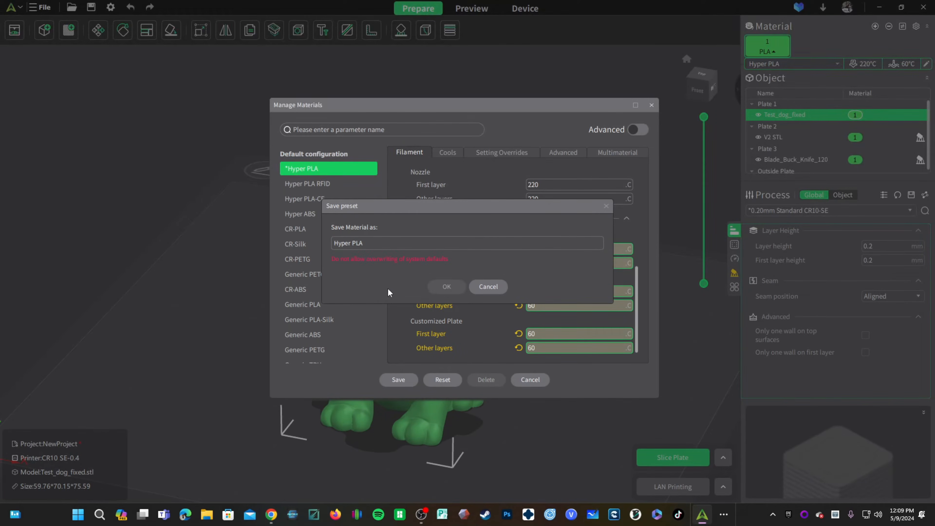
click(438, 286)
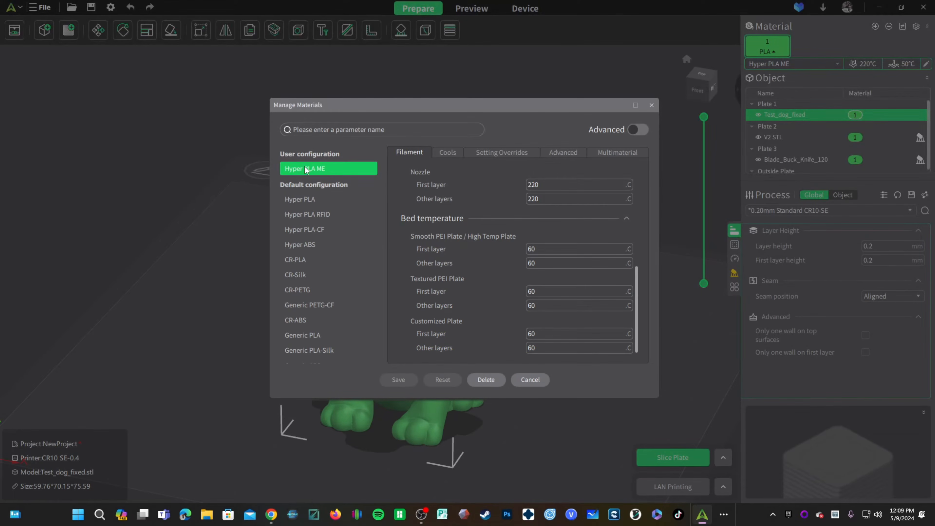
click(651, 105)
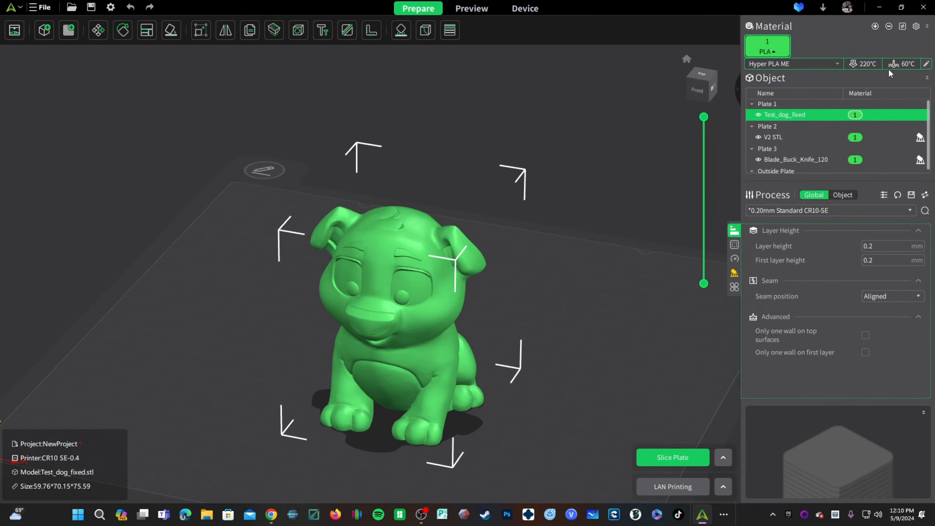
click(582, 370)
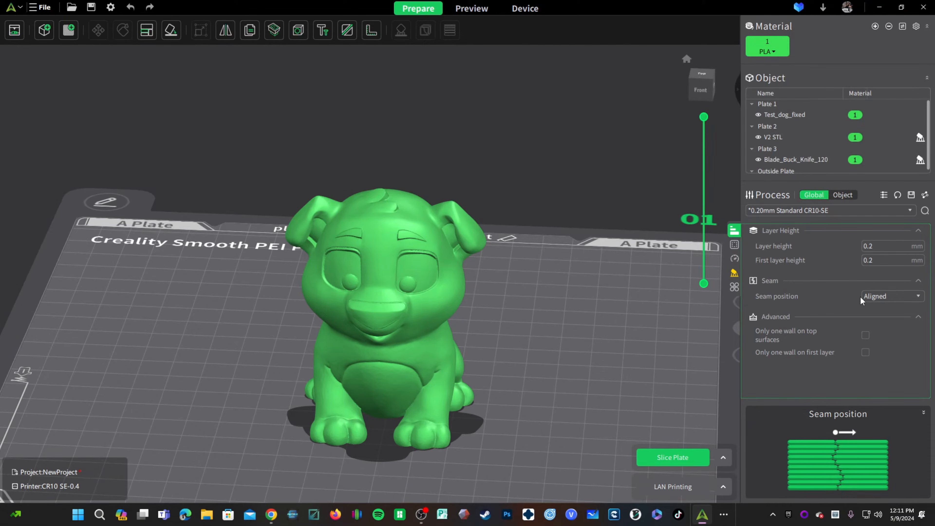
- Slice the dog's plate with the aligned seam and examine where the seam runs on the front of the model
scroll(532, 348, down, 3)
drag(532, 355, 438, 236)
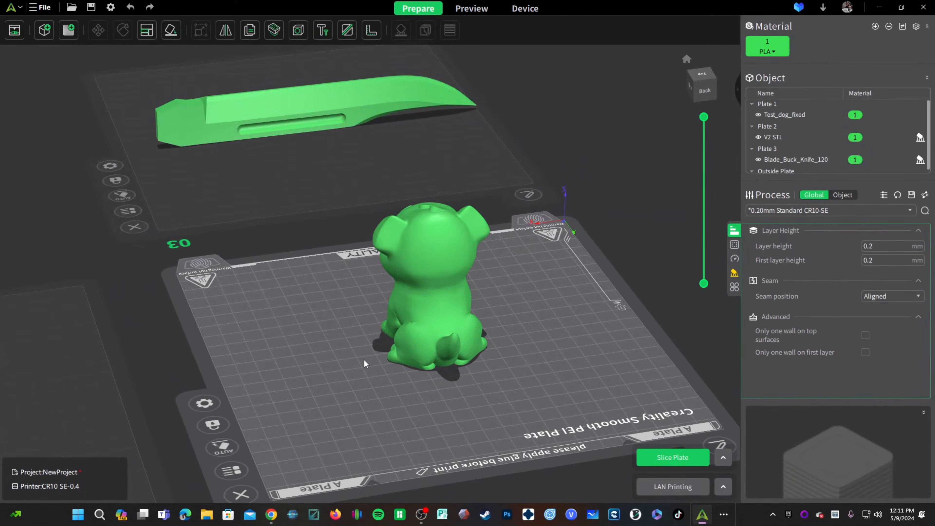
drag(385, 363, 609, 343)
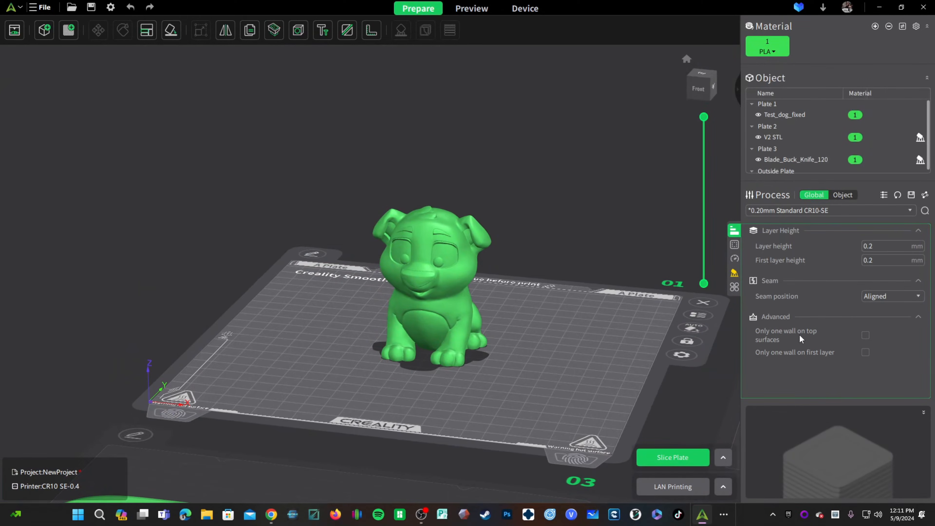
click(662, 457)
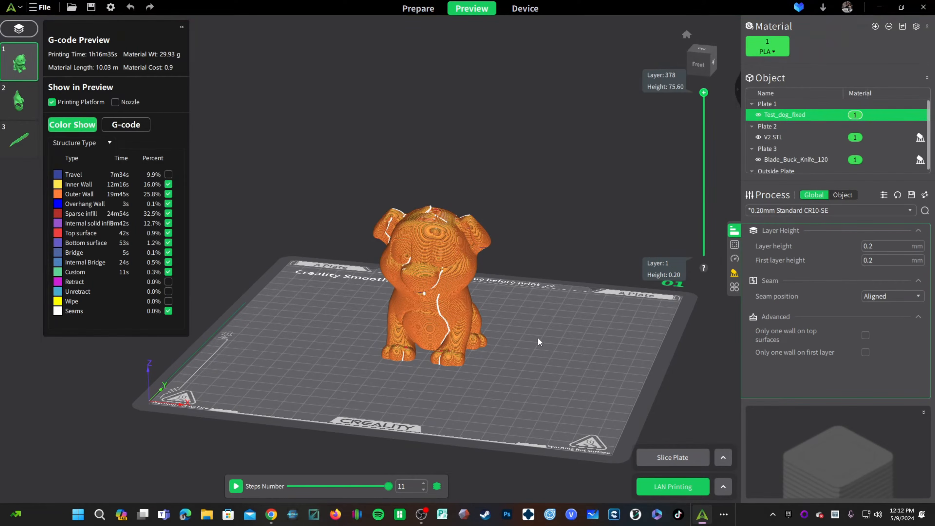
drag(449, 393, 430, 385)
scroll(429, 384, up, 5)
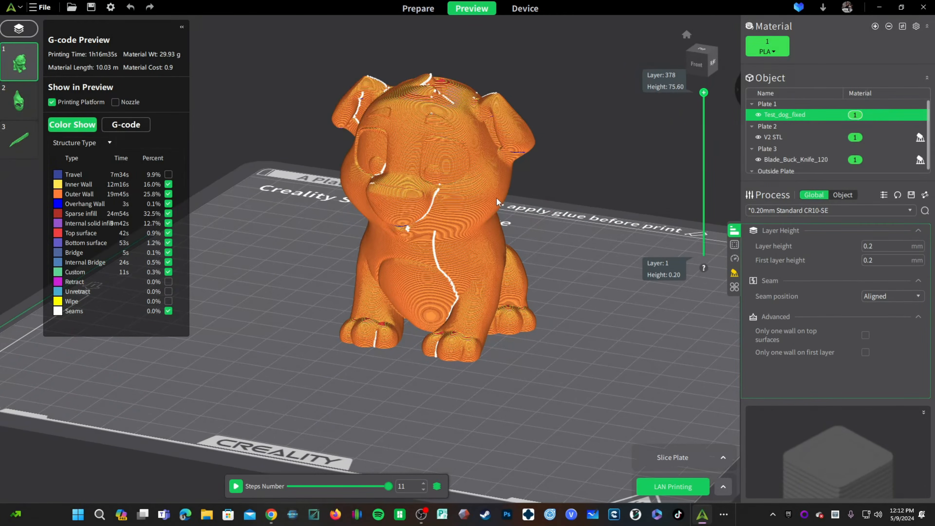
- Set the seam position to Back, re-slice the dog's plate and inspect the seam from behind and in front
click(878, 296)
click(876, 333)
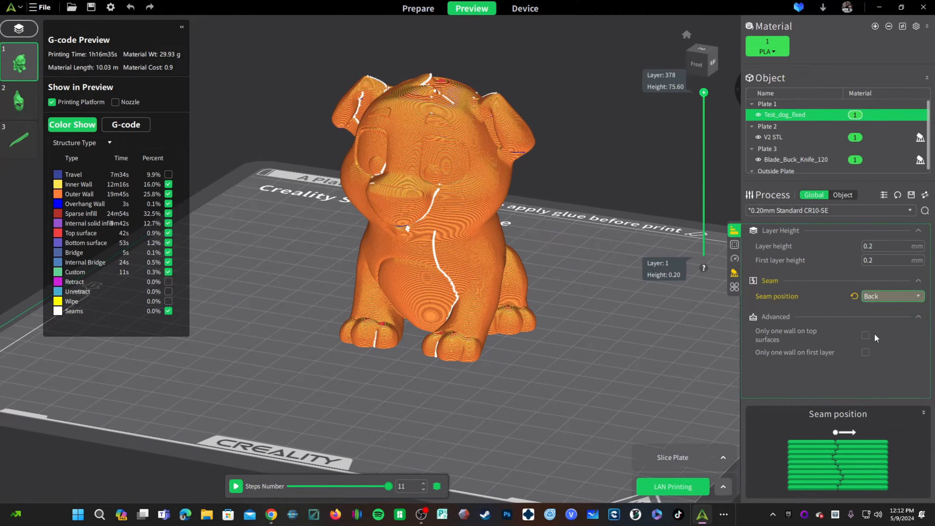
click(418, 8)
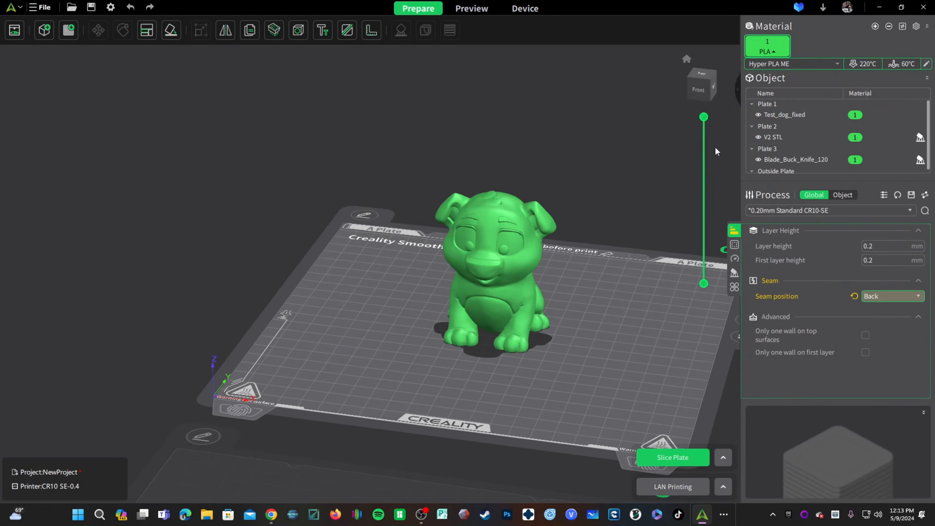
click(684, 463)
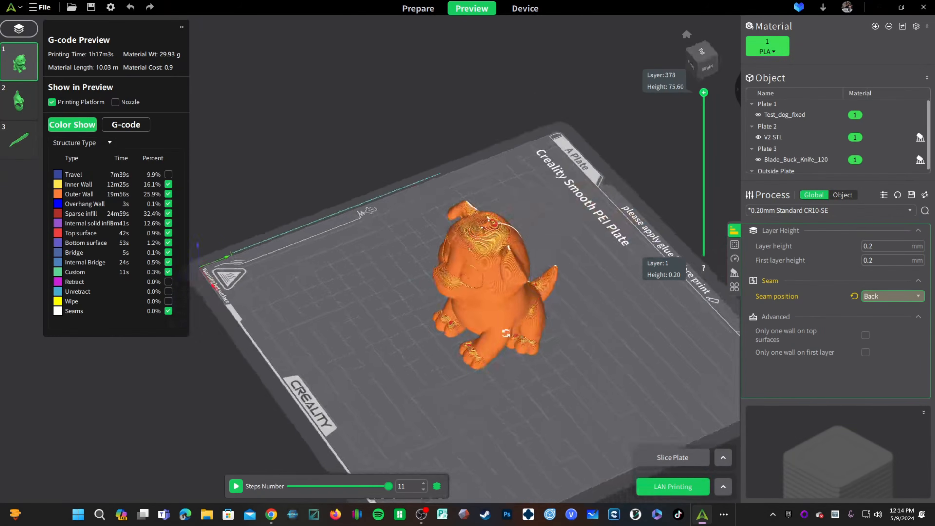
drag(567, 289, 502, 235)
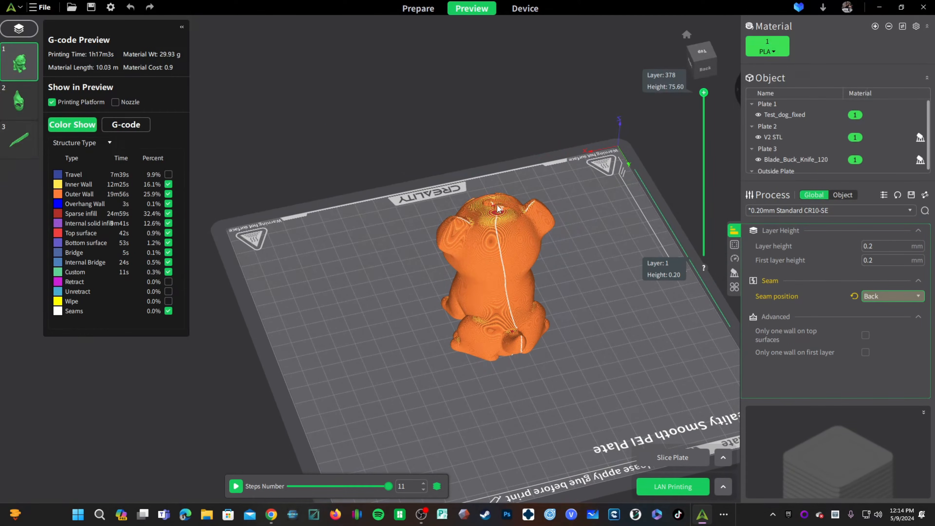
drag(432, 399, 689, 386)
drag(602, 354, 618, 331)
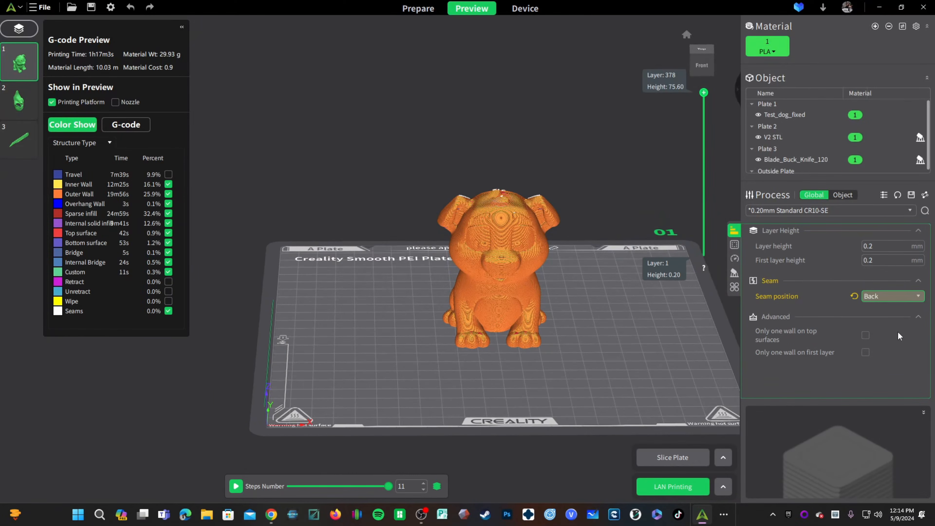
- Try the Nearest seam position, re-slice the dog's plate and look around the model
click(885, 300)
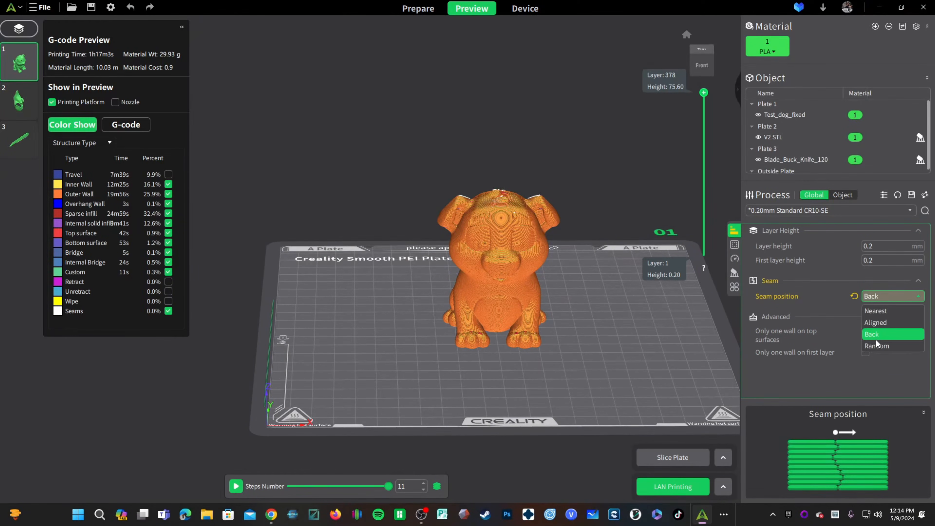
click(882, 313)
click(653, 456)
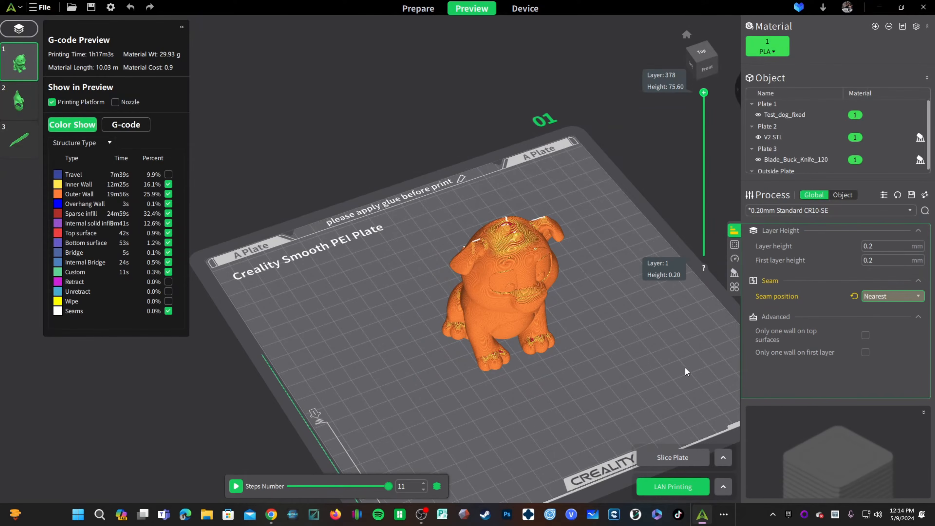
drag(685, 367, 485, 358)
key(3)
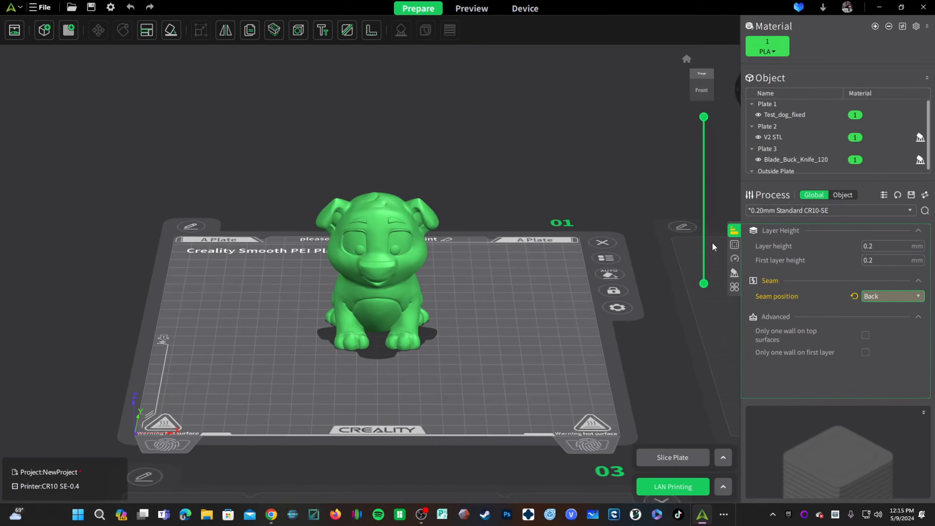
- Review the process settings for wall loops, top and bottom shells, and infill
click(734, 246)
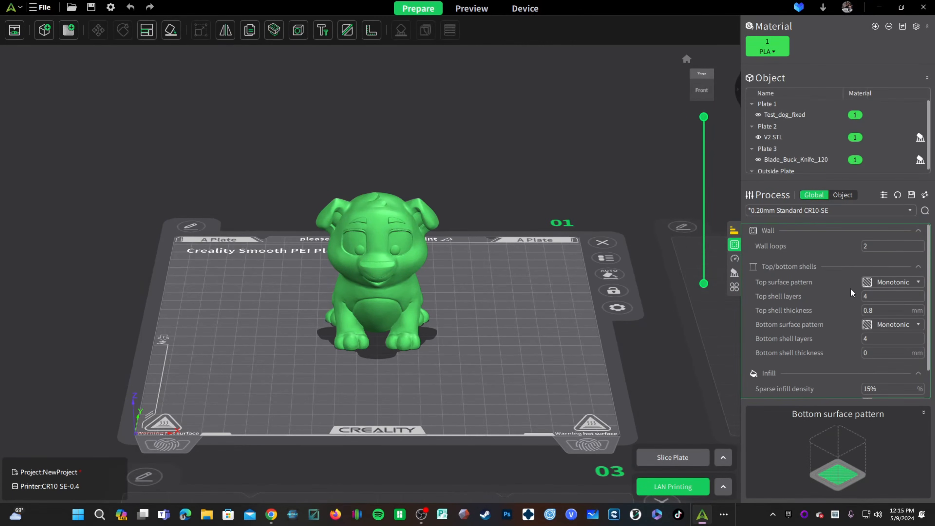
scroll(839, 299, up, 2)
scroll(837, 327, down, 1)
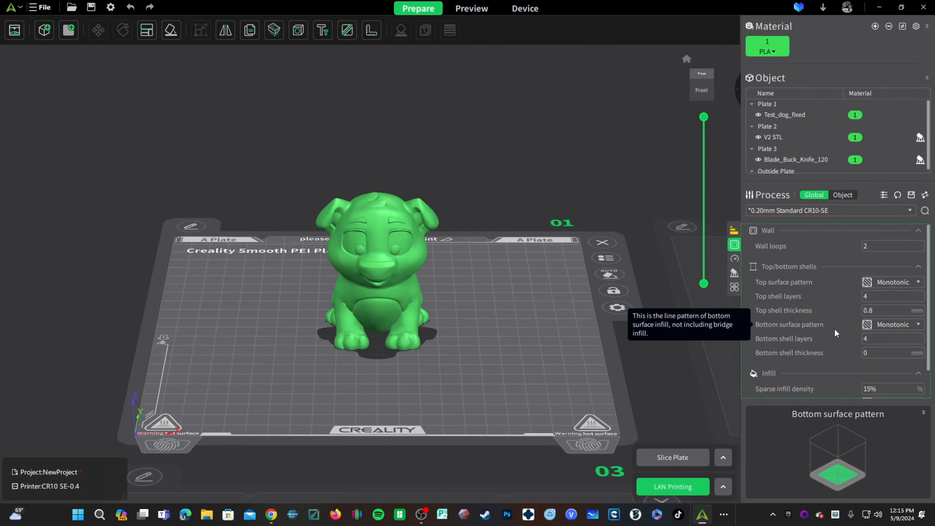
scroll(834, 328, down, 2)
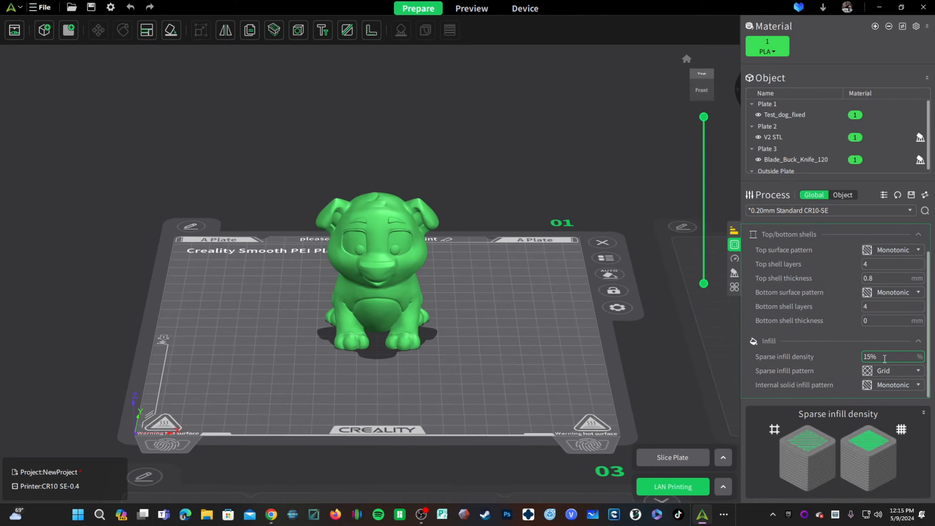
scroll(792, 304, up, 2)
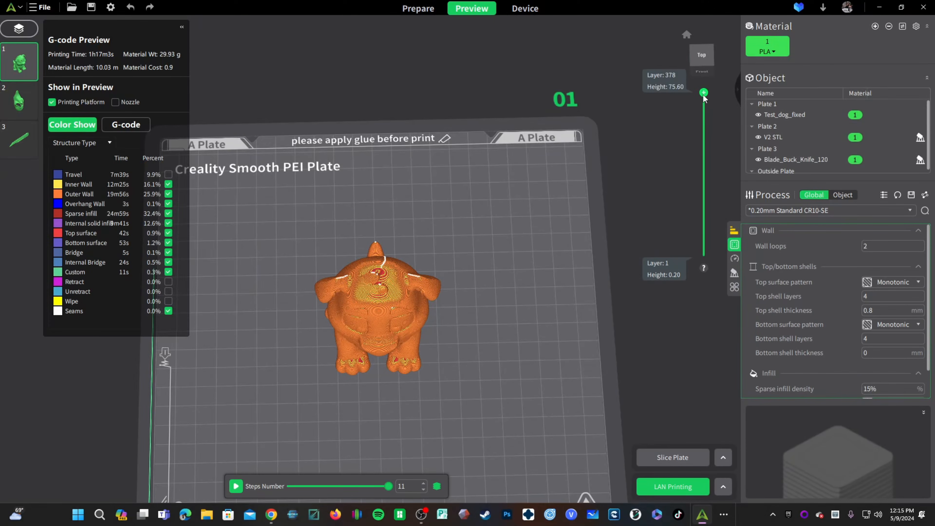
- Cut the sliced preview down to layer 239 to examine the dog's grid infill, and check the available sparse infill patterns
drag(703, 98, 704, 152)
scroll(382, 356, up, 8)
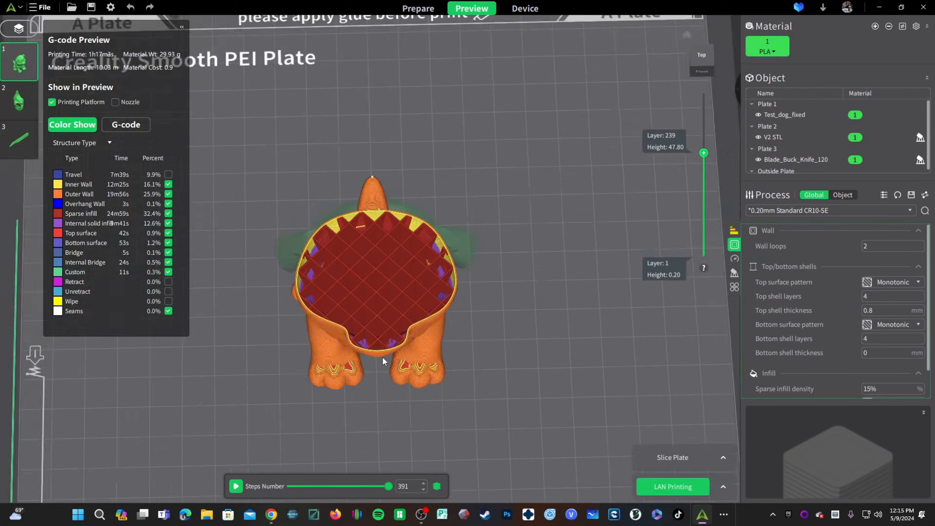
drag(577, 349, 577, 354)
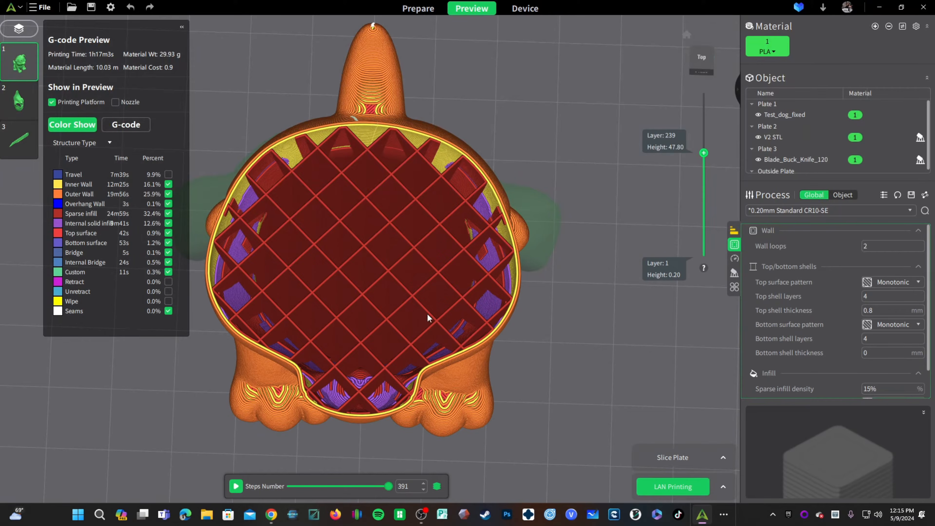
drag(433, 275, 581, 385)
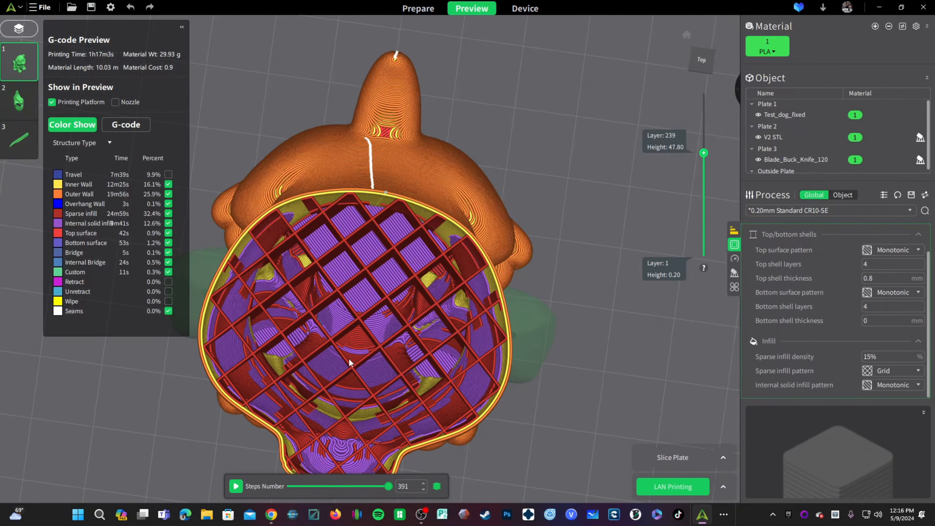
click(884, 370)
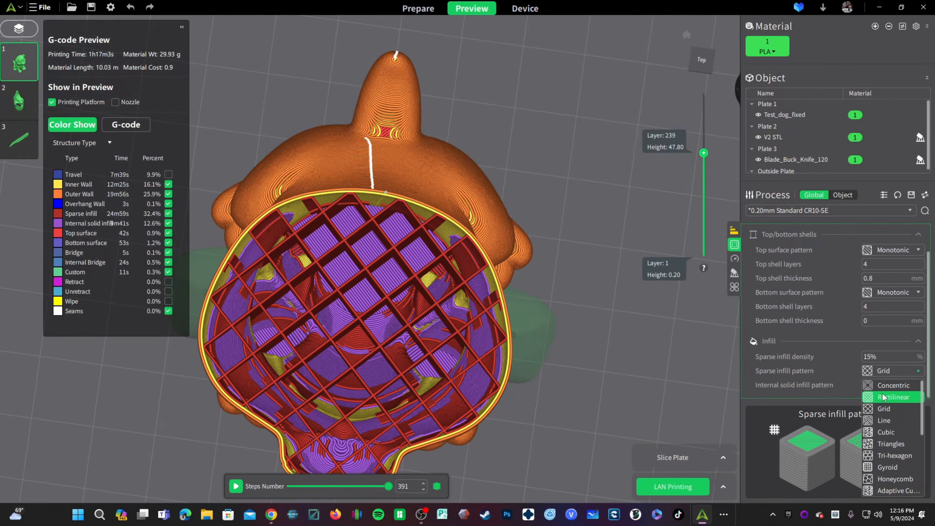
click(788, 368)
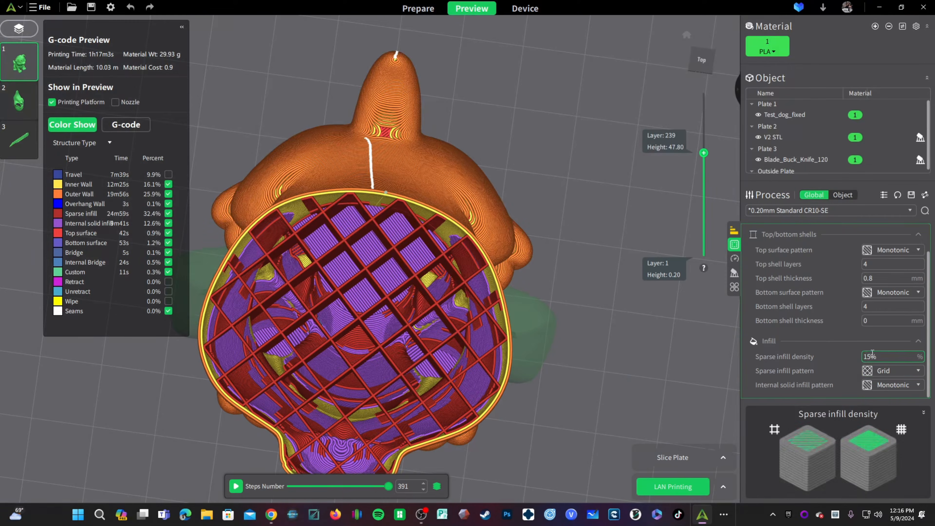
drag(560, 387, 615, 378)
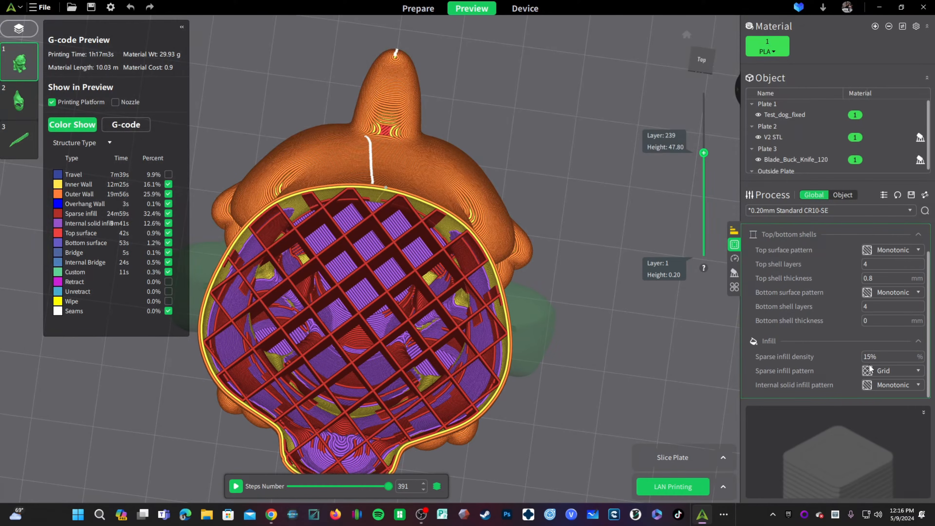
- Set the sparse infill density to 5%, re-slice the plate and inspect the dog's infill between layers 294 and 202
click(882, 357)
text(5)
click(677, 363)
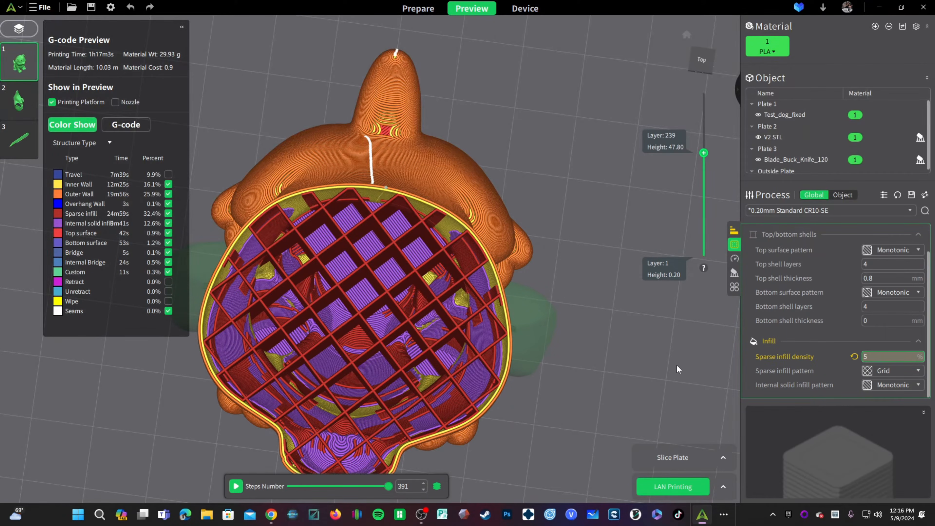
click(677, 456)
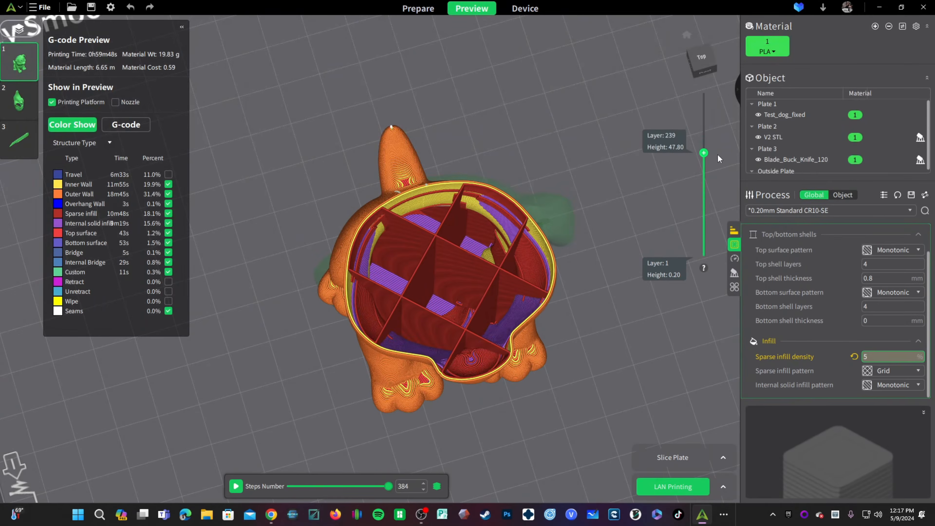
drag(720, 158, 729, 128)
right_drag(593, 323, 576, 339)
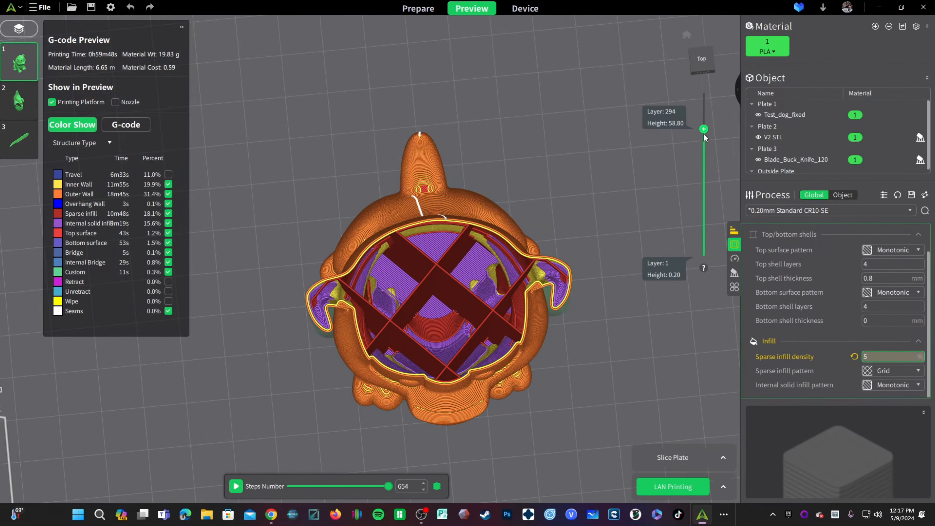
drag(705, 136, 704, 184)
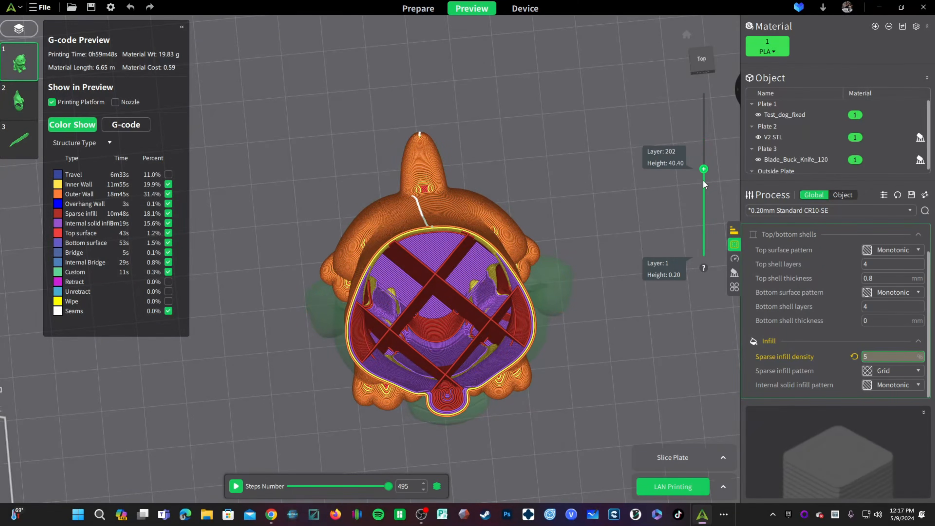
- Set the sparse infill density to 15%, re-slice the plate and examine the dog's infill and walls closely at layer 203
click(879, 354)
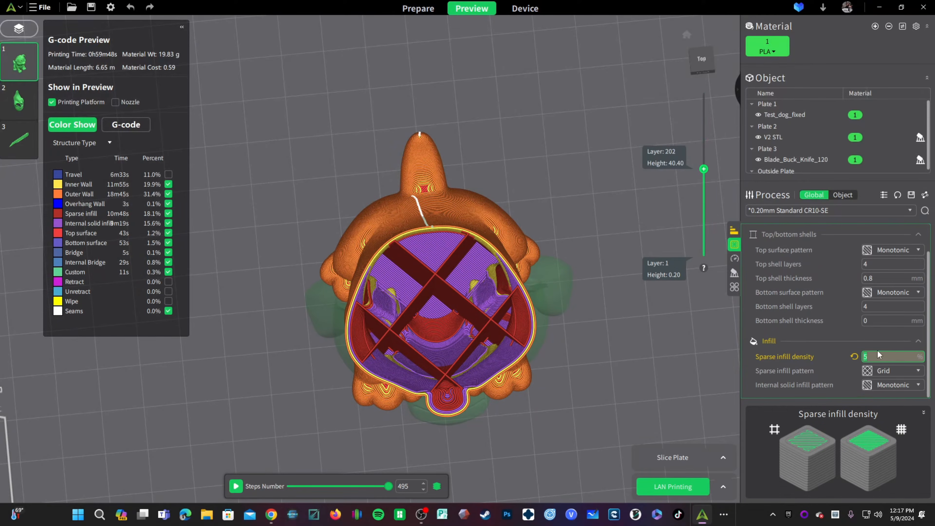
text(15)
click(686, 458)
key(1)
mouse_move(704, 143)
mouse_down()
mouse_move(683, 198)
mouse_move(696, 236)
mouse_move(699, 153)
mouse_up()
right_drag(520, 413, 576, 361)
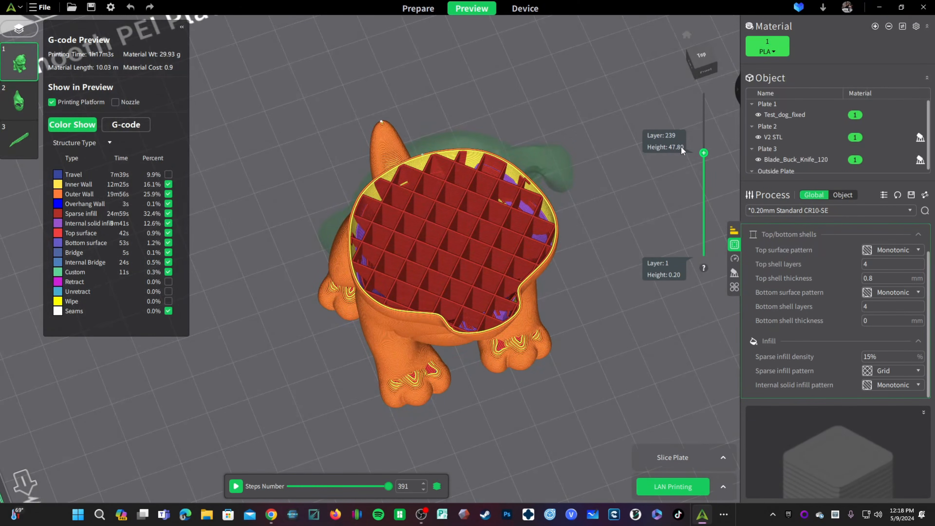
mouse_move(702, 157)
mouse_down()
mouse_move(703, 124)
mouse_move(704, 184)
mouse_move(709, 111)
mouse_move(707, 195)
mouse_move(709, 169)
mouse_up()
right_drag(630, 345, 615, 373)
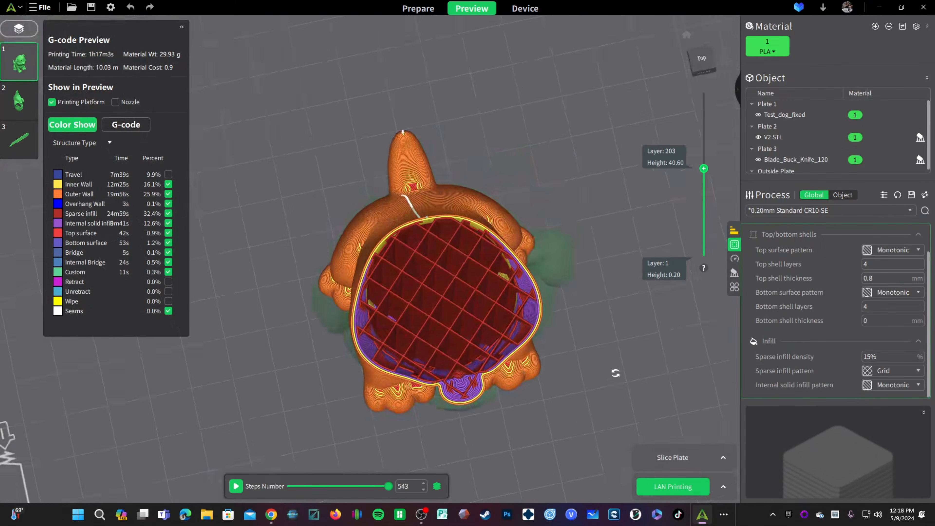
scroll(616, 373, up, 4)
scroll(418, 174, up, 5)
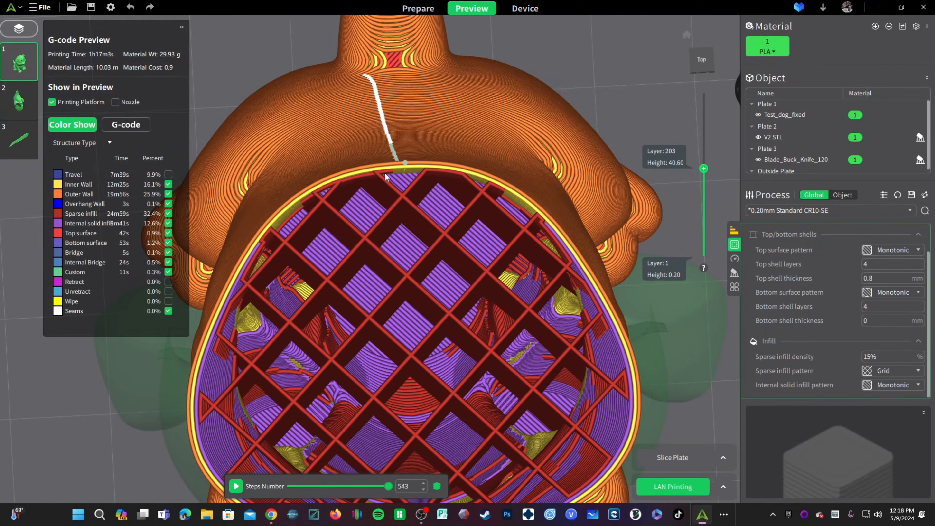
- Set the wall loops to 3 and re-slice the dog's plate
scroll(607, 396, down, 3)
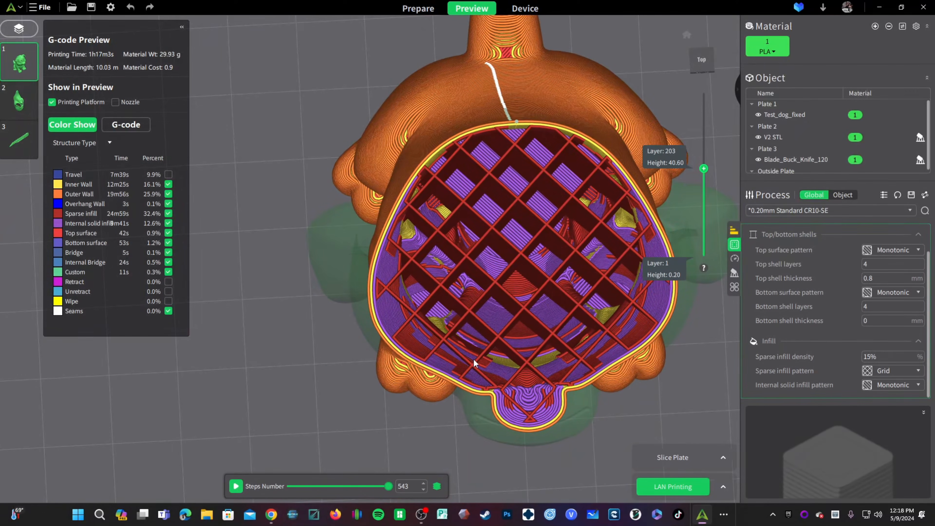
middle_drag(475, 305, 347, 303)
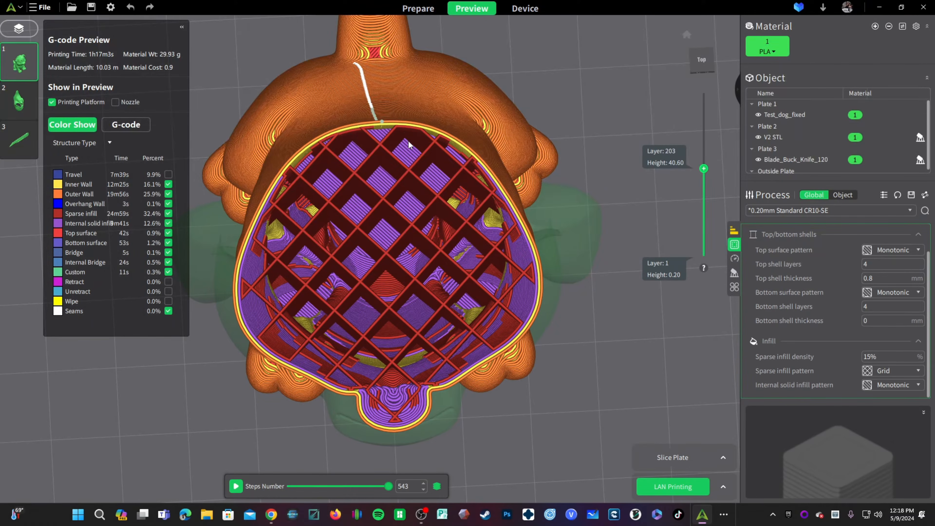
scroll(785, 258, up, 2)
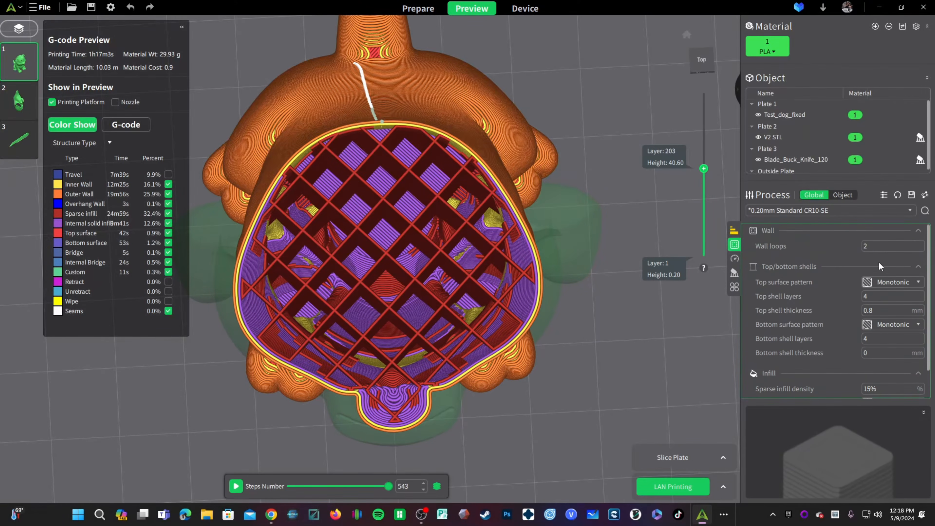
drag(870, 246, 848, 244)
text(3)
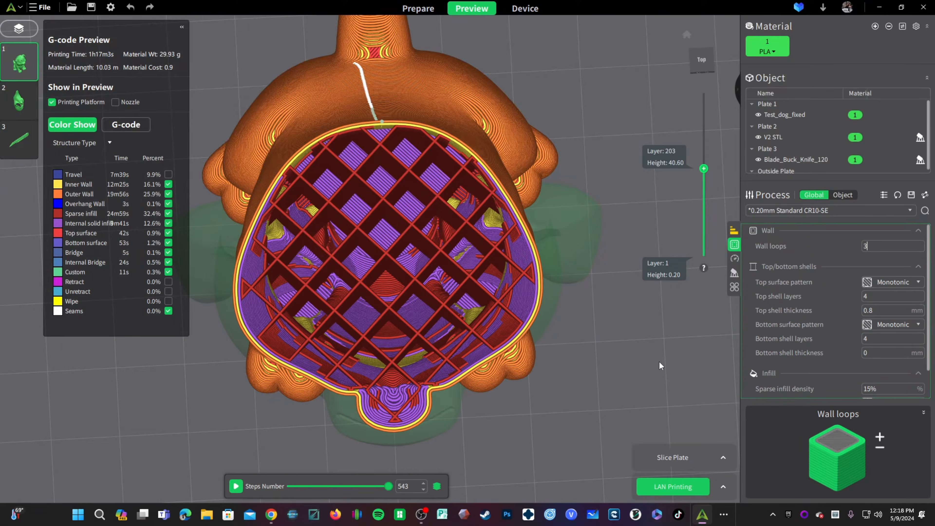
click(659, 362)
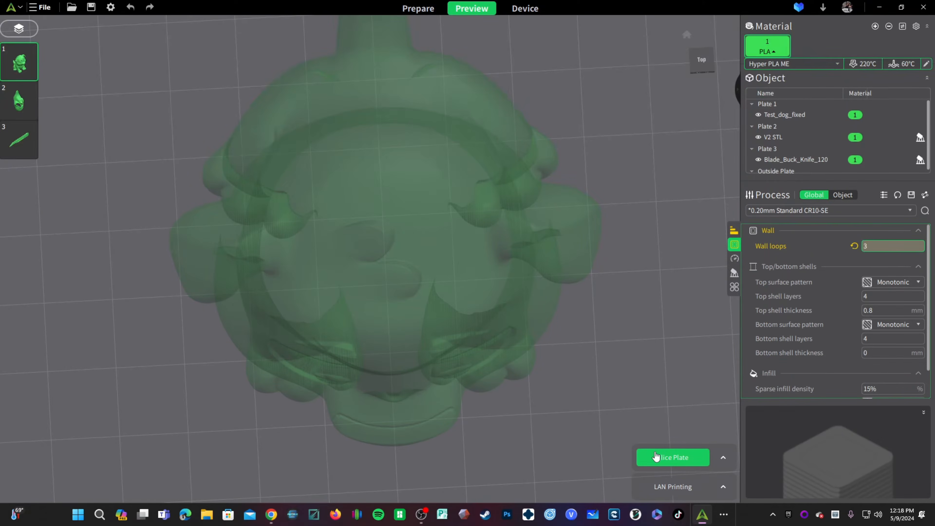
click(656, 457)
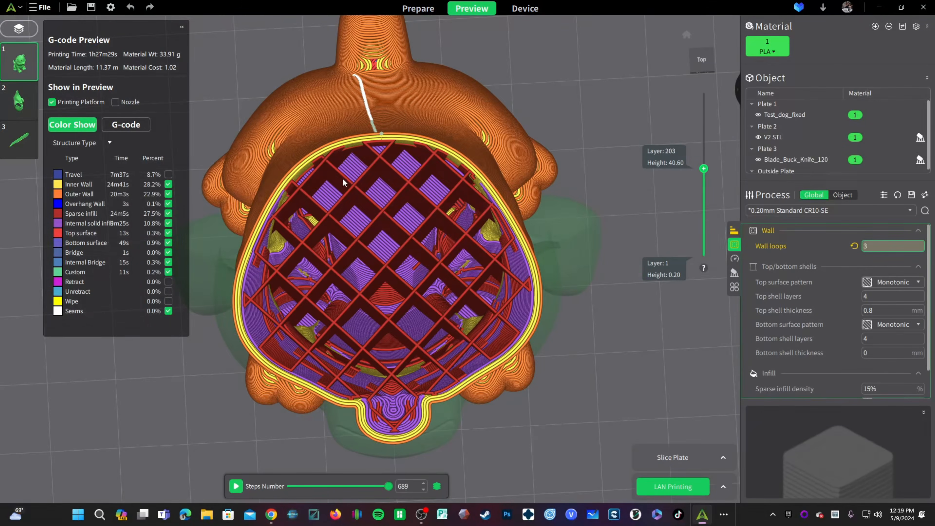
- Examine the dog's wall loops in the sliced preview at layers 203, 110 and 308, including a close look at the ear
scroll(342, 178, up, 2)
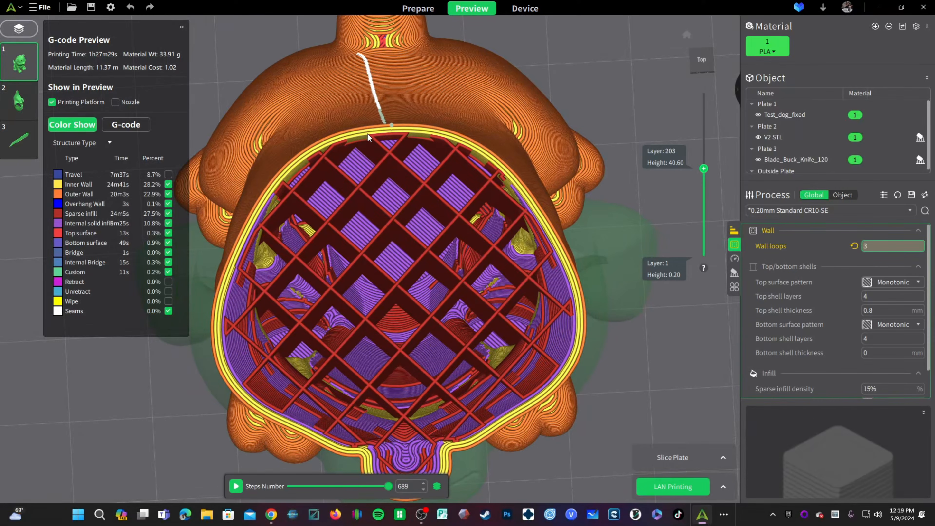
drag(703, 168, 710, 214)
drag(646, 401, 538, 373)
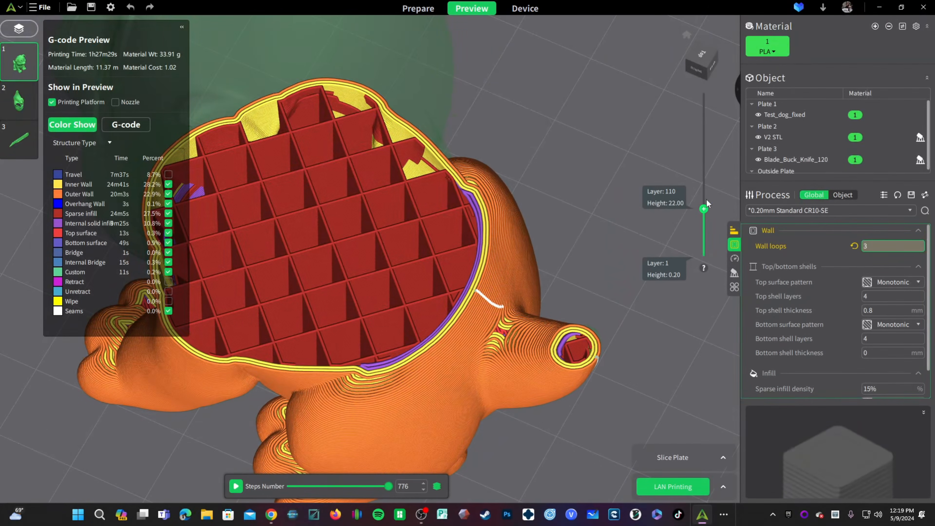
drag(704, 210, 703, 133)
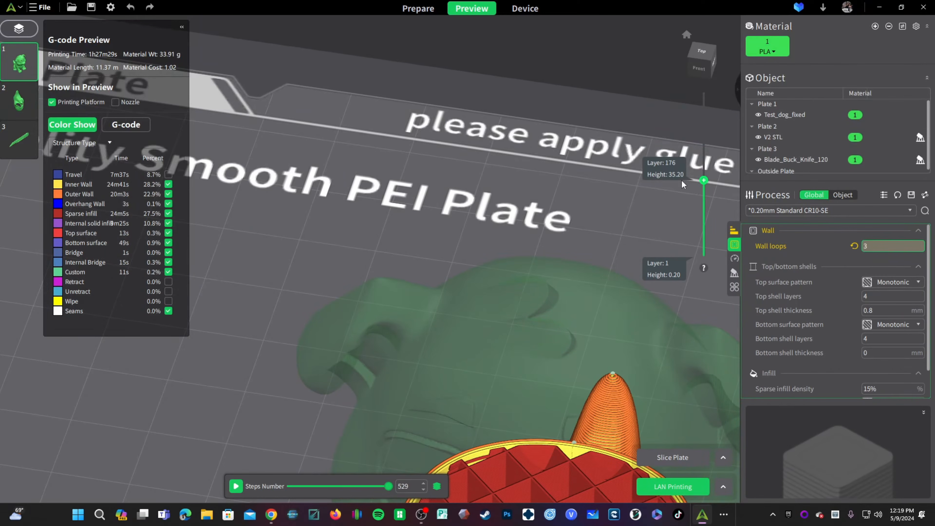
drag(681, 180, 690, 123)
drag(272, 334, 321, 320)
right_drag(322, 321, 256, 414)
scroll(260, 420, up, 3)
middle_drag(261, 421, 507, 234)
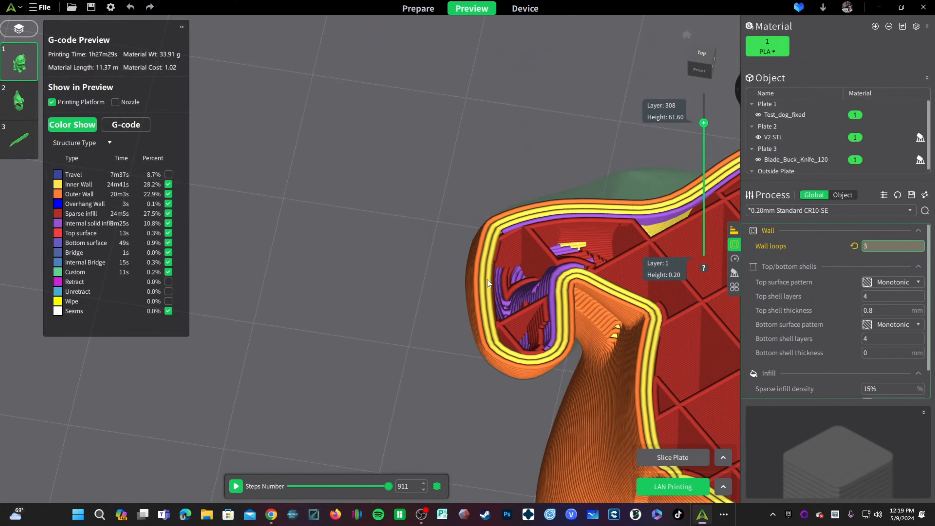
- Restore the sliced preview to the full 378 layers and inspect the dog's outer surface
drag(705, 123, 708, 82)
middle_drag(541, 196, 415, 140)
scroll(485, 216, down, 10)
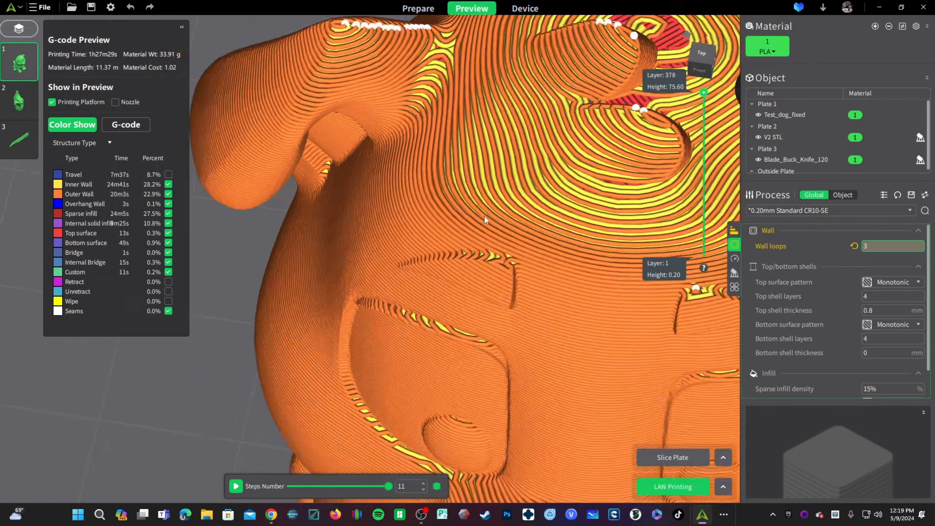
drag(418, 327, 619, 397)
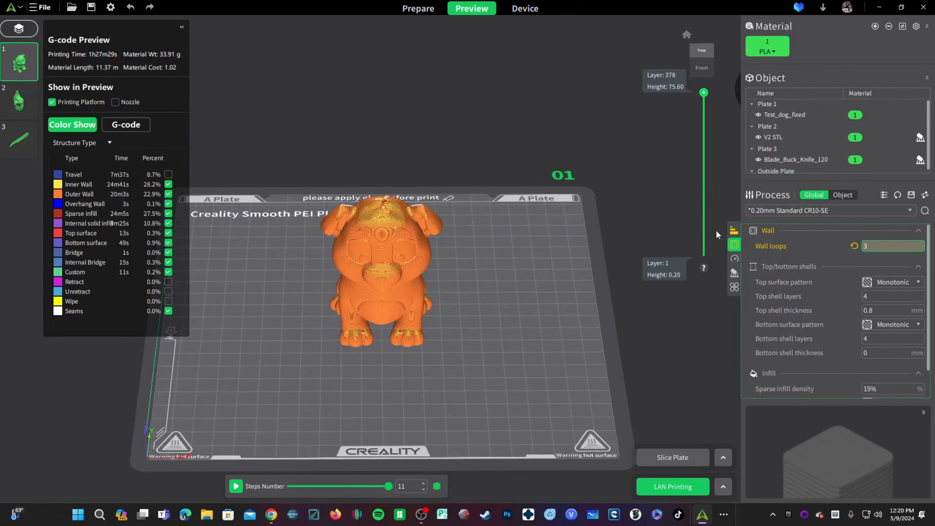
- Review the first-layer and other-layer speed settings and examine the fully sliced dog from several sides
click(734, 258)
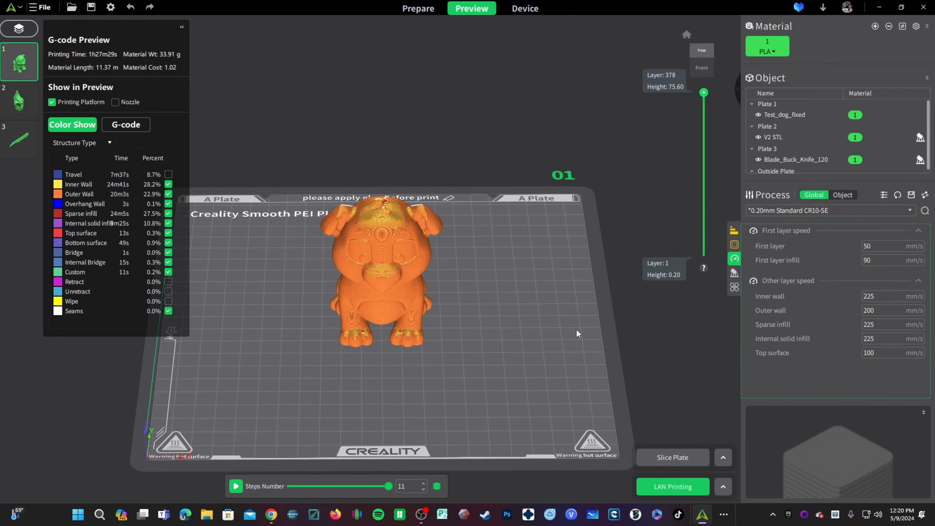
drag(541, 350, 495, 327)
drag(481, 285, 381, 384)
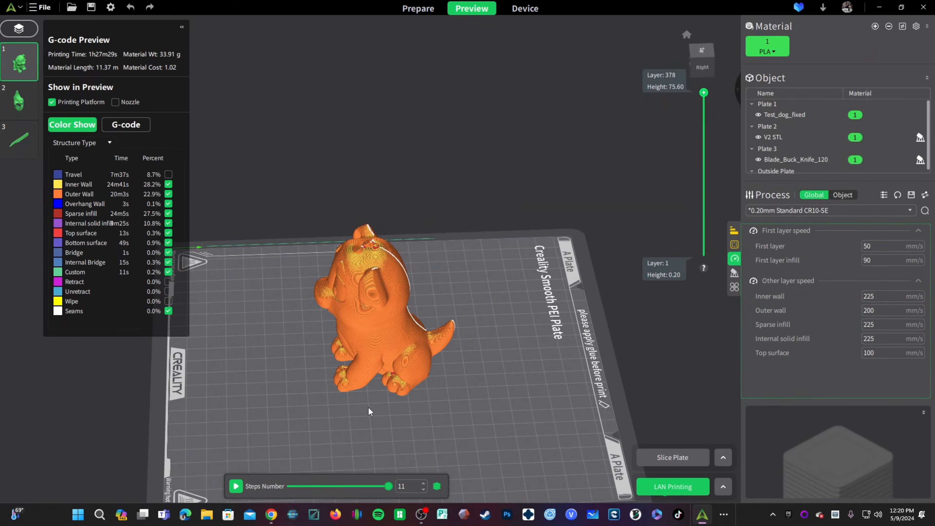
mouse_move(631, 389)
mouse_down()
mouse_move(653, 392)
mouse_move(646, 398)
mouse_up()
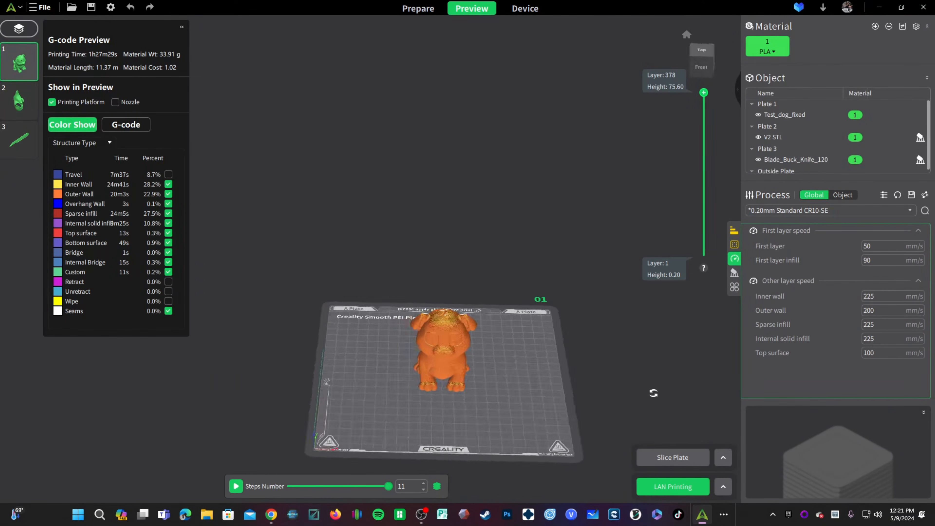
scroll(494, 412, up, 7)
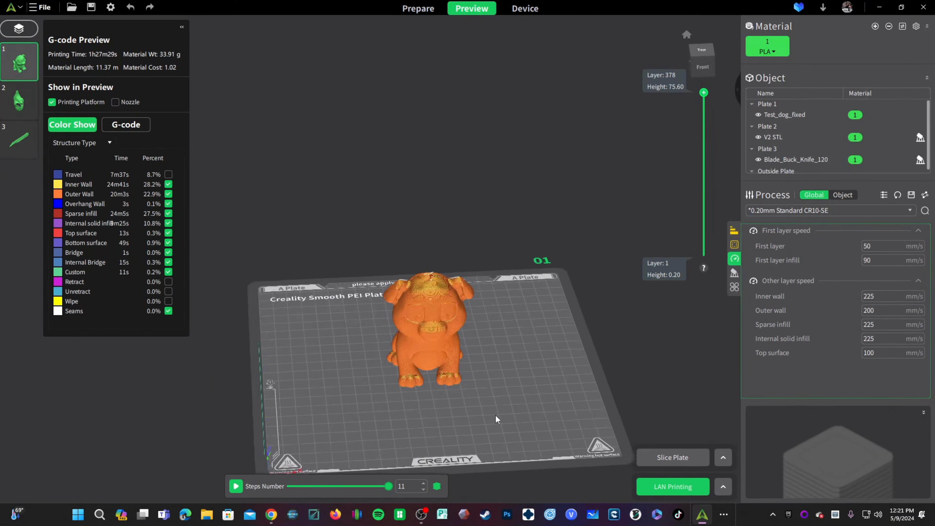
drag(491, 408, 448, 400)
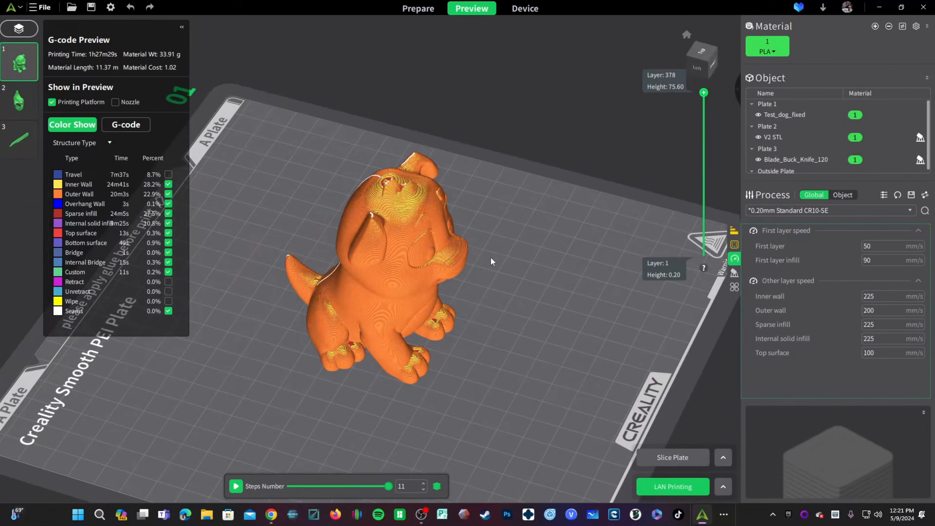
drag(532, 342, 400, 262)
drag(273, 397, 493, 391)
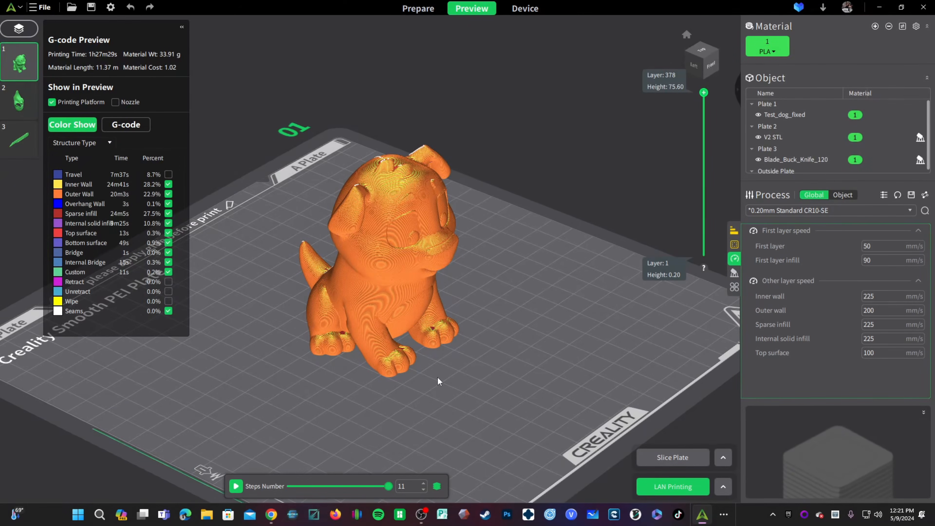
scroll(551, 316, up, 5)
drag(557, 313, 540, 372)
scroll(553, 370, down, 3)
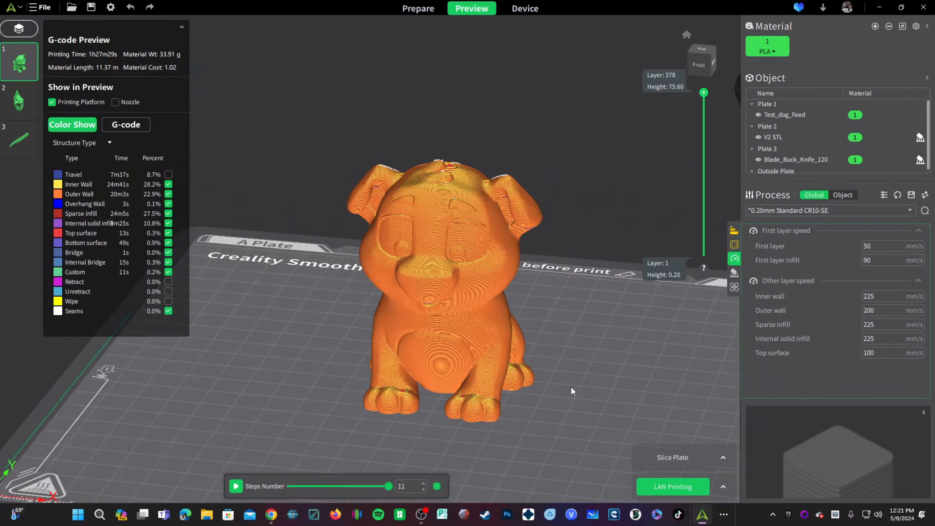
scroll(544, 383, down, 3)
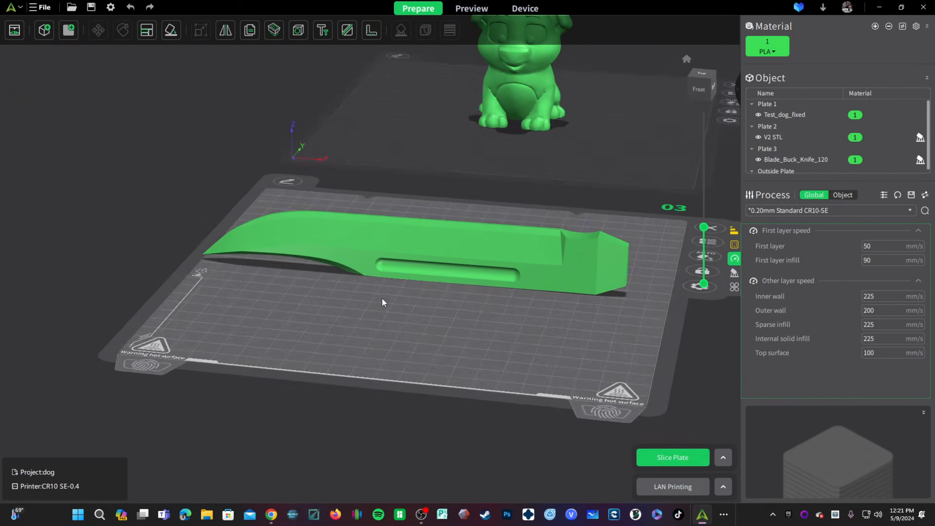
- Inspect the unsliced knife model on plate 3 from its side and end, including the engraved BUCK lettering
drag(381, 297, 476, 255)
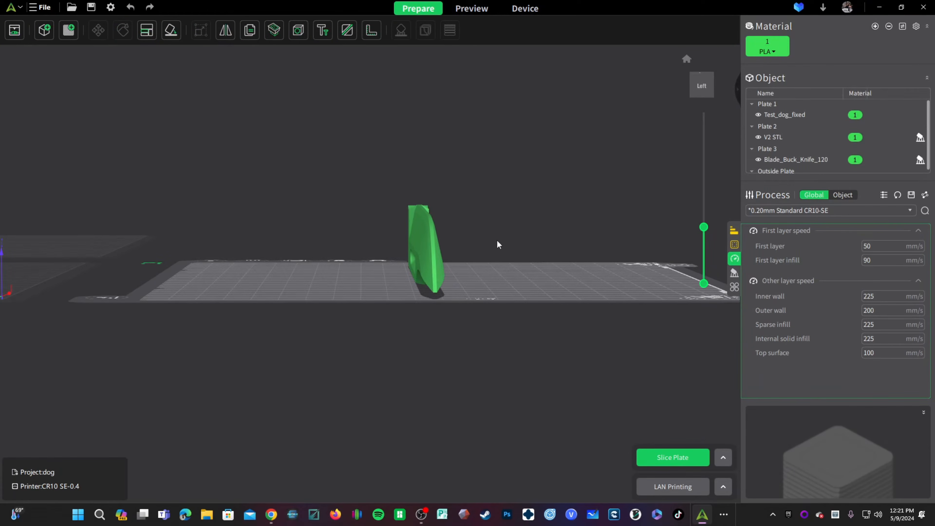
drag(540, 298, 559, 330)
scroll(371, 327, up, 5)
drag(318, 336, 538, 359)
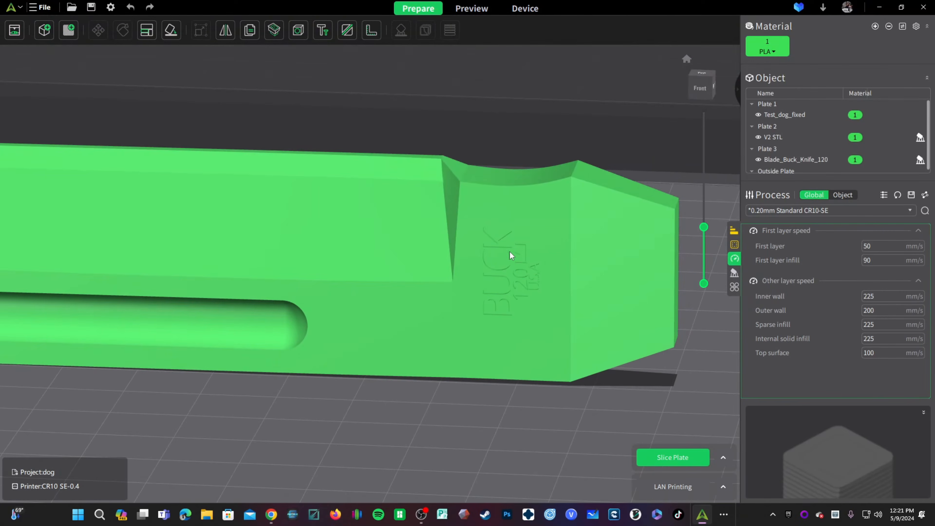
scroll(509, 255, down, 5)
- Inspect the mask model on plate 2 from the side, including how its narrow lower end meets the bed
right_drag(494, 285, 97, 352)
click(480, 266)
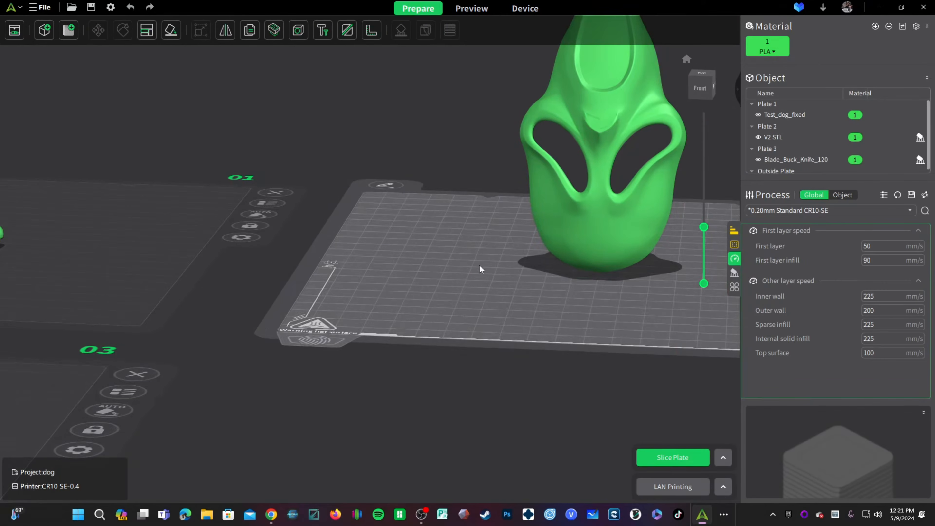
scroll(397, 428, down, 4)
drag(396, 428, 470, 401)
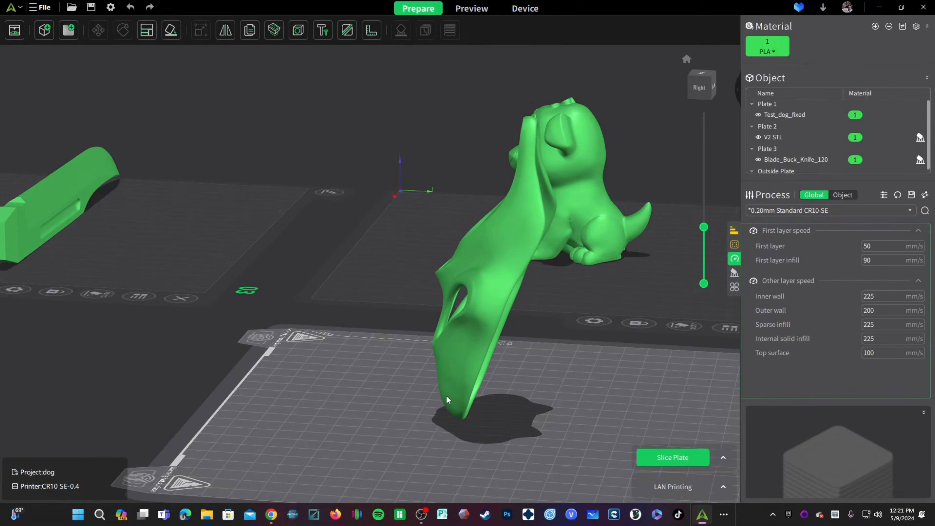
drag(366, 395, 397, 360)
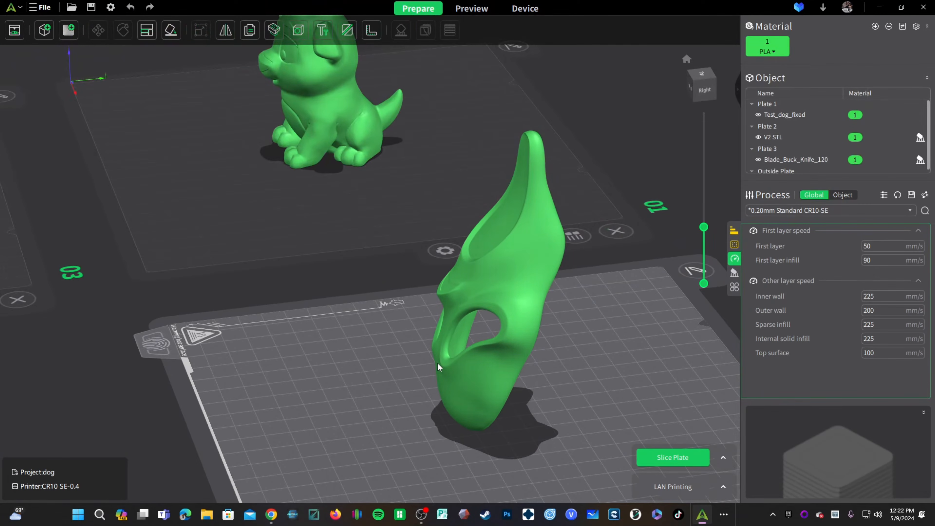
mouse_move(368, 356)
mouse_down()
mouse_move(640, 359)
mouse_move(362, 361)
mouse_up()
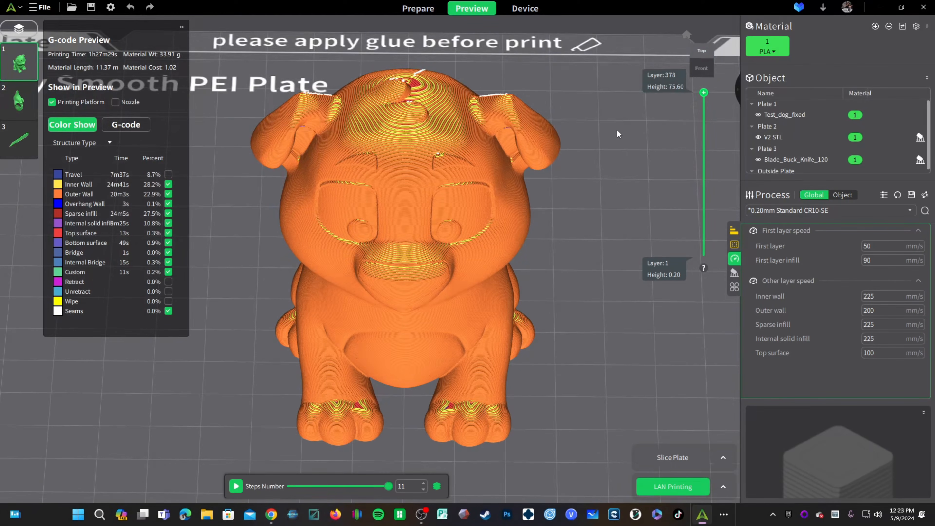
- Cut the dog's sliced preview down to layer 1, and set the first layer speed to 40 mm/s and first layer infill to 70 mm/s
drag(704, 92, 704, 269)
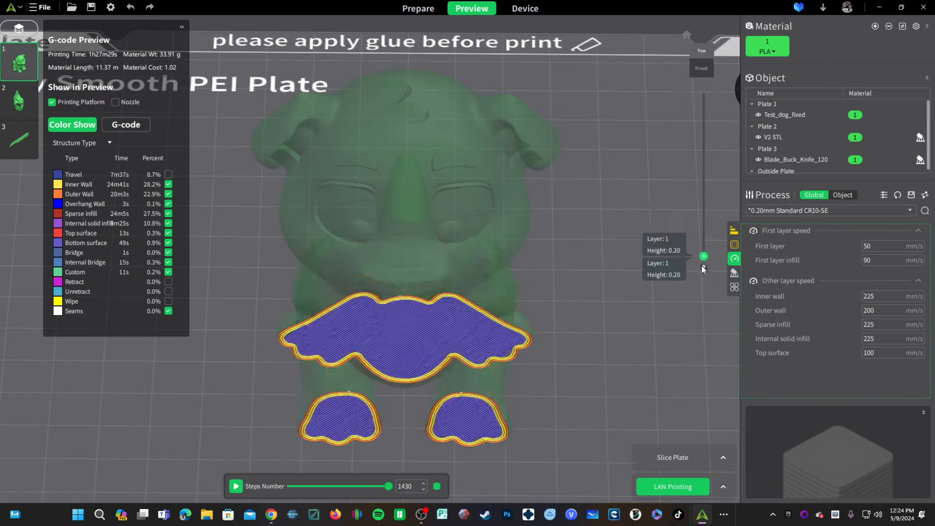
drag(566, 398, 592, 435)
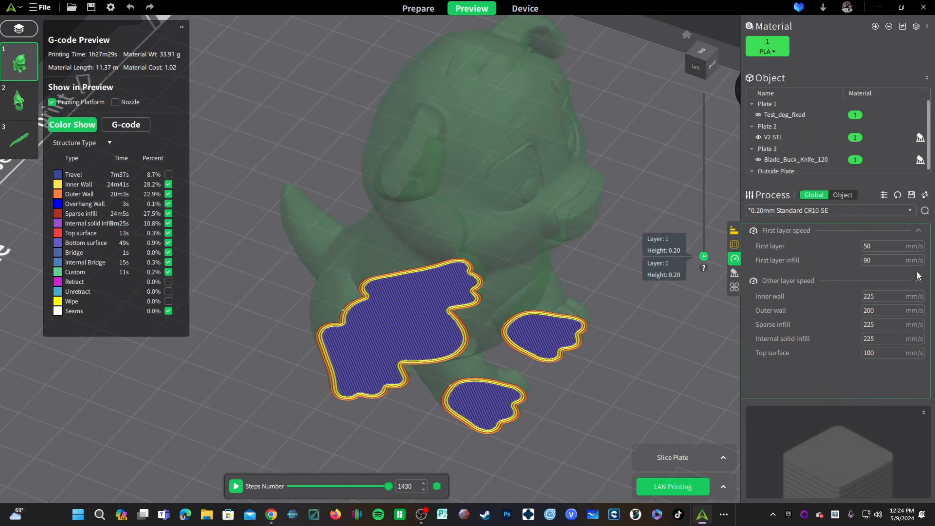
click(874, 243)
text(40)
click(876, 262)
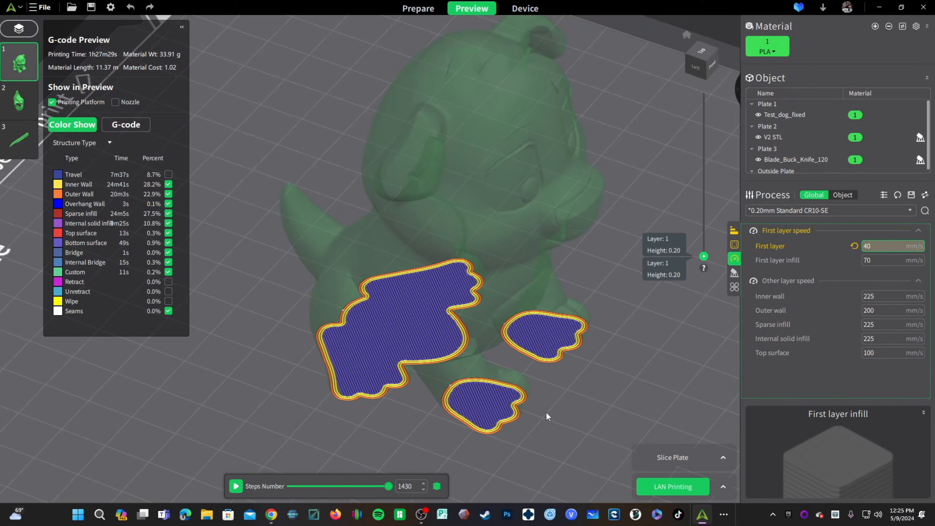
- Show all 378 layers again and set the inner wall speed to 190 mm/s and outer wall speed to 180 mm/s
drag(702, 259, 751, 59)
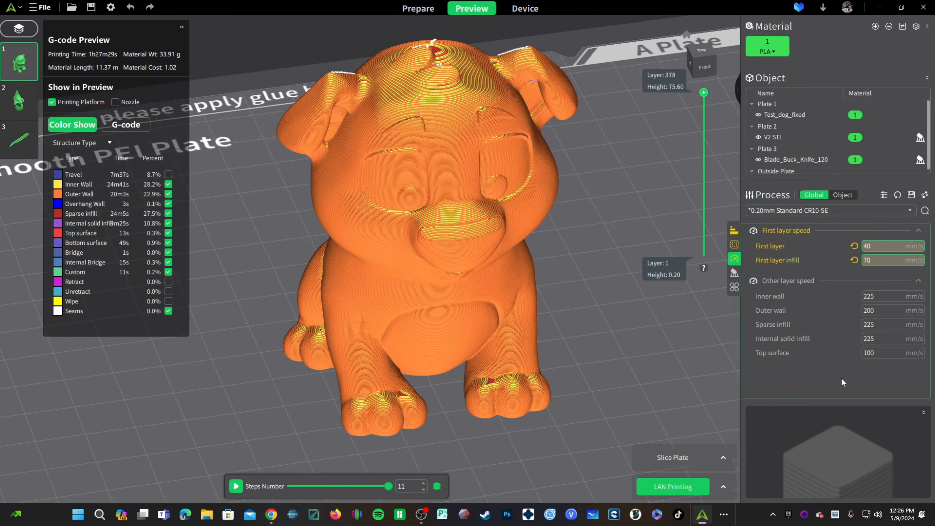
drag(890, 299, 842, 298)
text(190)
key(Return)
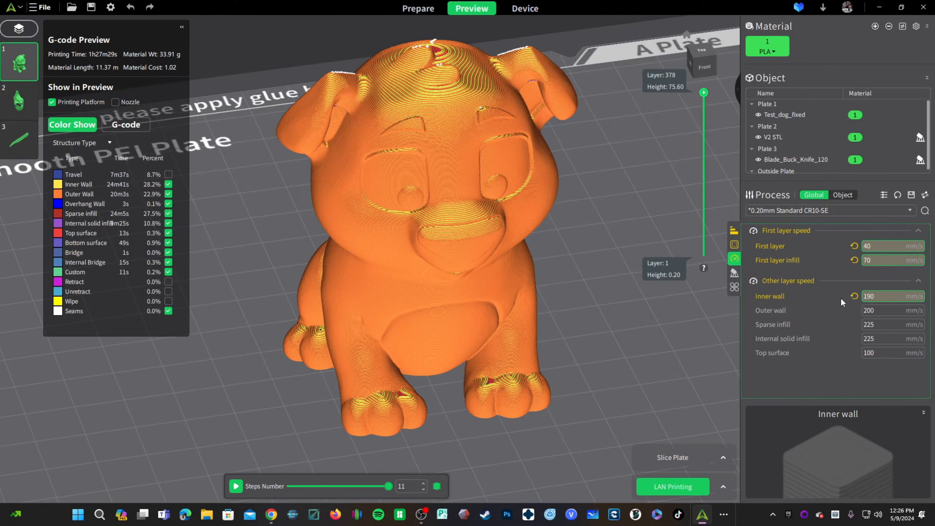
text(180)
key(Tab)
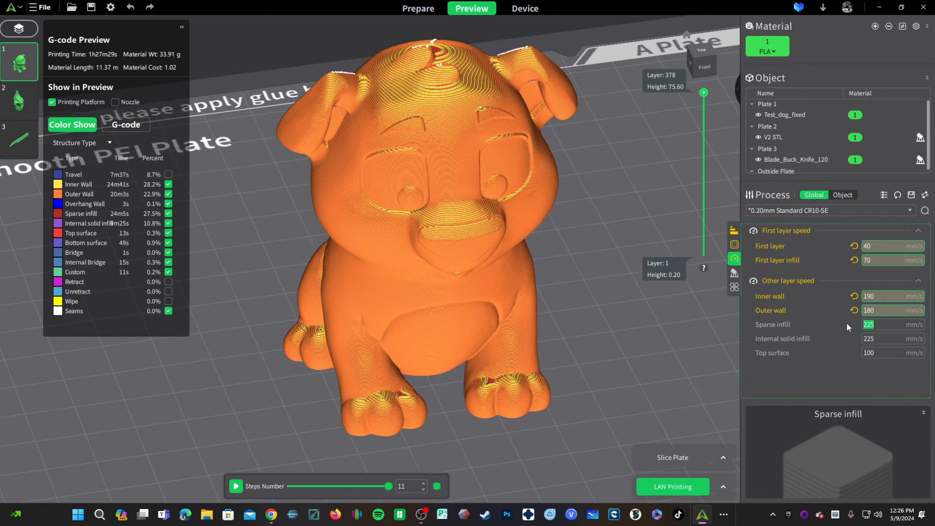
- Set the sparse infill and internal solid infill speeds to 180 mm/s and the top surface speed to 90 mm/s
key(Tab)
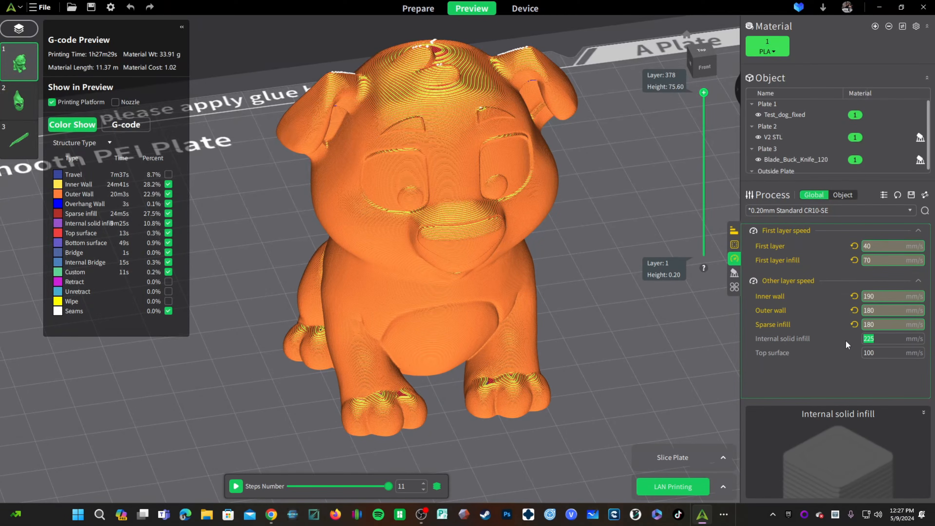
key(Tab)
text(90)
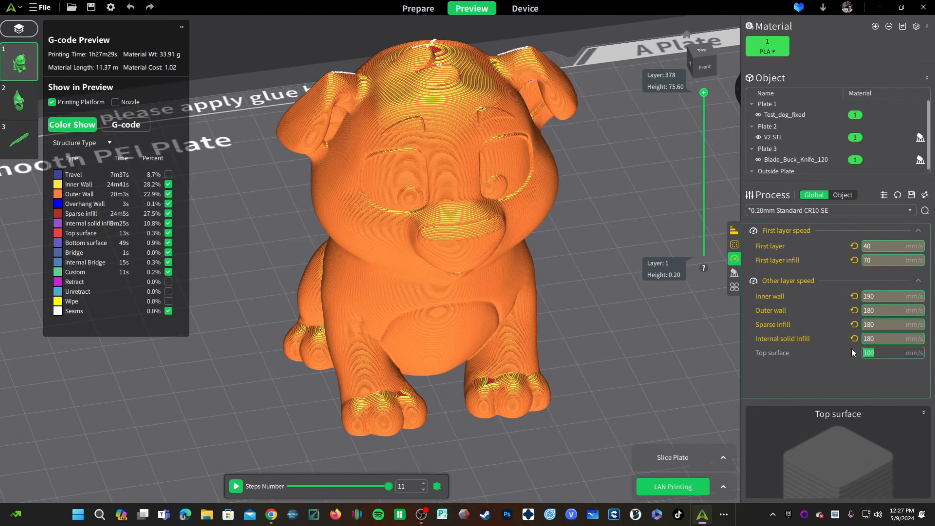
key(Return)
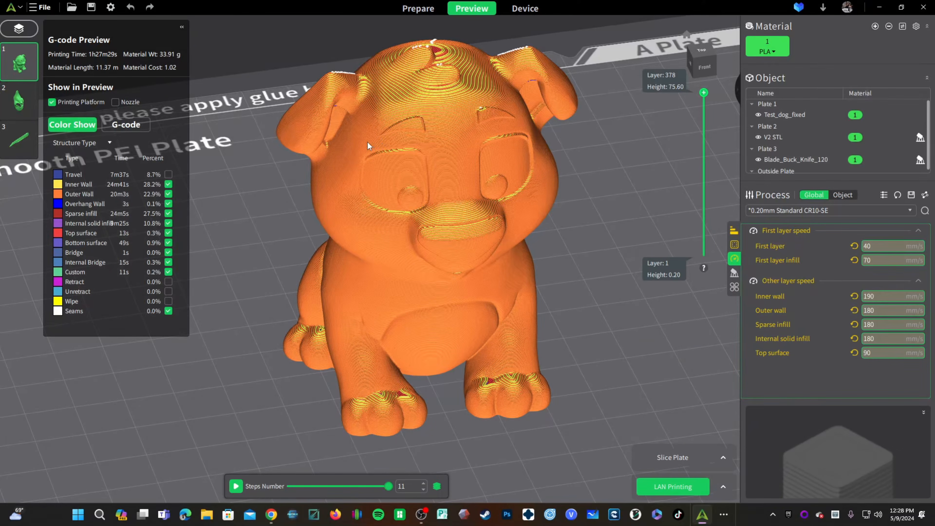
- Show the advanced process settings and look through the full list of speed parameters
drag(628, 366, 677, 385)
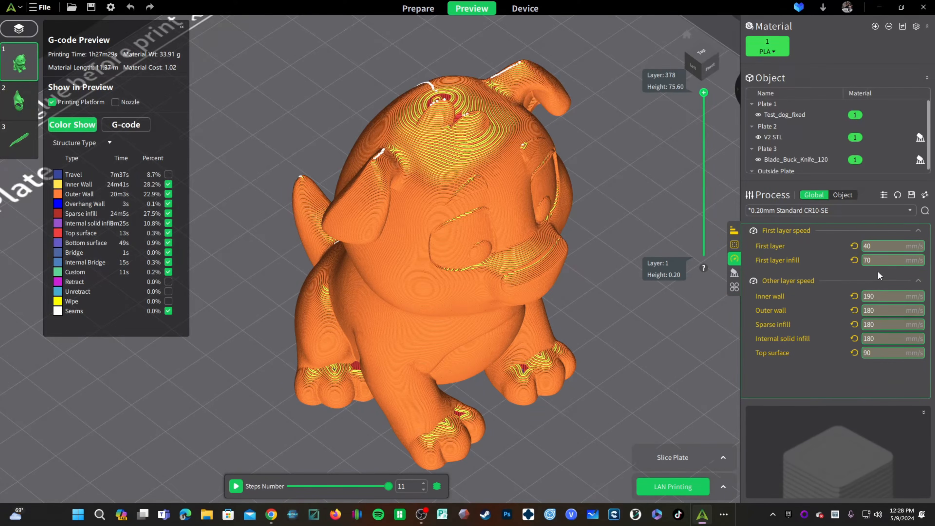
click(883, 196)
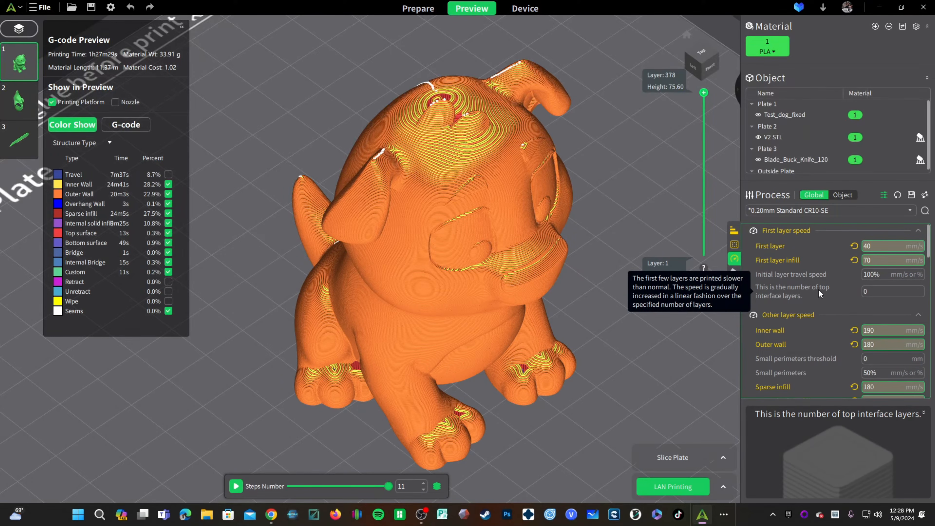
scroll(818, 289, down, 5)
scroll(804, 317, down, 6)
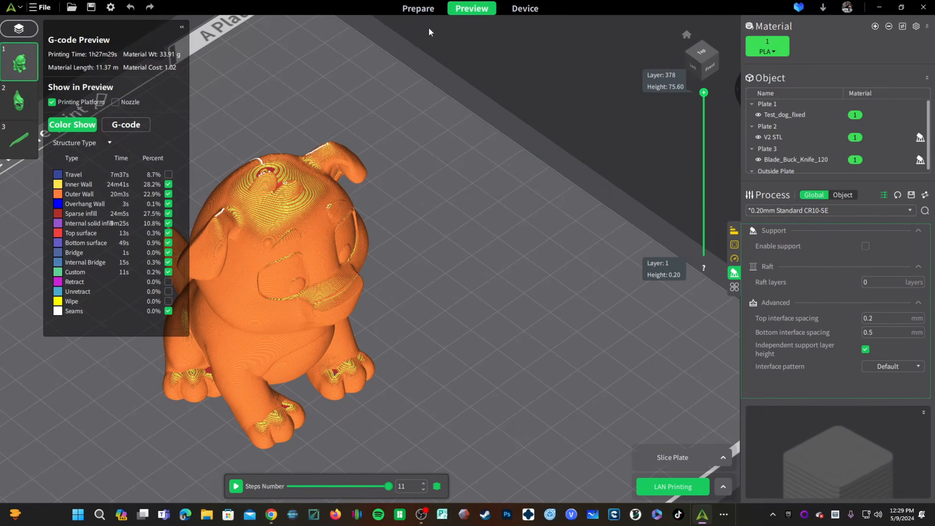
- Return to model preparation and enable supports for the mask with the Tree(auto) type
click(423, 7)
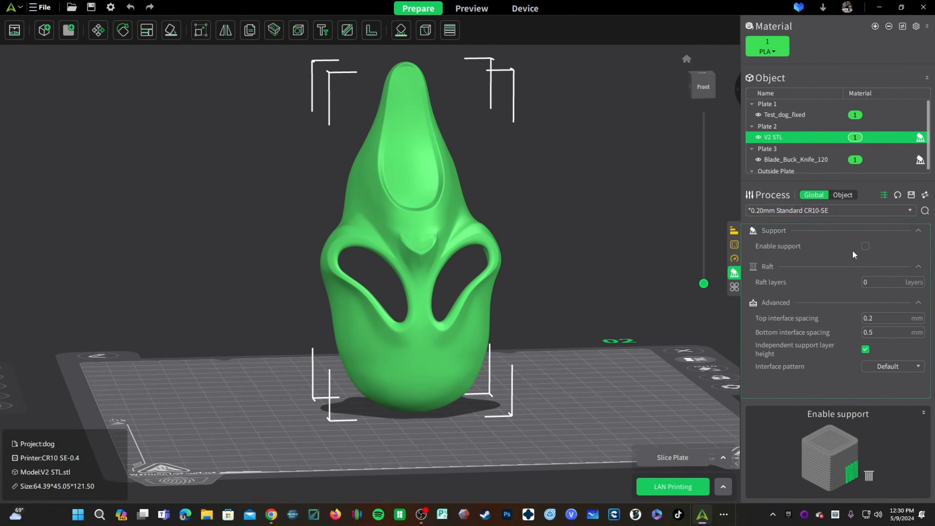
click(865, 246)
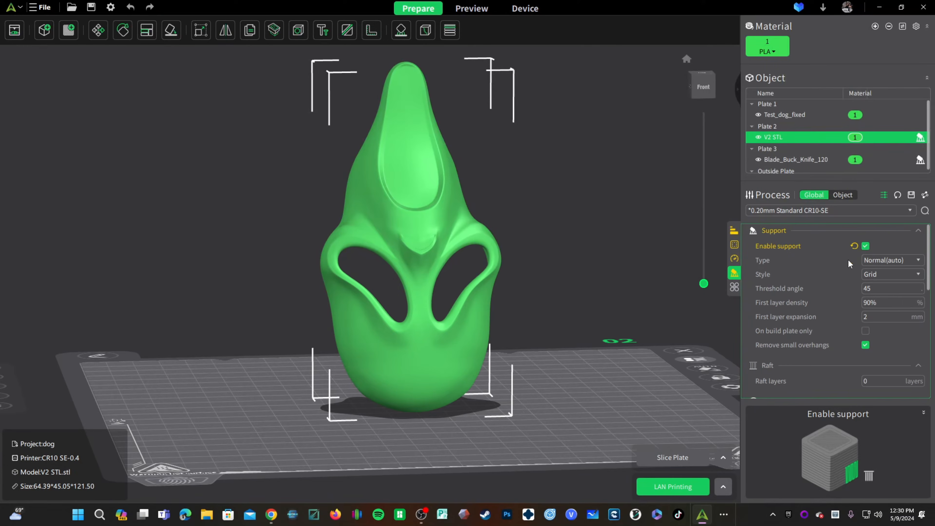
click(869, 260)
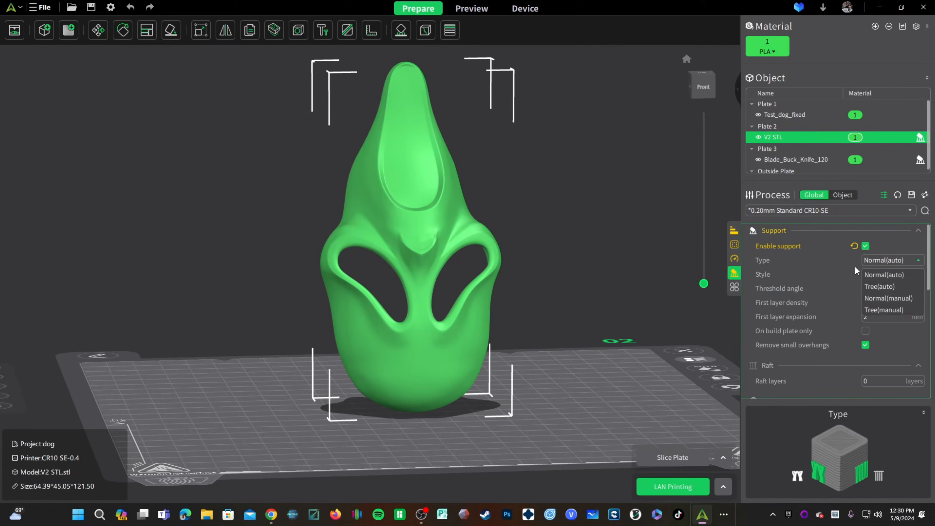
click(868, 286)
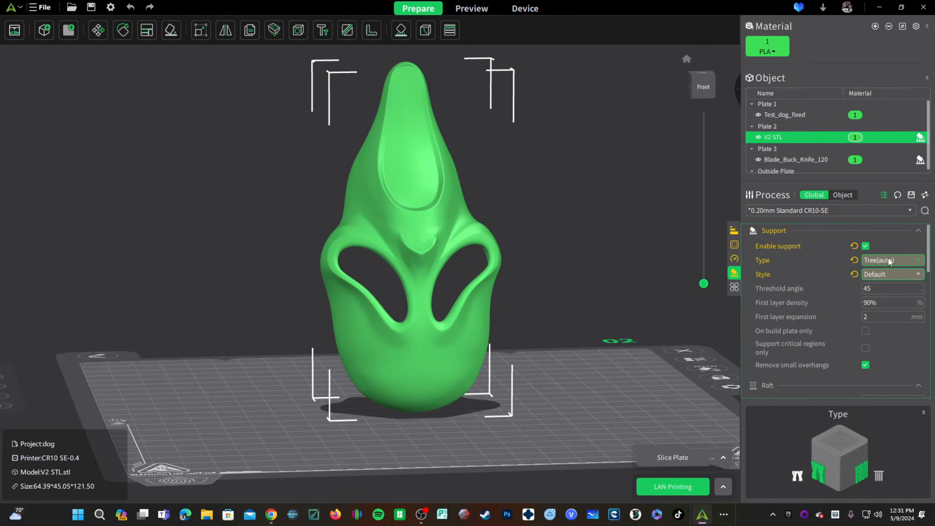
click(402, 31)
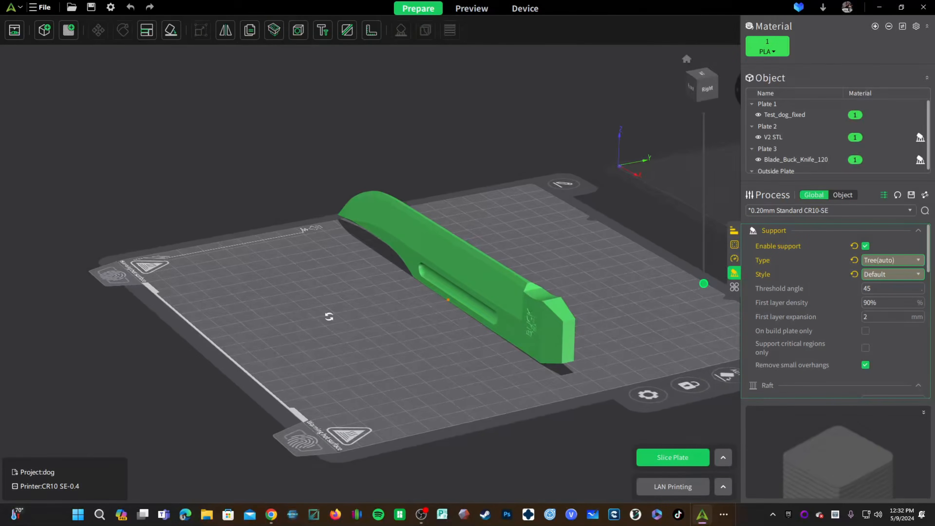
- Set the raft layers to 2 and slice plate 2 with the mask
drag(328, 315, 409, 349)
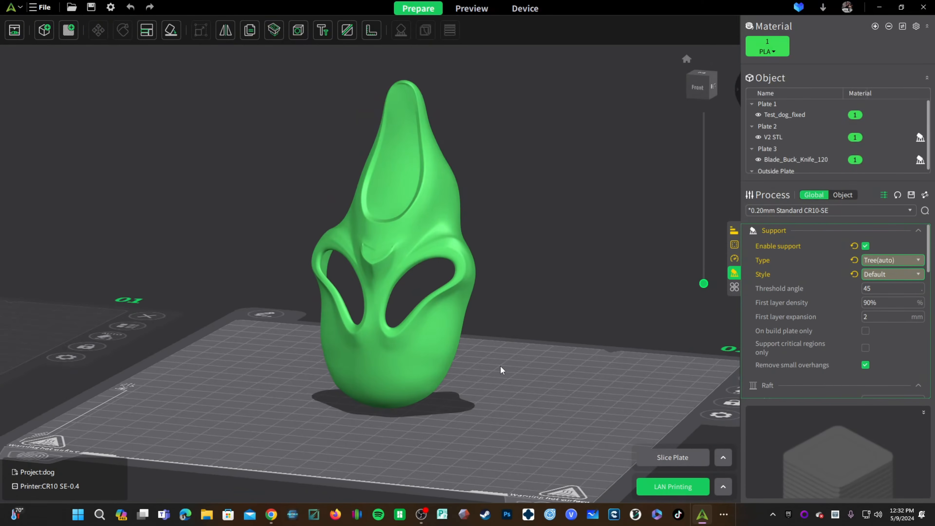
drag(503, 368, 332, 387)
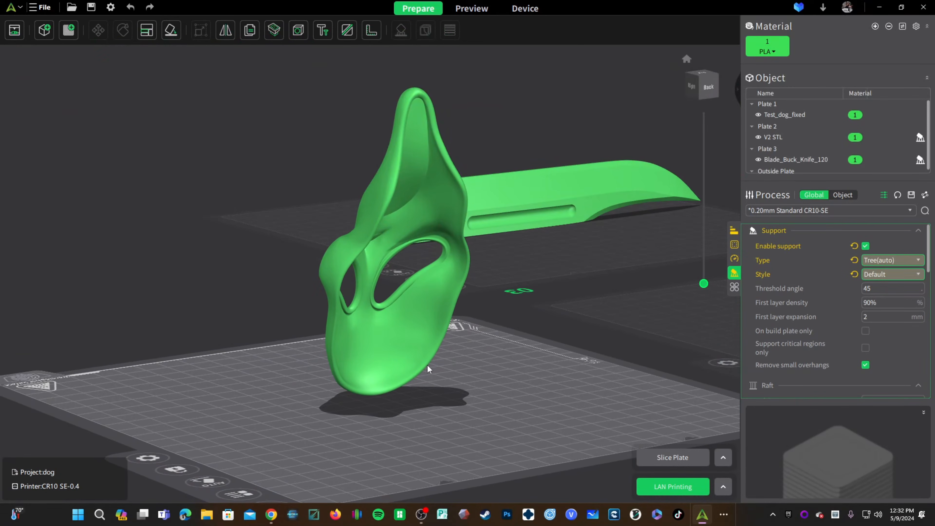
drag(288, 433, 505, 447)
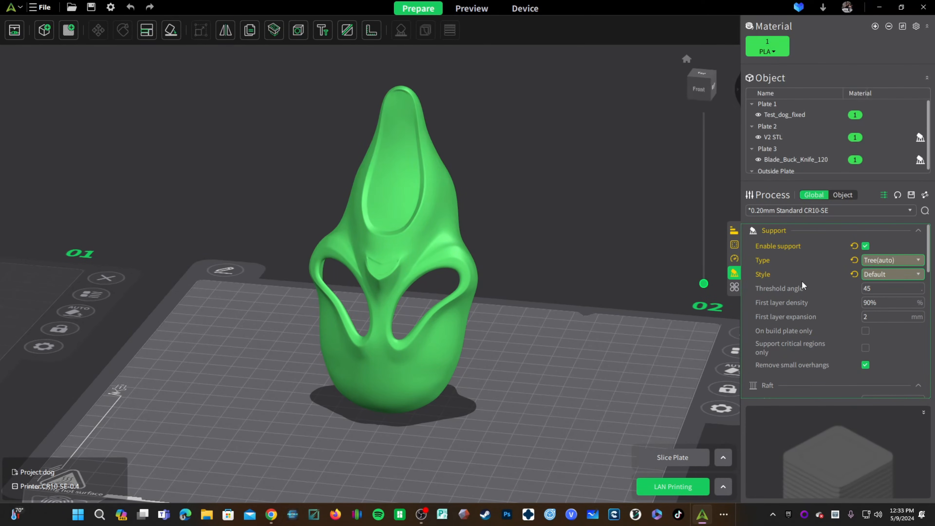
scroll(802, 282, down, 6)
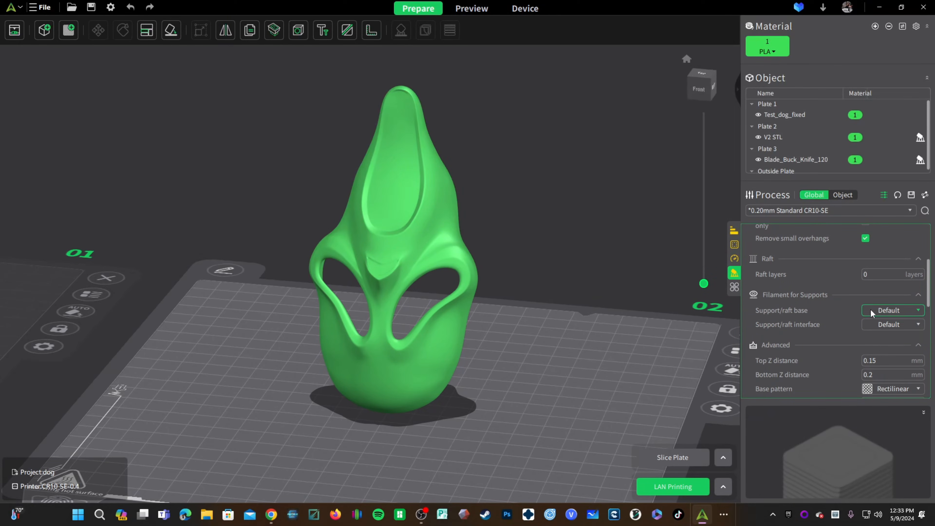
click(886, 274)
key(BackSpace)
text(2)
click(617, 273)
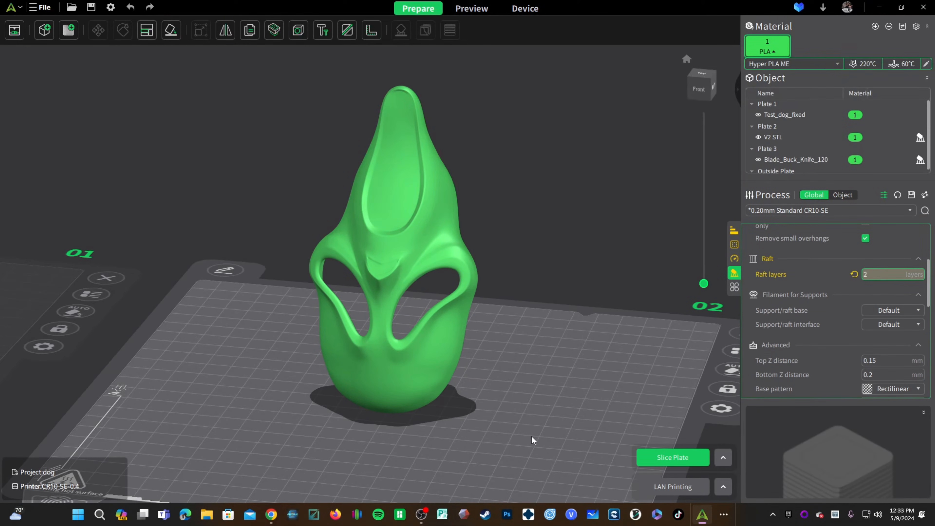
click(685, 465)
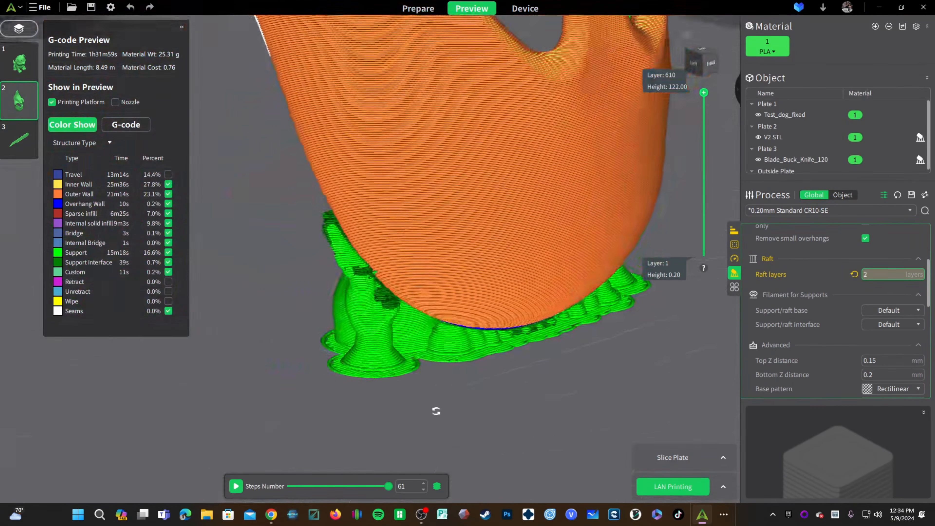
- Inspect the base and the tree supports in the mask's sliced preview from the front and the back
right_drag(436, 411, 650, 441)
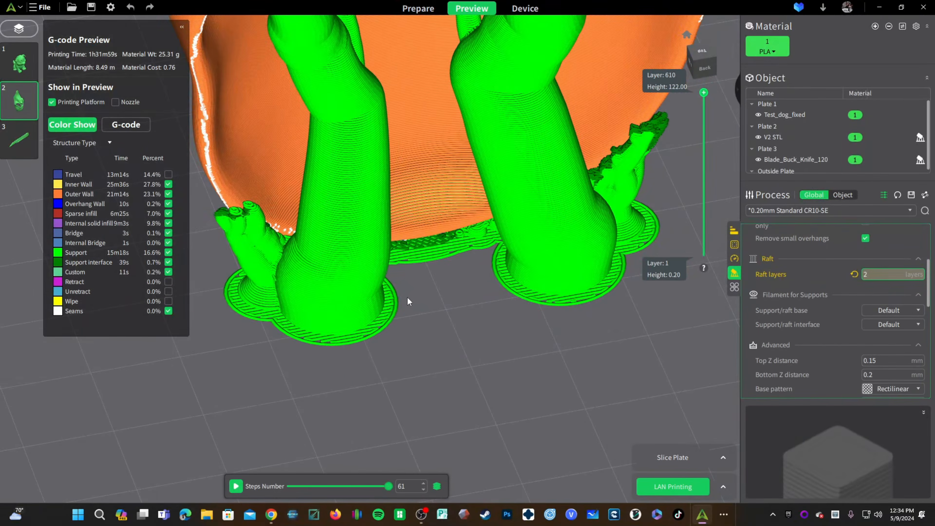
right_drag(581, 375, 504, 416)
drag(880, 274, 852, 275)
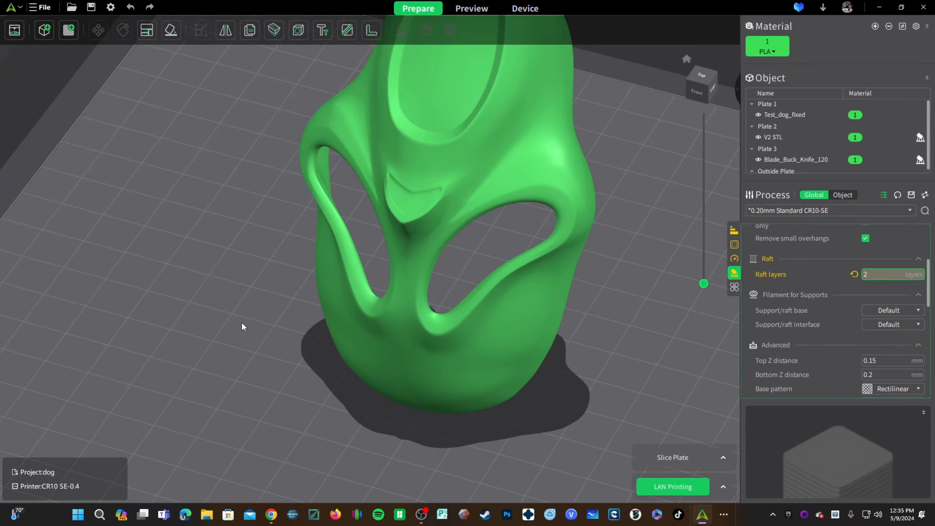
- Make plate 3 with the knife blade the active plate and open the raft layers value for editing
scroll(241, 322, down, 6)
middle_drag(216, 363, 563, 287)
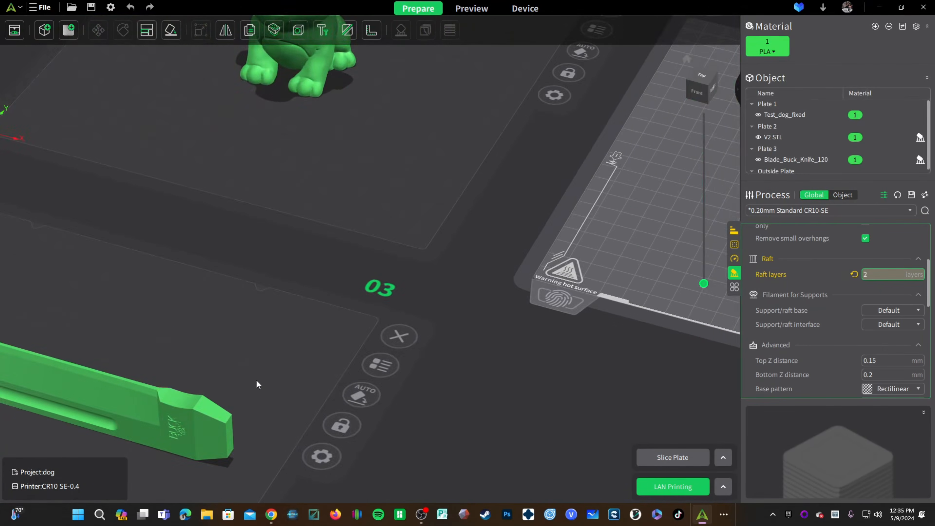
middle_drag(256, 379, 559, 311)
click(516, 321)
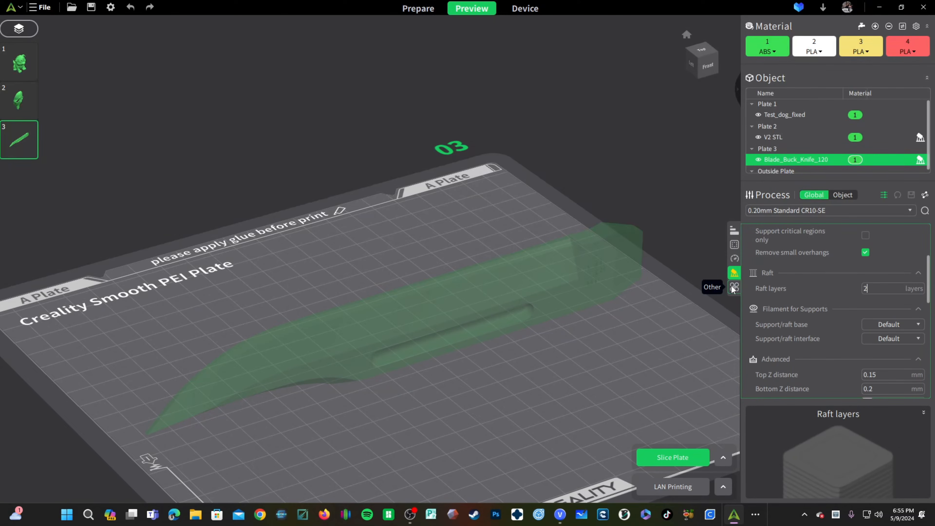
drag(873, 290, 855, 291)
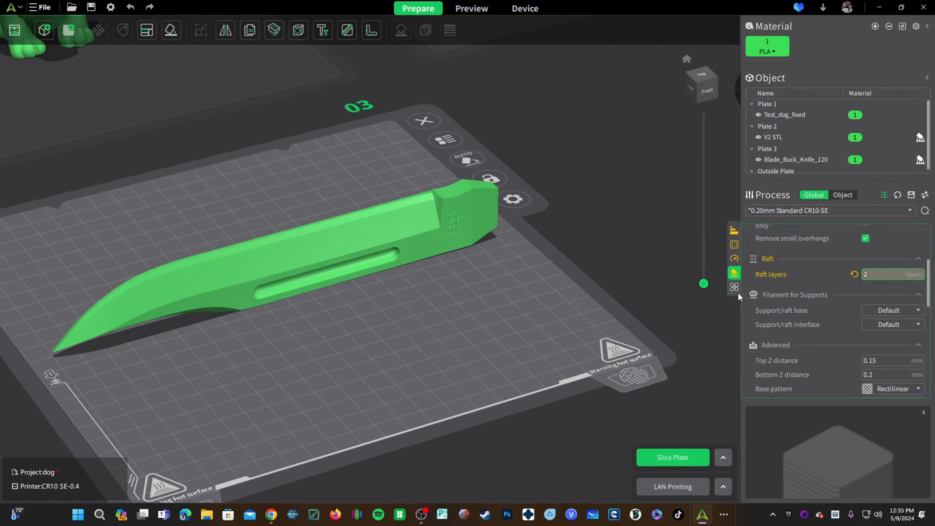
- Set the bed adhesion brim type to Auto for the knife blade
click(734, 291)
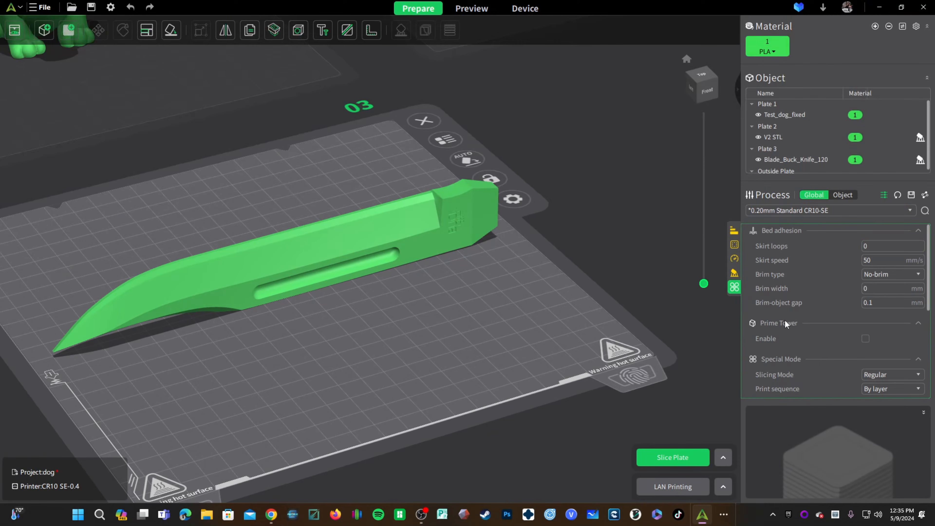
click(873, 276)
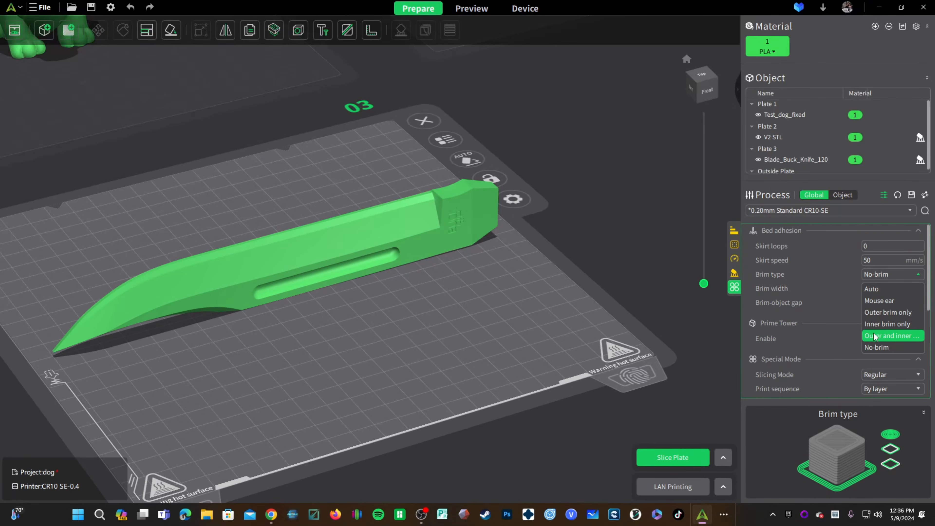
click(880, 290)
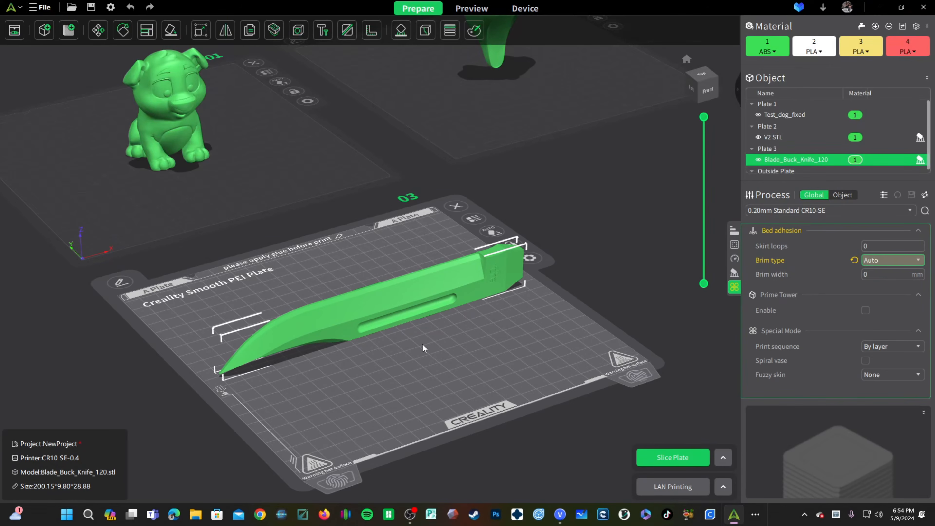
- Slice plate 3 and examine the knife blade's brim and supports from underneath
click(665, 458)
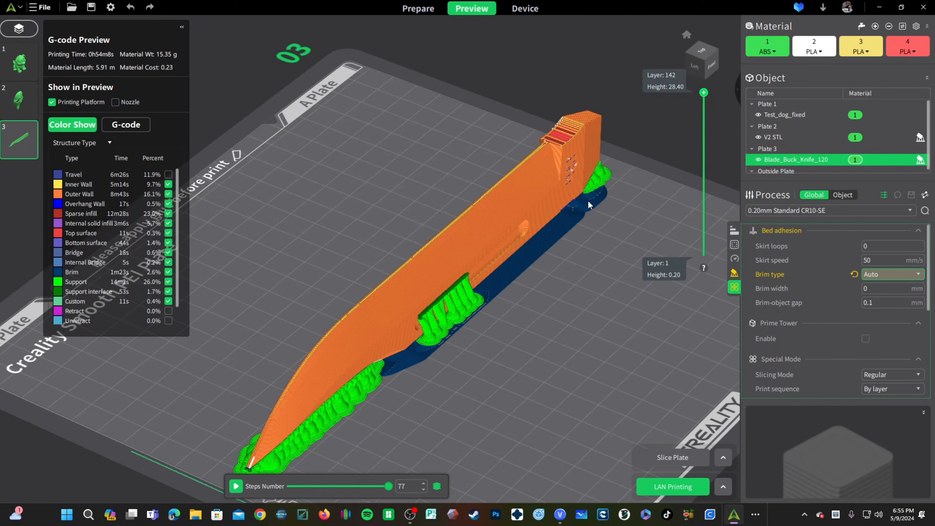
drag(486, 293, 478, 125)
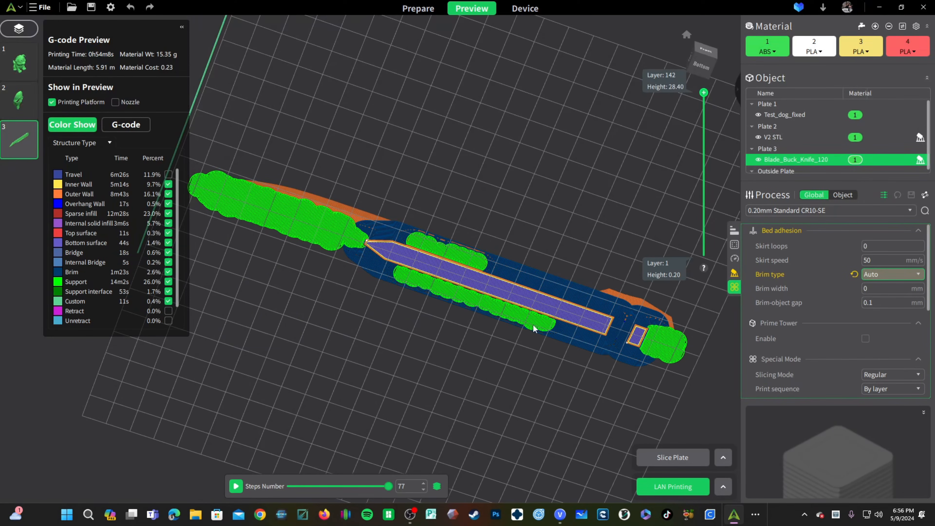
drag(365, 239, 659, 376)
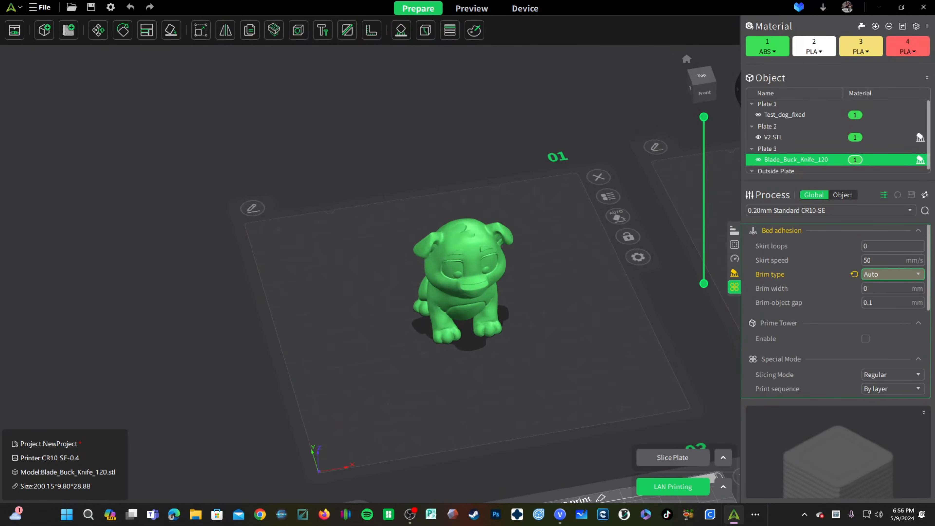
- Slice plate 1 with the dog and examine the brim around its feet from below and above
click(540, 322)
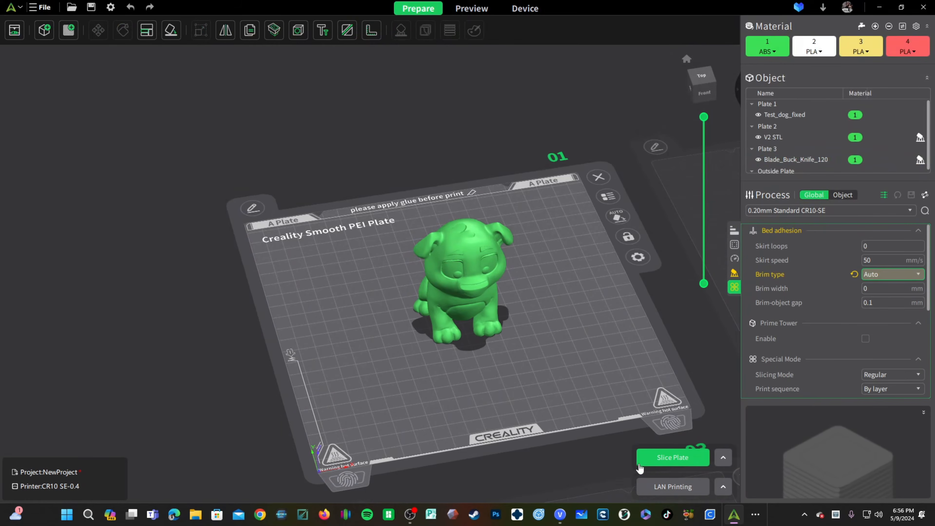
click(662, 457)
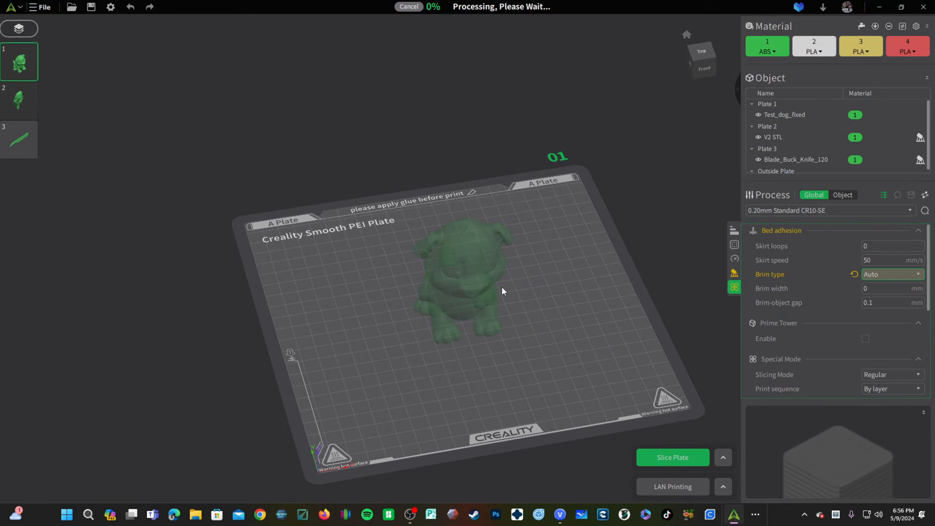
scroll(526, 339, up, 4)
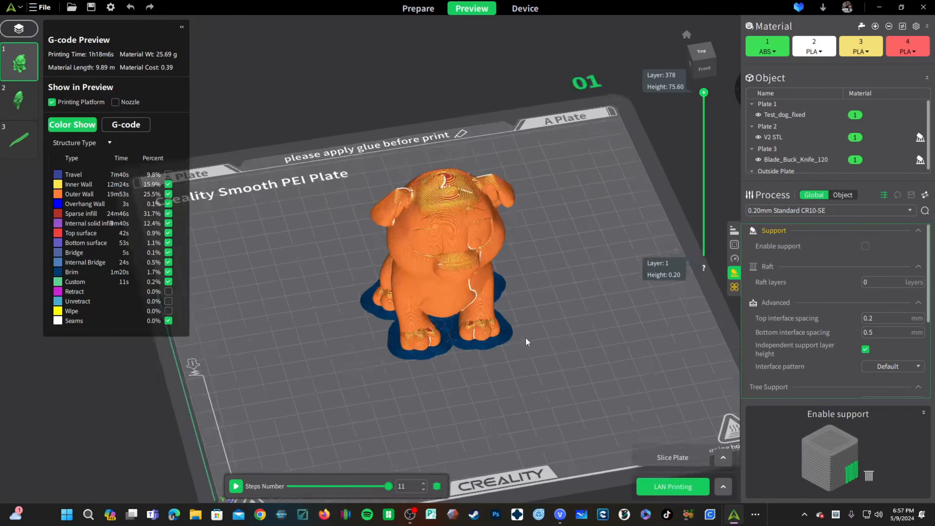
right_drag(526, 339, 525, 241)
drag(526, 242, 530, 175)
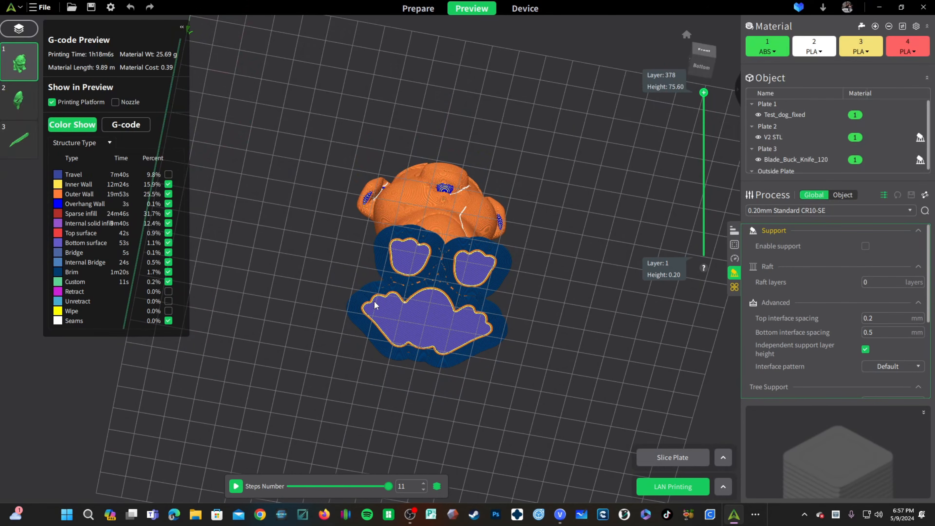
drag(552, 352, 636, 485)
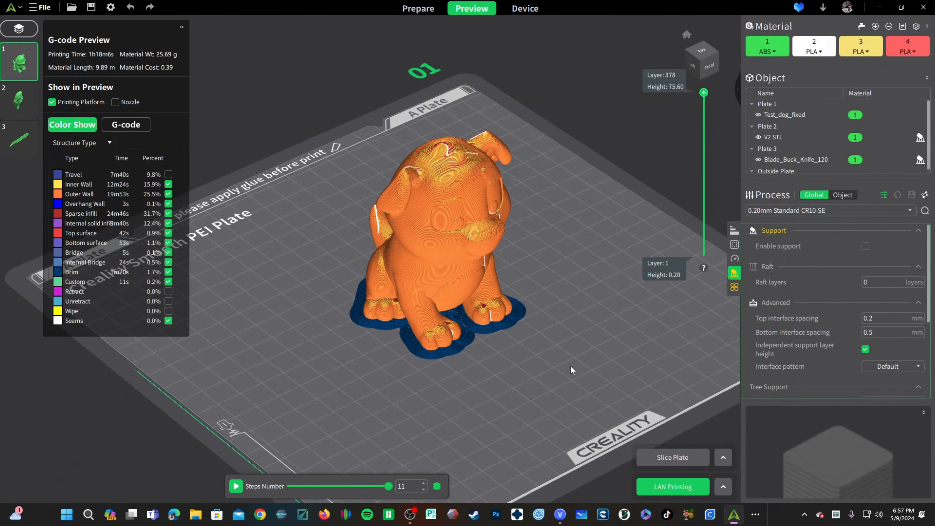
scroll(571, 364, up, 3)
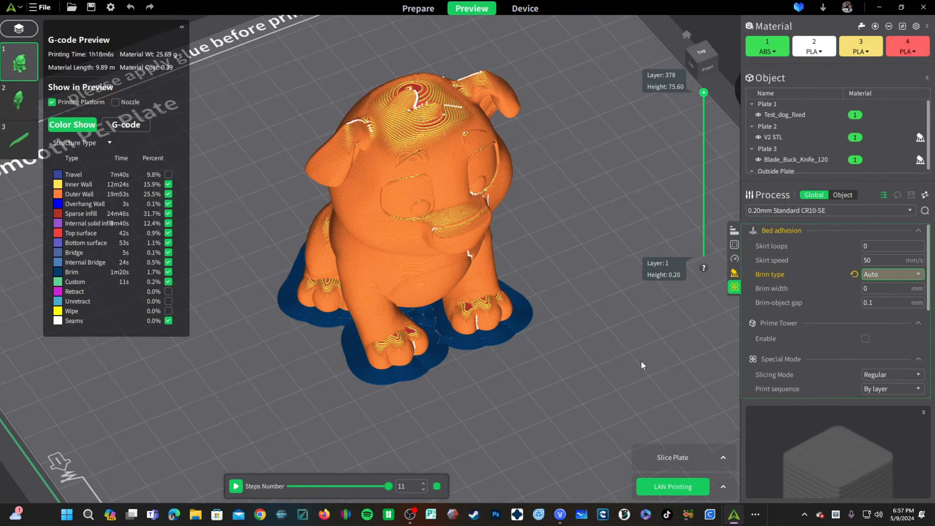
- Set the brim type to Mouse ear with a 6 mm brim width and re-slice the dog's plate
click(888, 275)
click(876, 302)
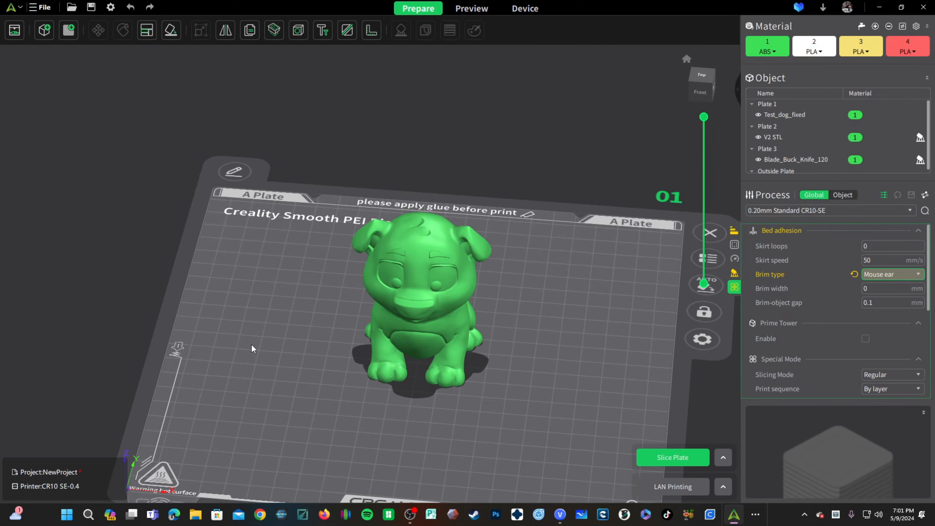
click(876, 289)
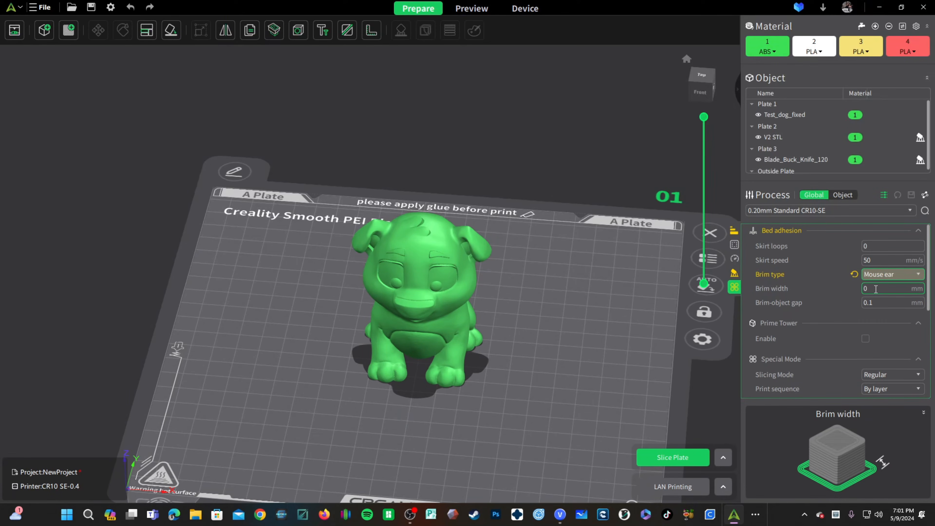
drag(876, 289, 836, 281)
text(6)
middle_drag(548, 343, 542, 341)
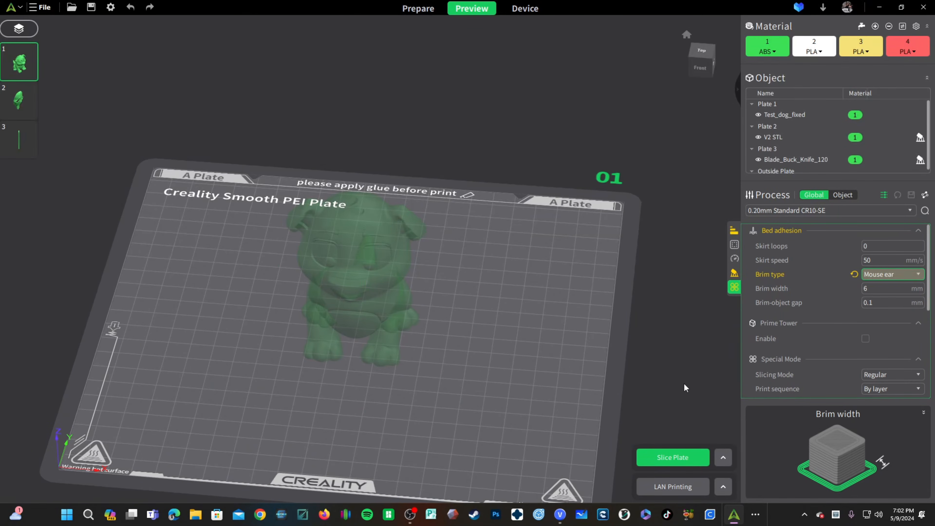
click(682, 457)
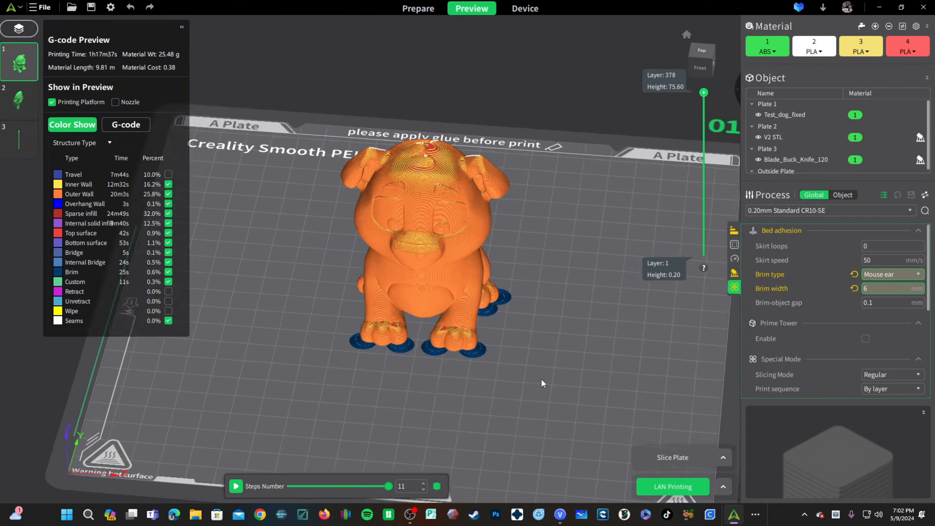
- Examine the mouse ear brims around the dog's feet from underneath in the sliced preview
scroll(541, 379, up, 3)
right_drag(541, 378, 515, 246)
drag(515, 246, 367, 186)
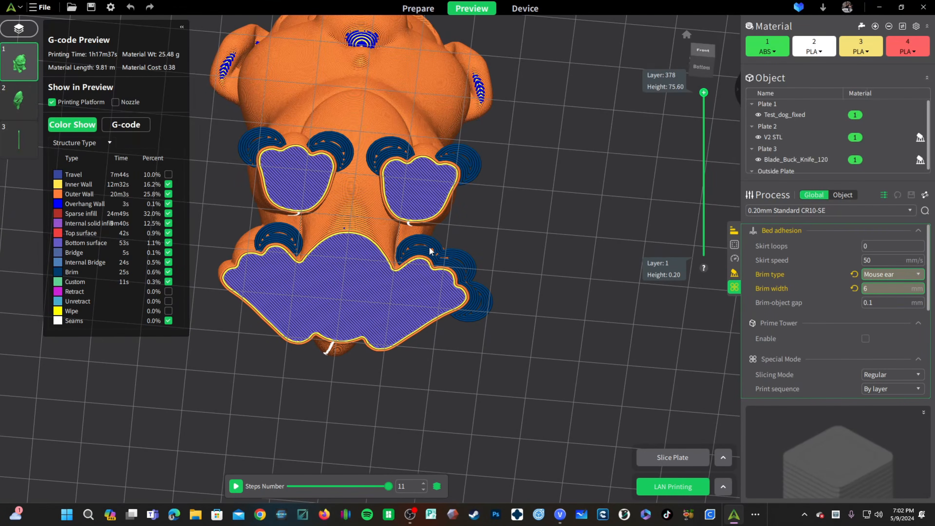
key(0)
drag(501, 368, 492, 335)
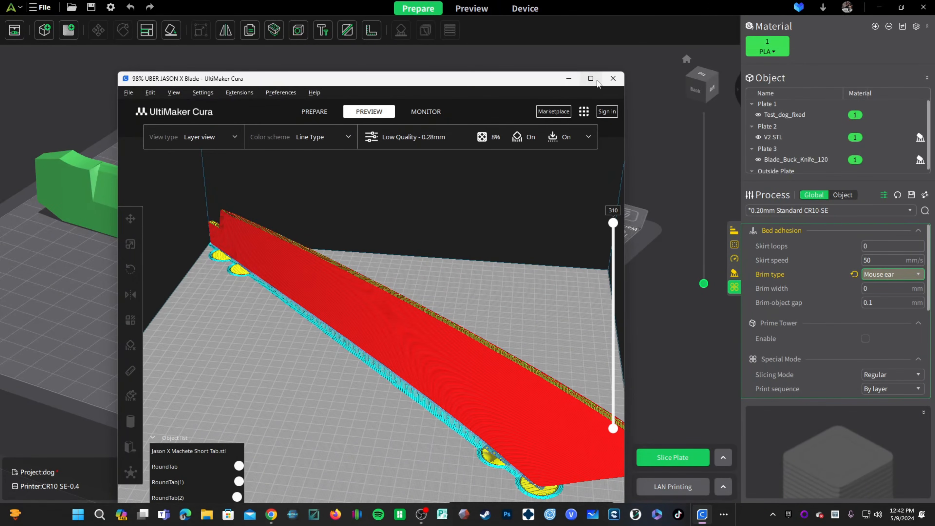
- Maximize the UltiMaker Cura window and examine the round tabs at the machete blade's handle end
double_click(589, 77)
scroll(282, 195, up, 4)
middle_drag(250, 175, 682, 374)
scroll(415, 313, up, 3)
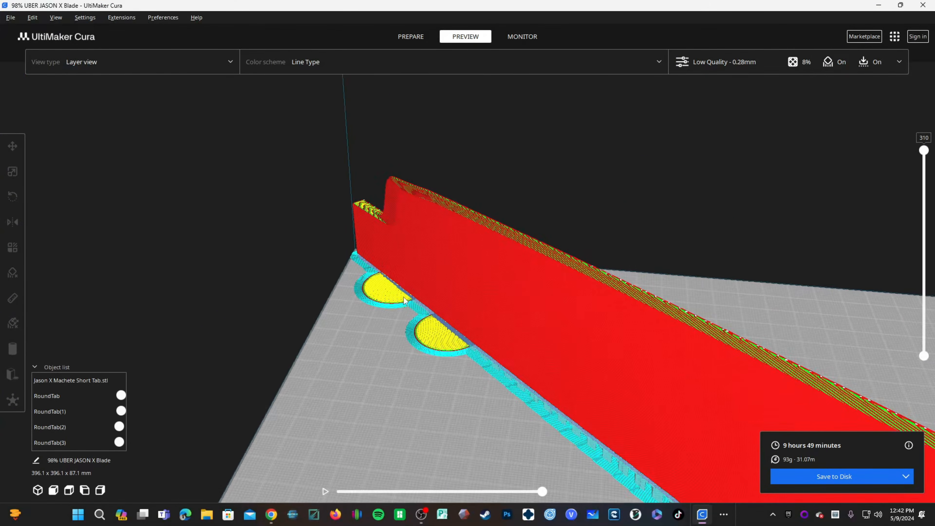
scroll(405, 300, down, 6)
- Examine the round tabs at the machete blade's tip, and lower the displayed layer range to near the bed
right_drag(433, 259, 491, 348)
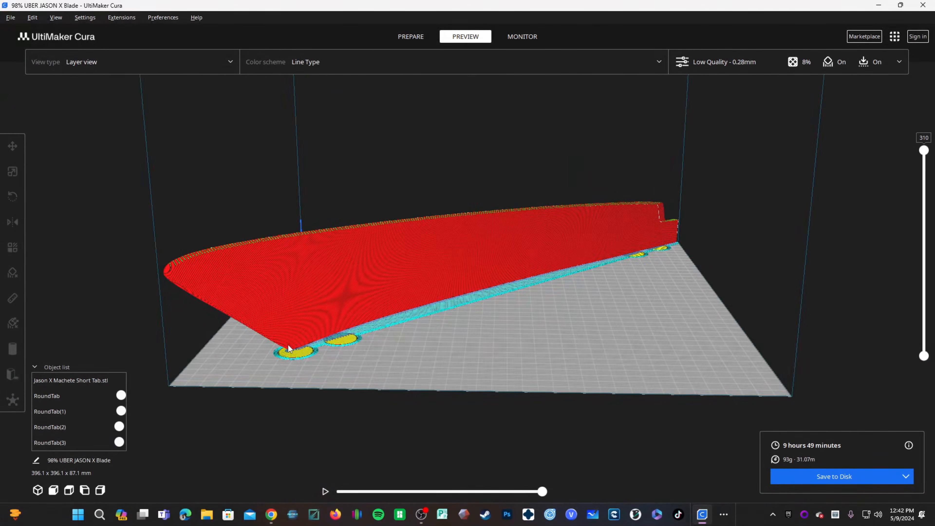
scroll(289, 348, up, 5)
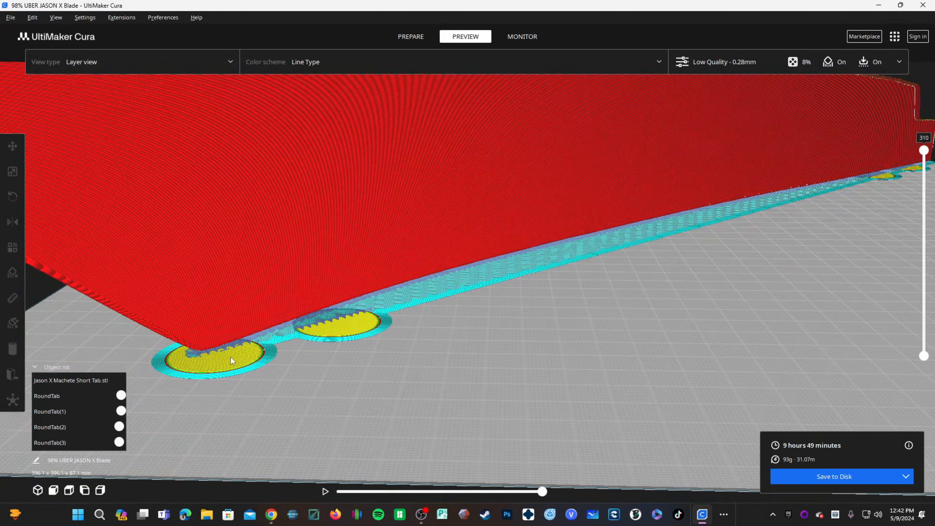
right_drag(247, 397, 481, 436)
right_drag(652, 348, 447, 350)
scroll(320, 337, down, 5)
drag(923, 150, 923, 341)
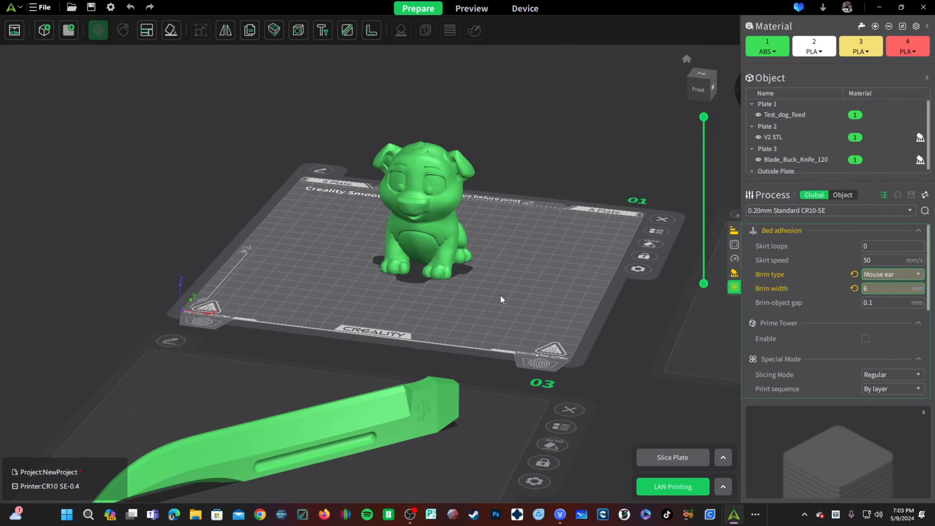
- In Creality Print, slice plate 3 with the knife blade and examine its mouse ear brims from underneath
drag(354, 332, 376, 229)
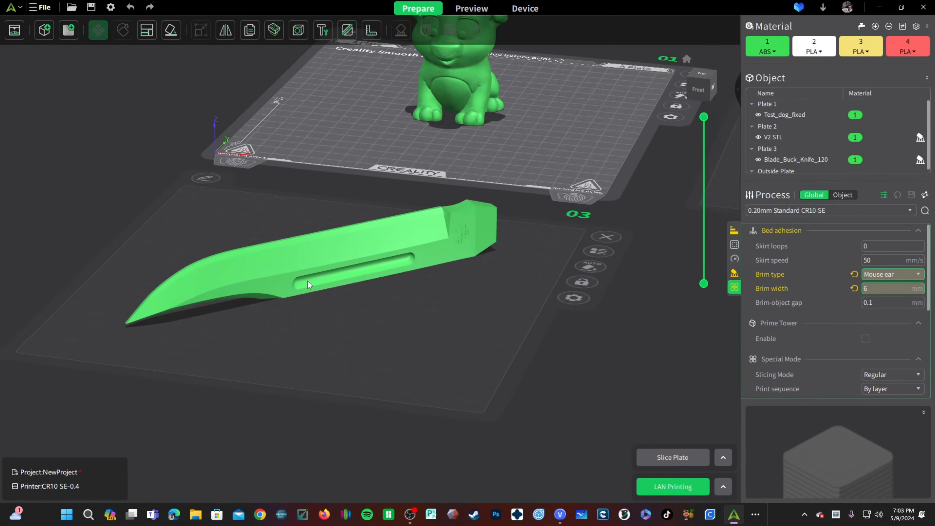
click(349, 313)
click(680, 464)
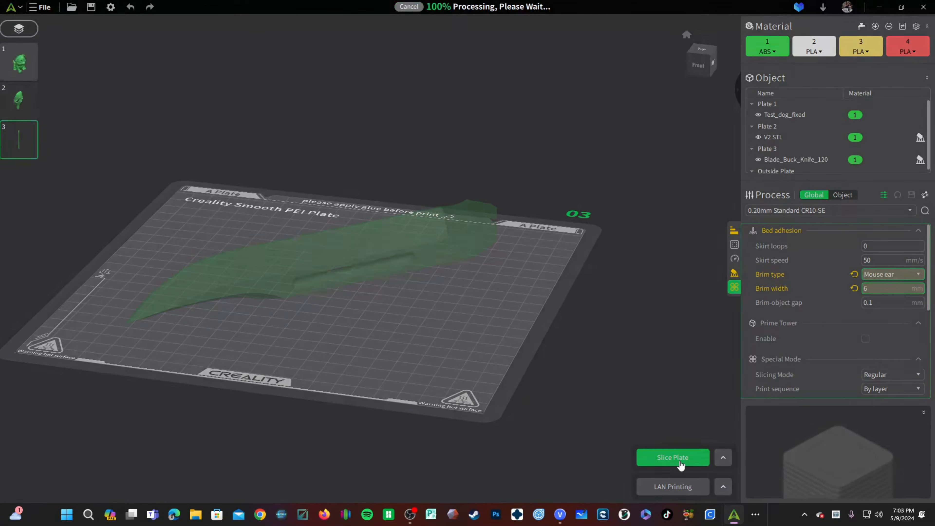
scroll(335, 317, up, 5)
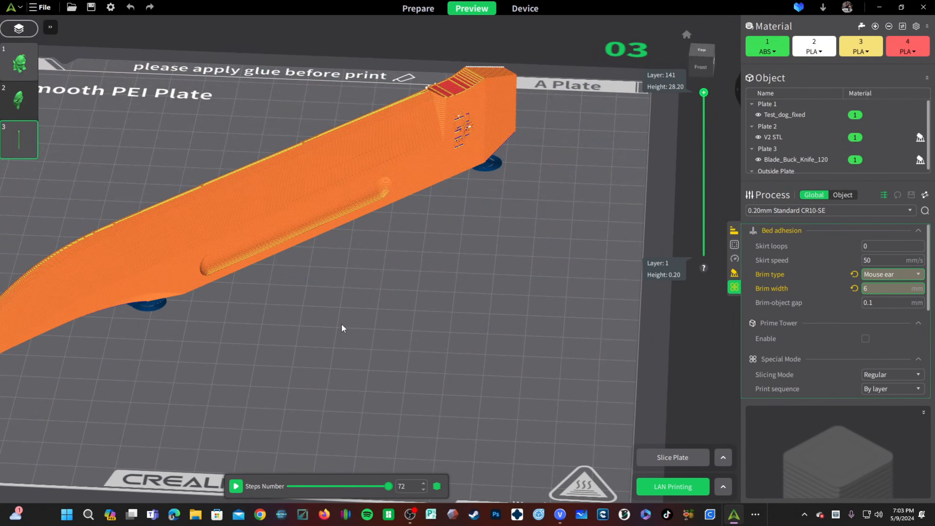
drag(301, 309, 377, 174)
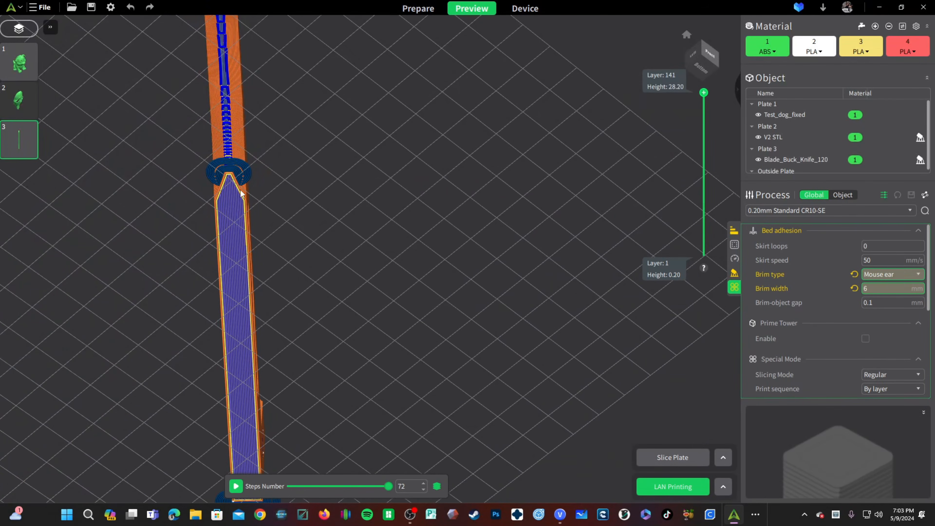
drag(407, 301, 407, 61)
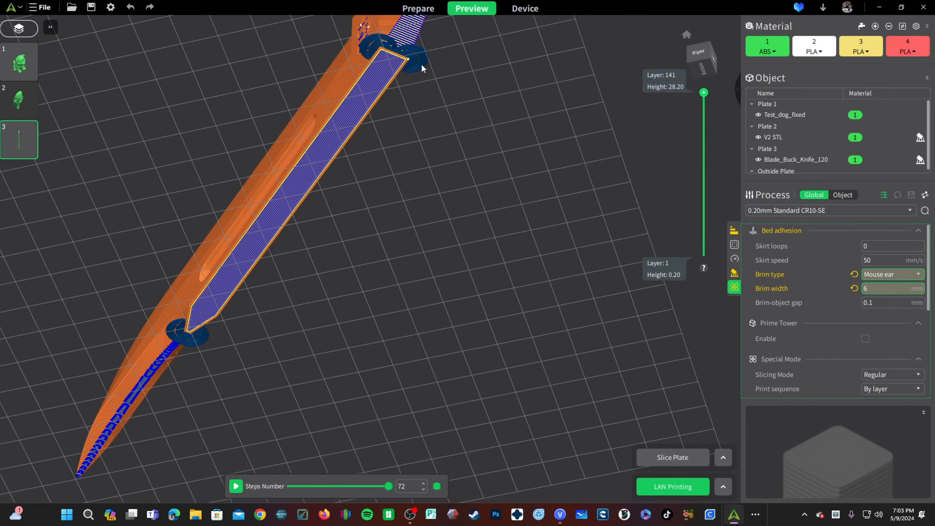
drag(443, 192, 405, 313)
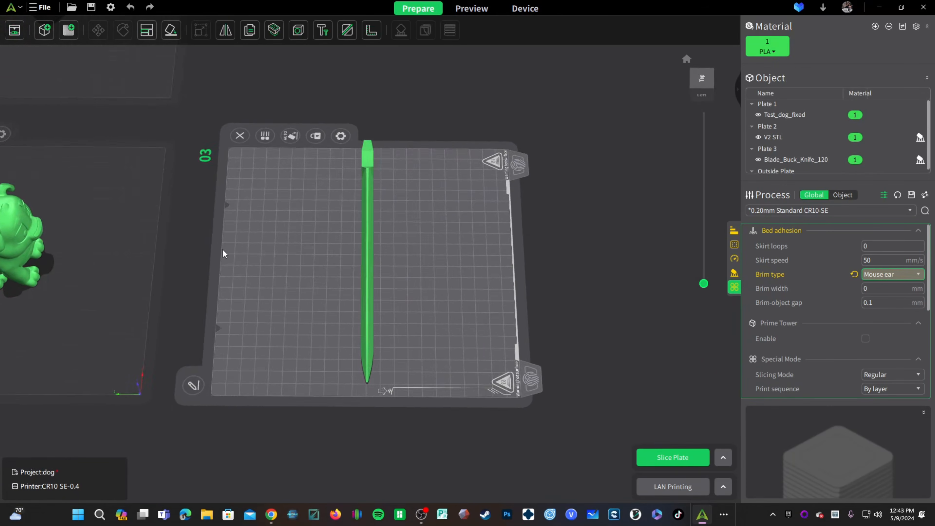
- Return to the dog on plate 1 and reset the brim type to its default, No-brim
middle_drag(223, 250, 639, 262)
click(437, 330)
drag(469, 312, 362, 274)
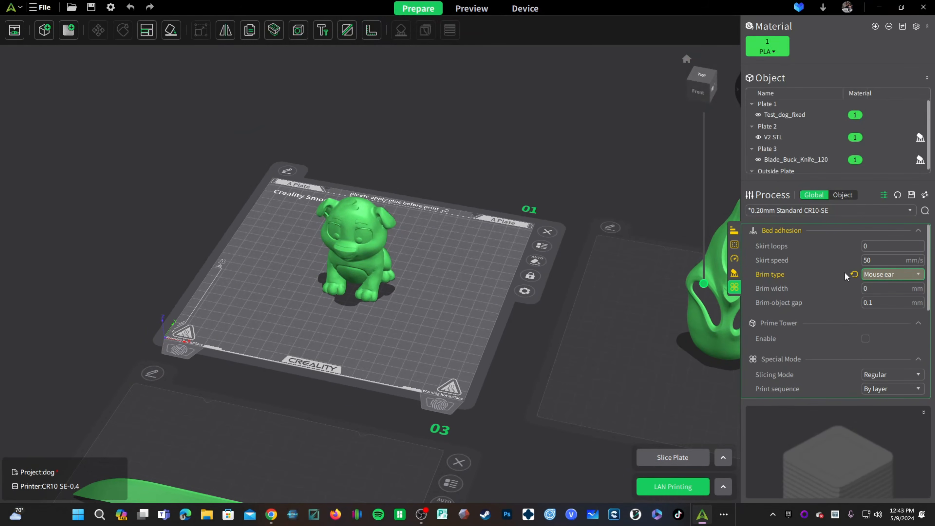
click(854, 274)
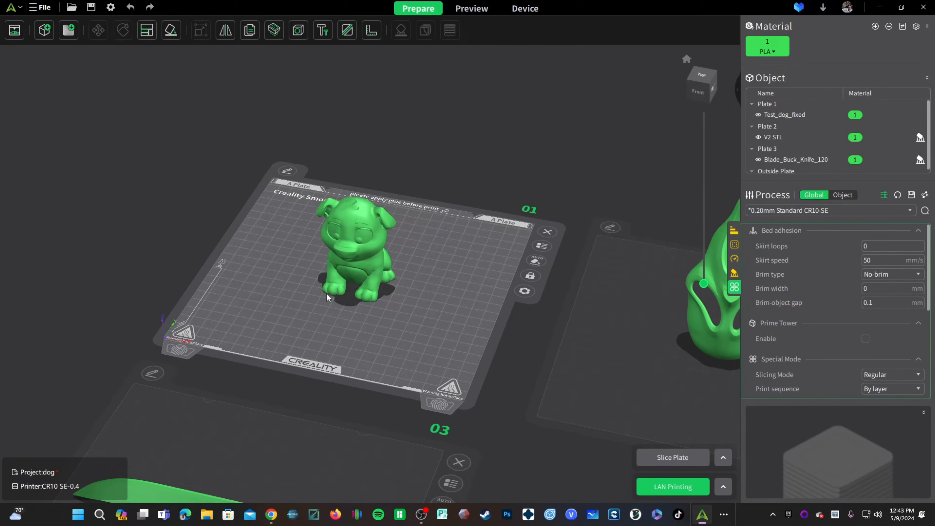
- Set the skirt loops to 2 and slice the dog's plate
scroll(302, 300, up, 5)
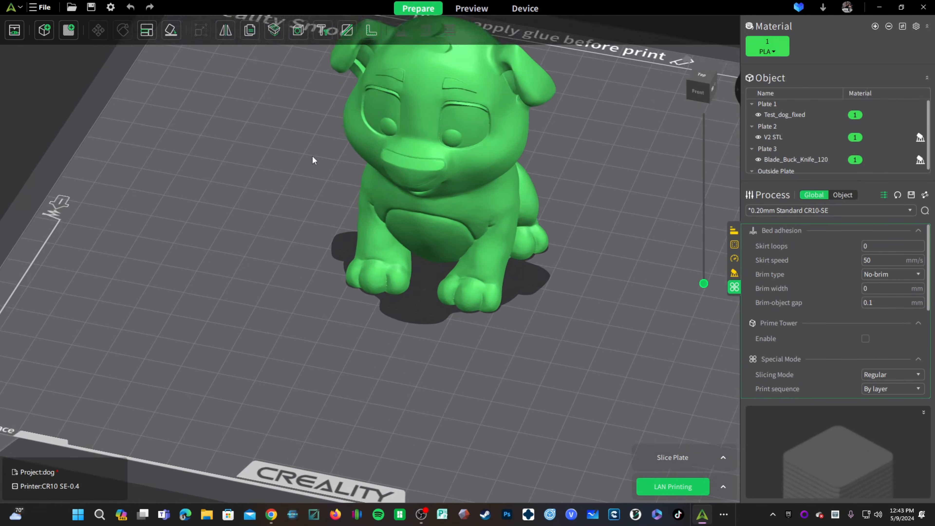
scroll(315, 159, down, 5)
drag(582, 423, 621, 433)
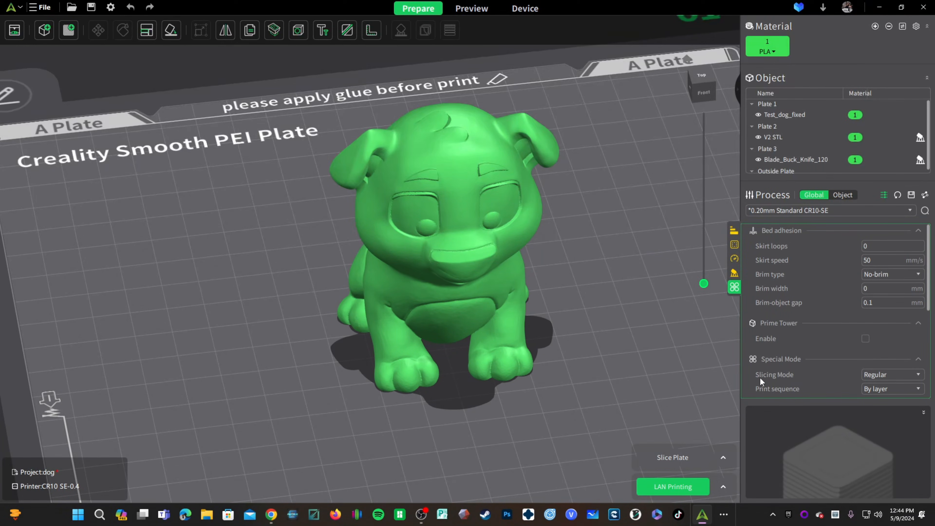
click(876, 246)
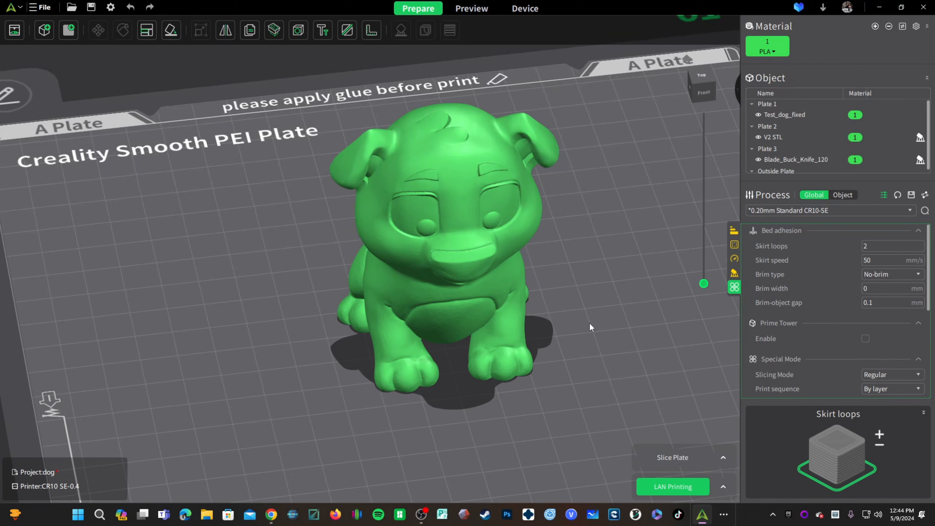
click(769, 47)
click(686, 461)
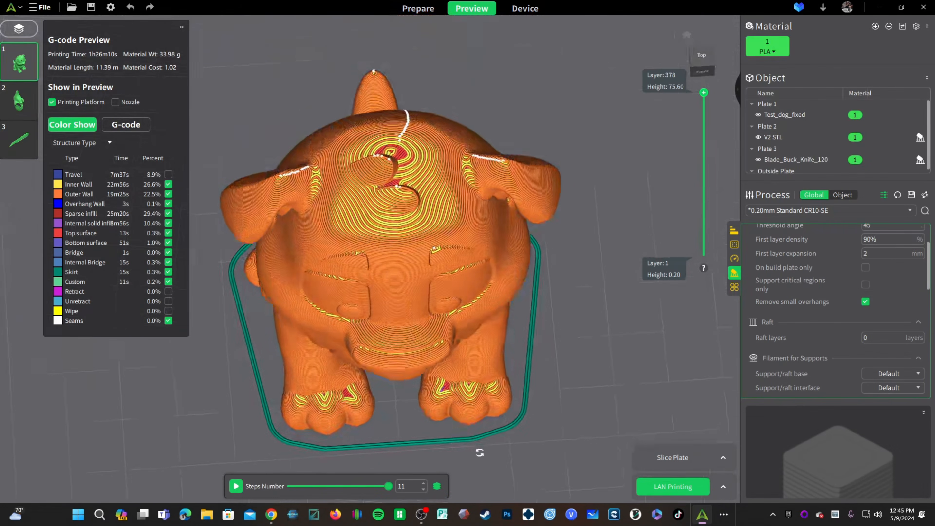
- Examine the skirt around the sliced dog from several angles
right_drag(595, 403, 387, 394)
right_drag(578, 388, 439, 338)
right_drag(565, 359, 567, 336)
right_drag(610, 423, 513, 300)
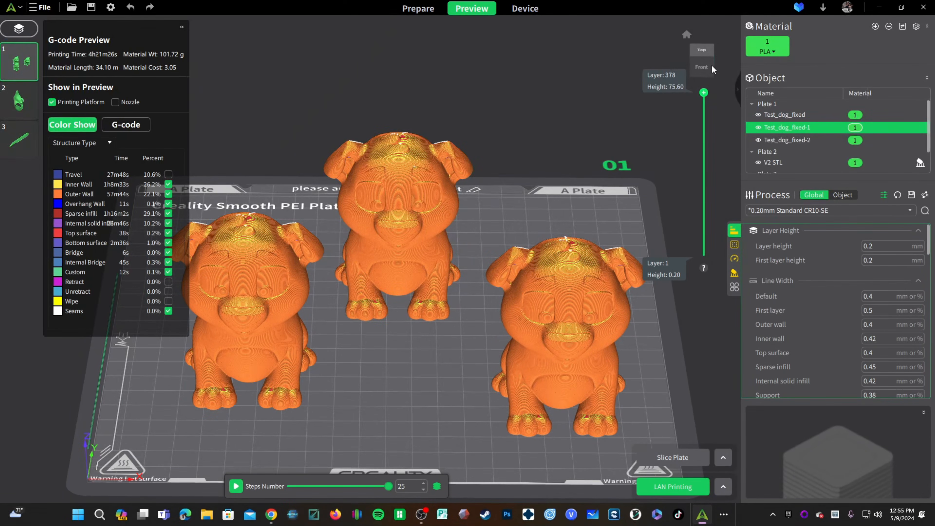
mouse_move(712, 92)
mouse_down()
mouse_move(705, 241)
mouse_move(708, 81)
mouse_up()
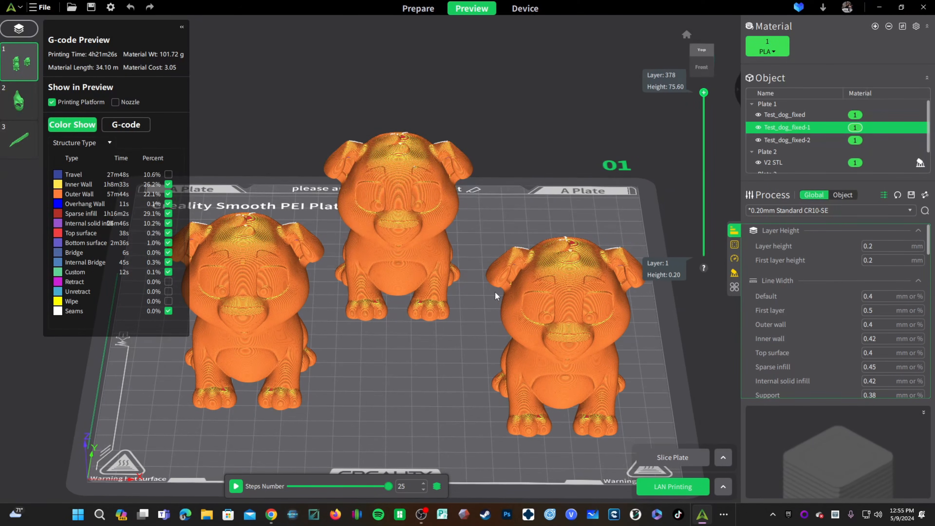